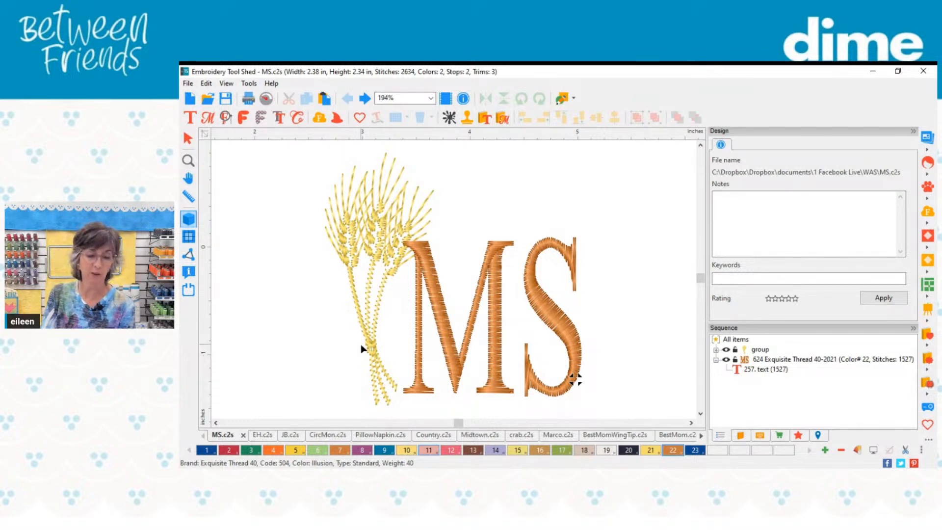
Step: Show the EH.c2s design, switch to JB.c2s and examine its tall blue B monogram with the two small J letters
{"action": "left_click", "coordinate": [270, 436]}
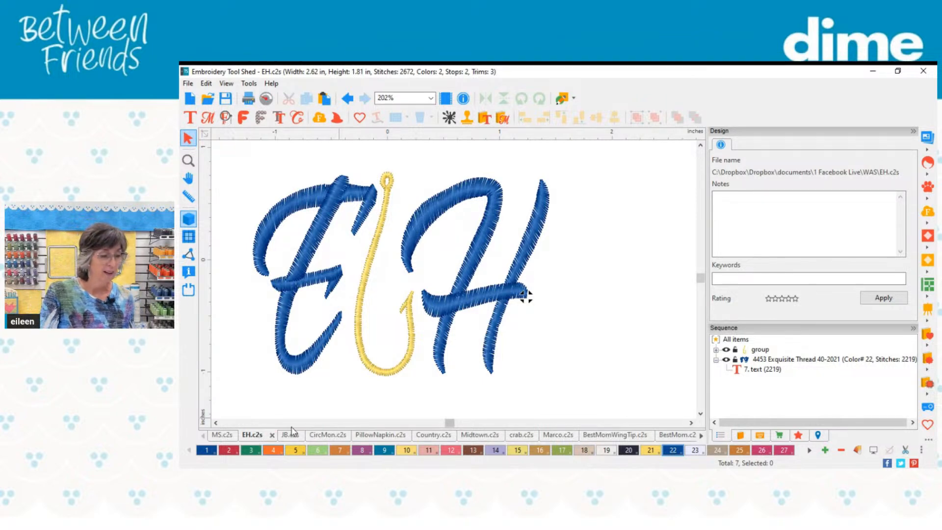
{"action": "left_click", "coordinate": [290, 435]}
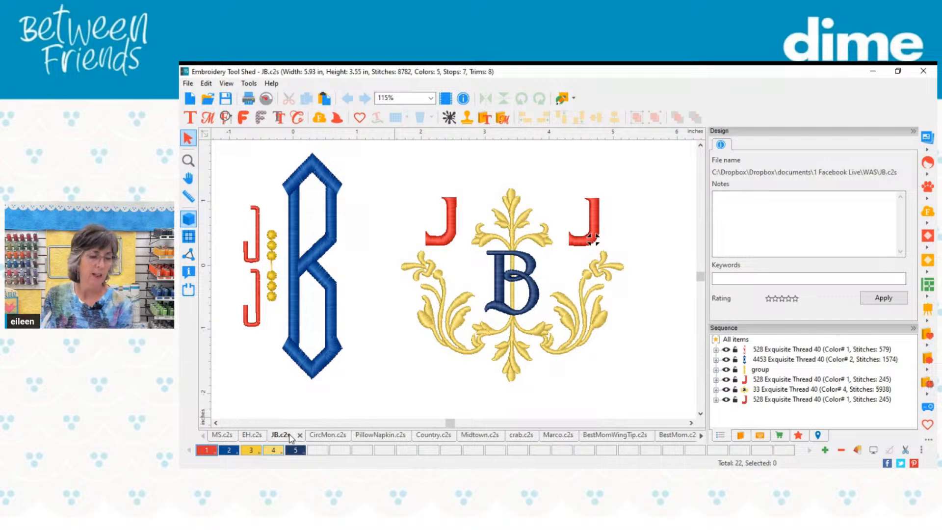
{"action": "left_click", "coordinate": [215, 423]}
{"action": "left_click", "coordinate": [216, 422]}
{"action": "left_click", "coordinate": [216, 423]}
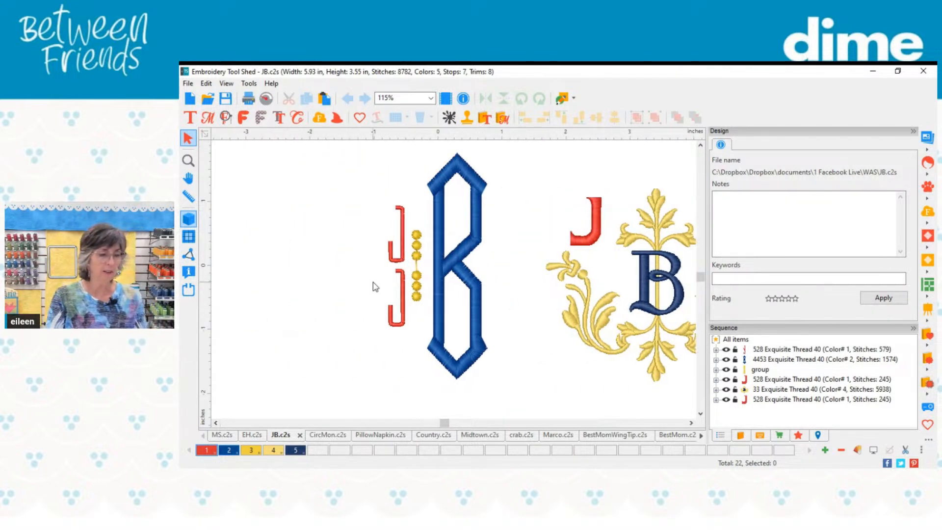
{"action": "scroll", "coordinate": [374, 283], "scroll_direction": "up", "scroll_amount": 2}
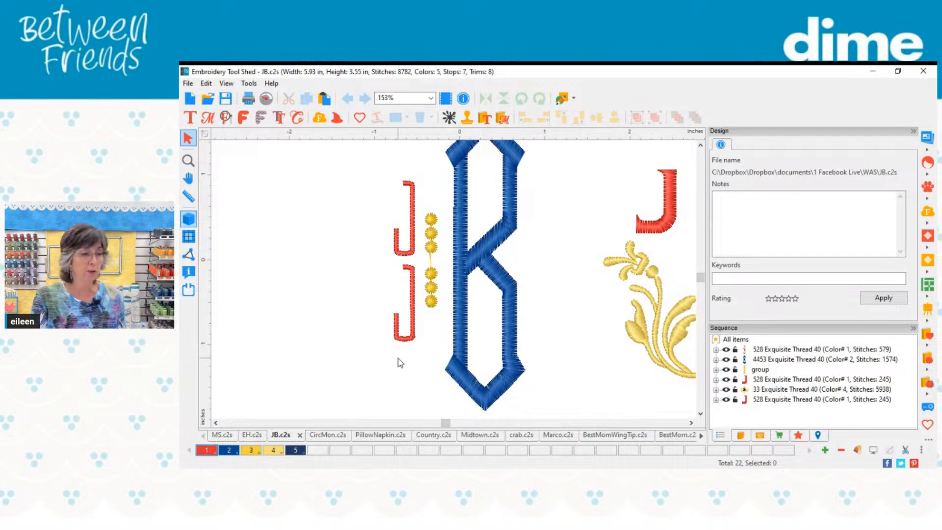
Step: Browse the Monogram Wizard's one-letter templates, and start a monogram from the three-letter template MW-329
{"action": "left_click", "coordinate": [341, 120]}
{"action": "left_click", "coordinate": [394, 139]}
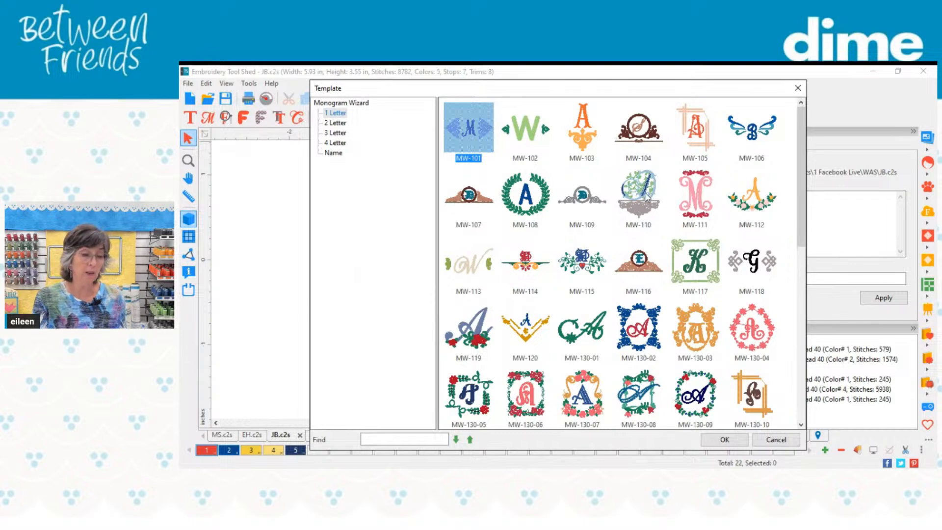
{"action": "scroll", "coordinate": [647, 198], "scroll_direction": "down", "scroll_amount": 1}
{"action": "scroll", "coordinate": [652, 202], "scroll_direction": "down", "scroll_amount": 2}
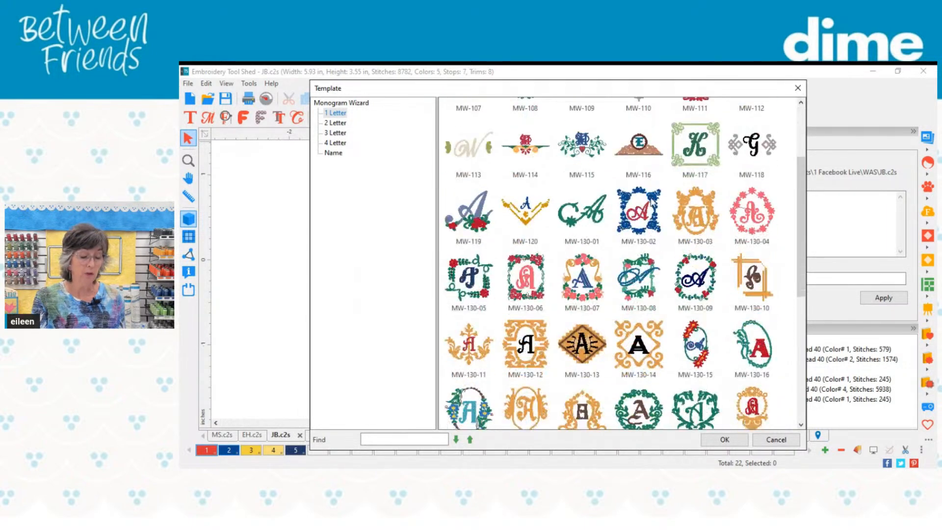
{"action": "scroll", "coordinate": [653, 202], "scroll_direction": "down", "scroll_amount": 2}
{"action": "scroll", "coordinate": [652, 202], "scroll_direction": "down", "scroll_amount": 3}
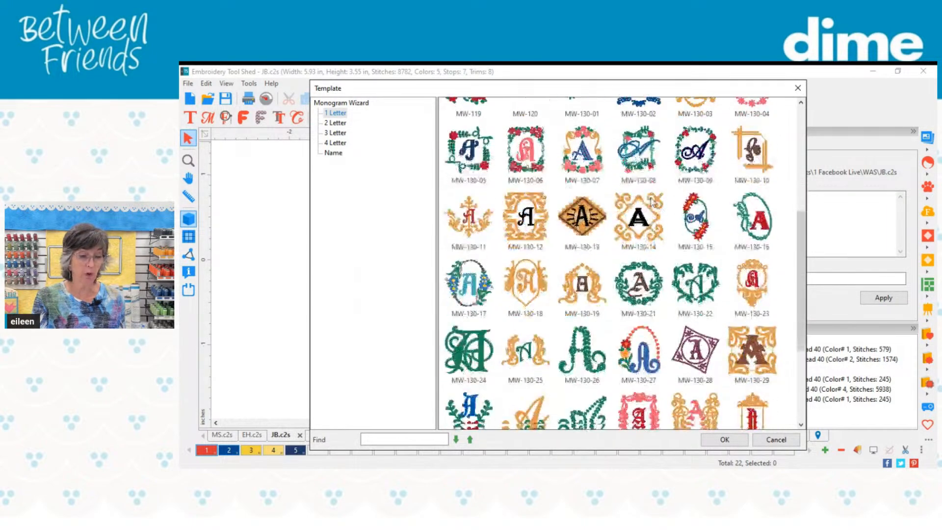
{"action": "scroll", "coordinate": [652, 199], "scroll_direction": "down", "scroll_amount": 3}
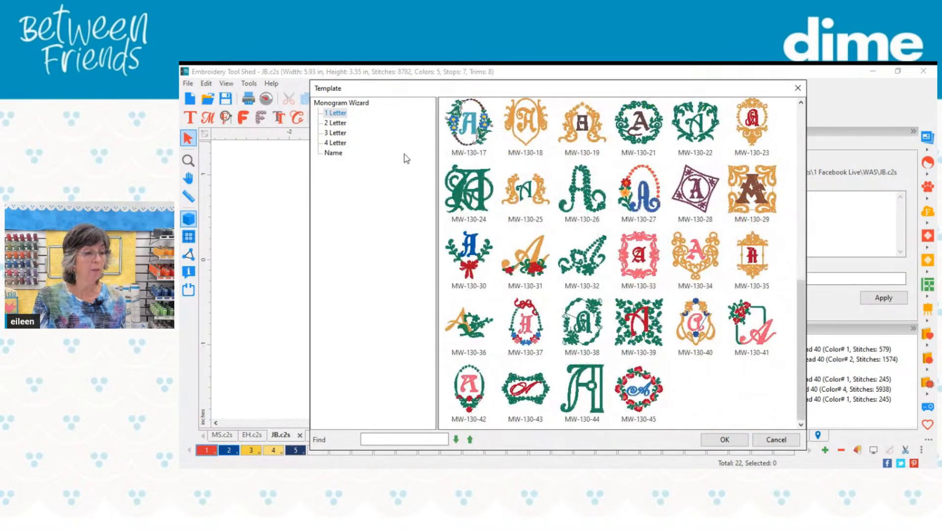
{"action": "left_click", "coordinate": [337, 133]}
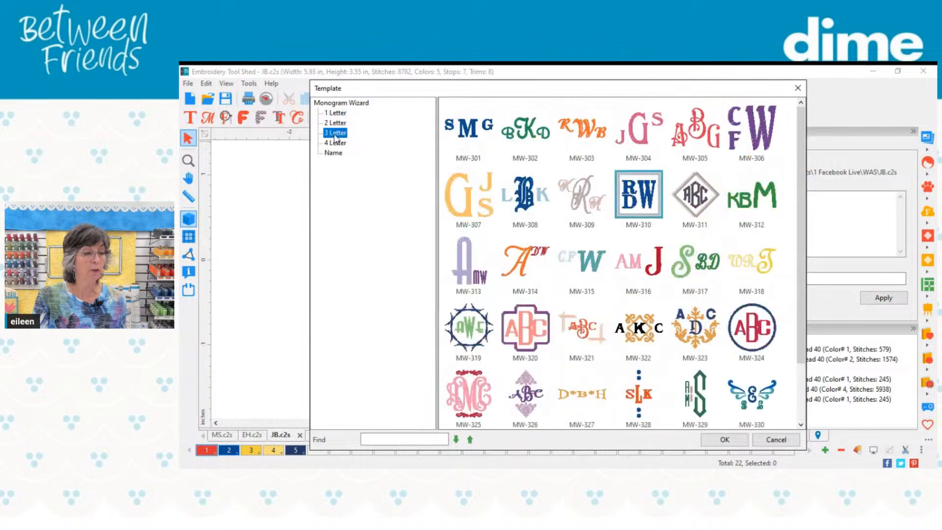
{"action": "scroll", "coordinate": [681, 272], "scroll_direction": "down", "scroll_amount": 1}
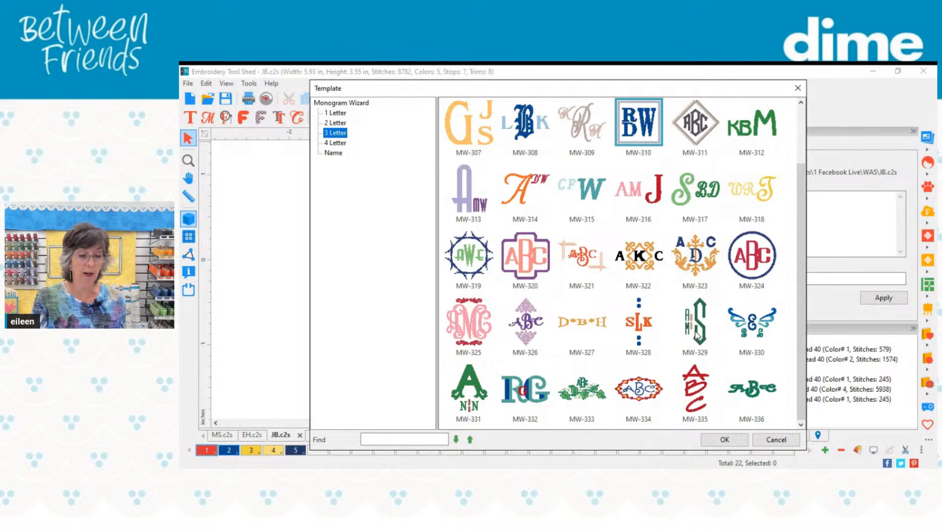
{"action": "left_click", "coordinate": [695, 331]}
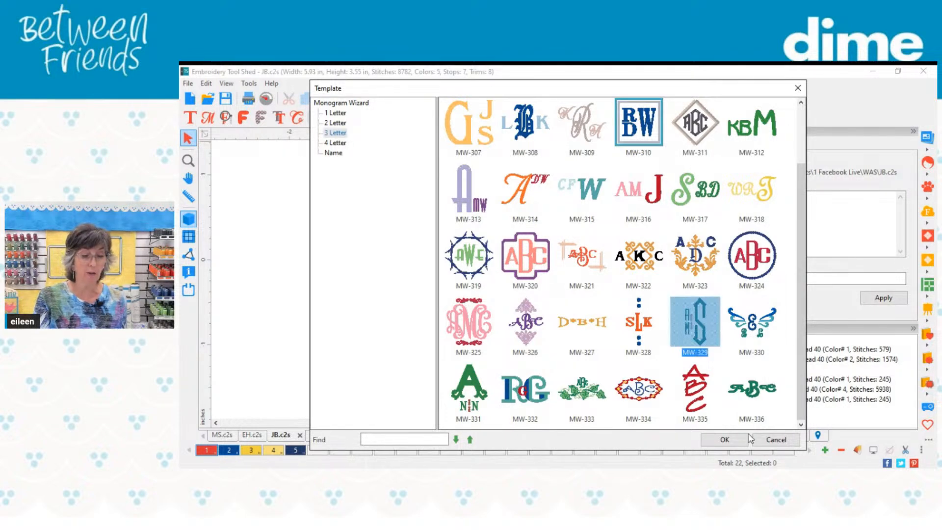
{"action": "left_click", "coordinate": [724, 439]}
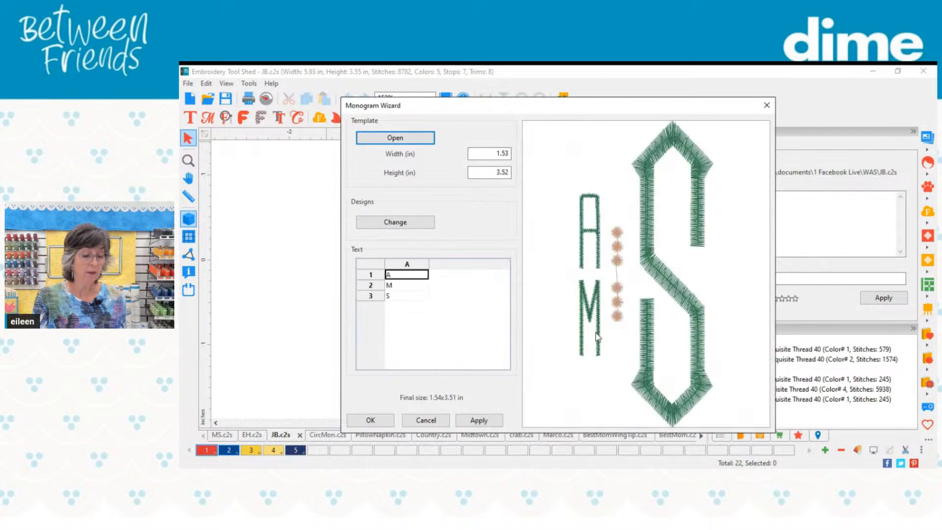
Step: Set the monogram's three letters to J, J and B, and update the preview
{"action": "double_click", "coordinate": [398, 276]}
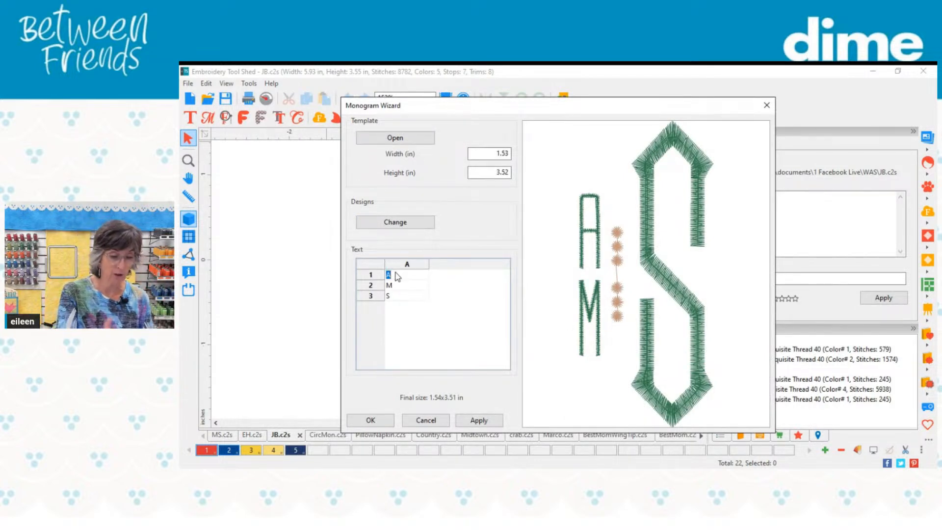
{"action": "type", "text": "J"}
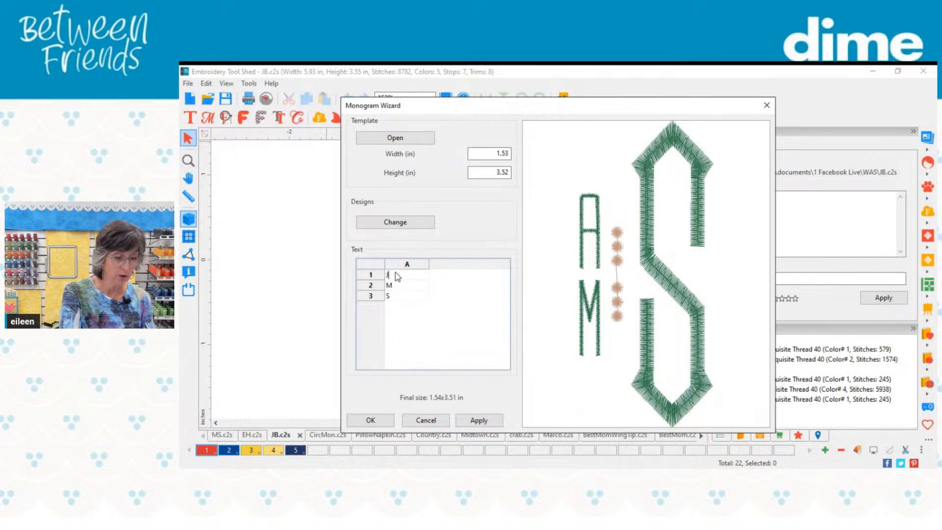
{"action": "left_click", "coordinate": [402, 285]}
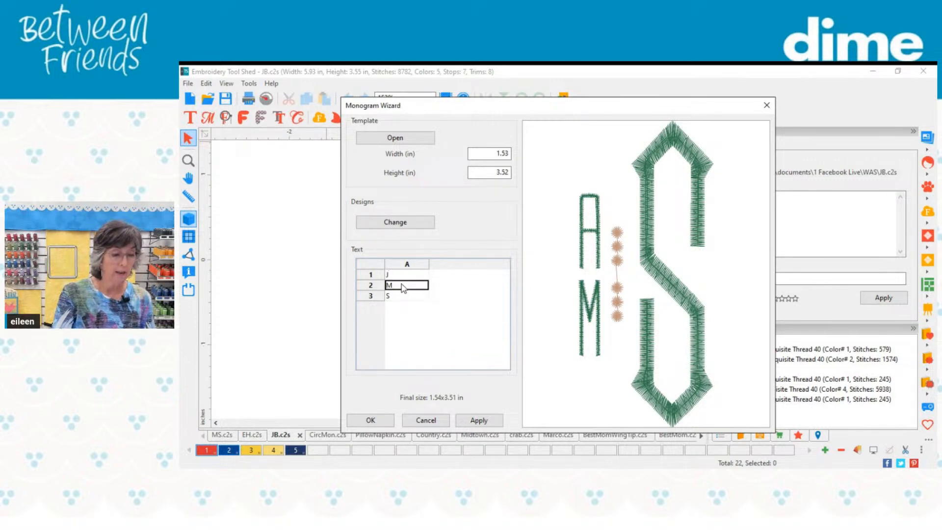
{"action": "left_click", "coordinate": [401, 286]}
{"action": "left_click", "coordinate": [397, 296]}
{"action": "type", "text": "B"}
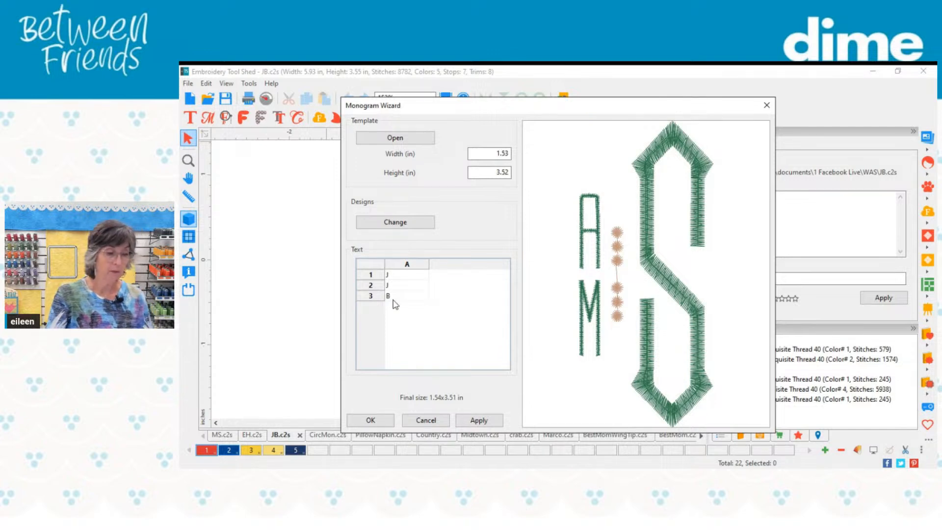
{"action": "left_click", "coordinate": [479, 420]}
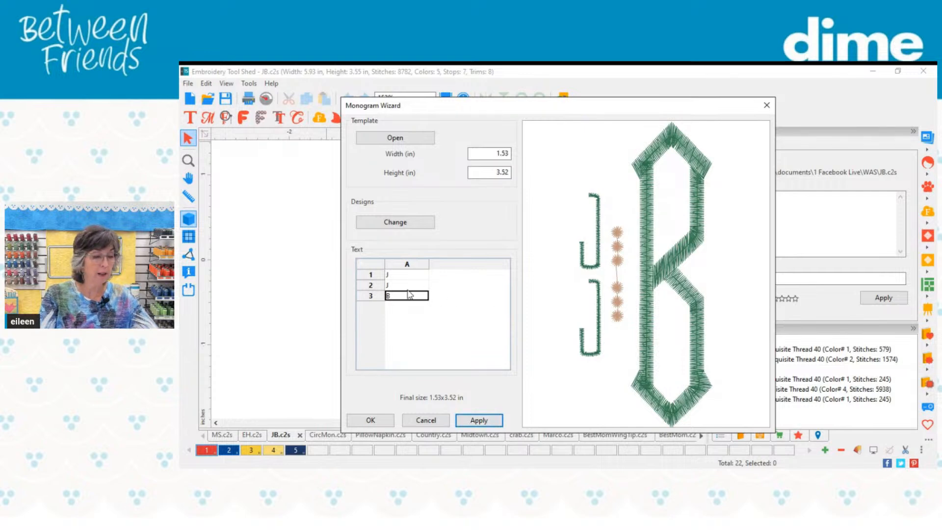
Step: Try the letter order J, B, J in the monogram and update the preview
{"action": "left_click", "coordinate": [400, 286]}
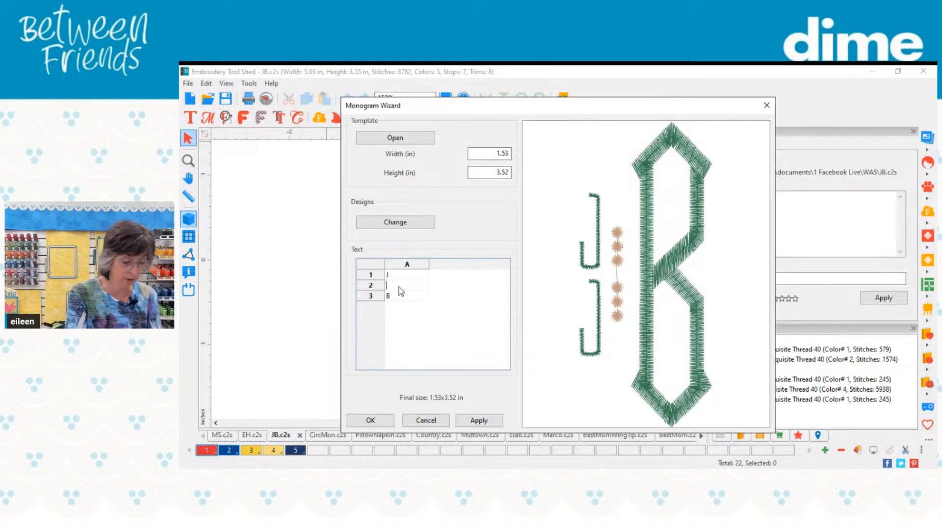
{"action": "type", "text": "B"}
{"action": "left_click", "coordinate": [401, 296]}
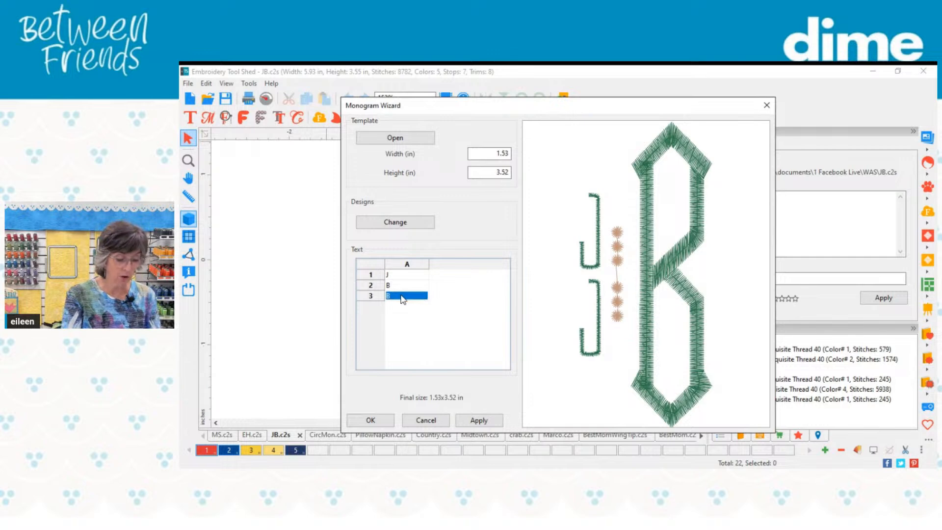
{"action": "type", "text": "J"}
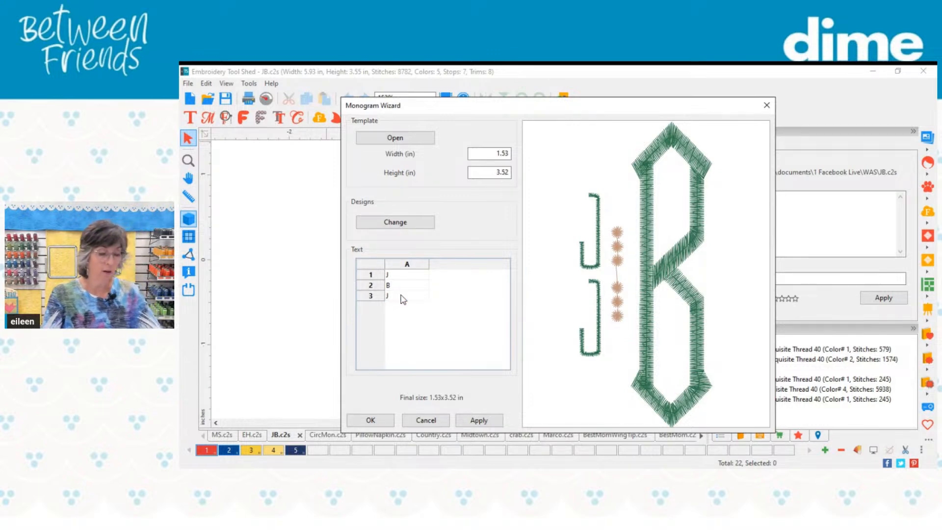
{"action": "left_click", "coordinate": [467, 422]}
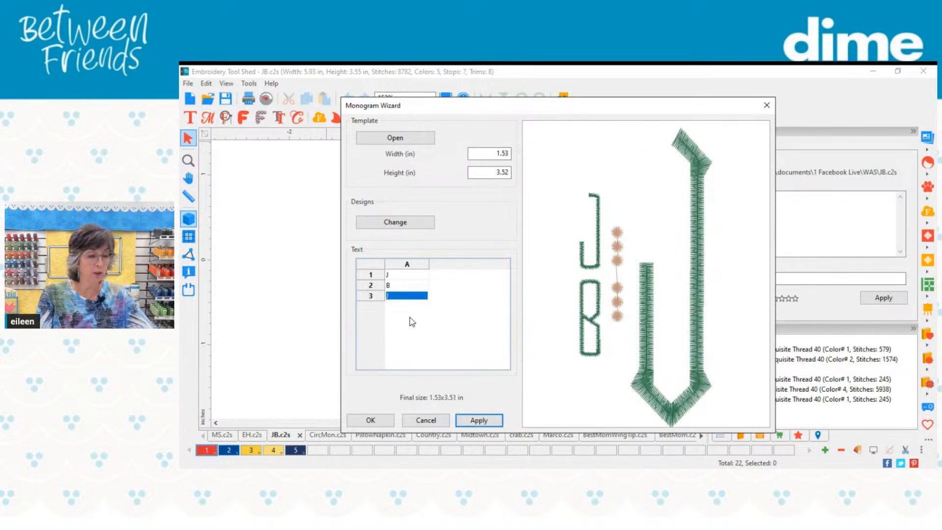
Step: Return the second letter to J and the third to B, and update the monogram preview
{"action": "left_click", "coordinate": [392, 287]}
{"action": "key", "text": "BackSpace"}
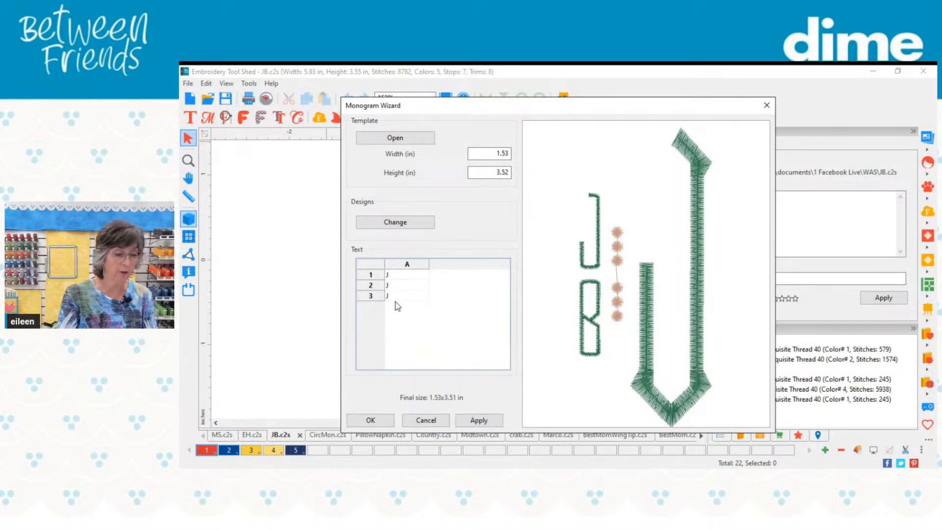
{"action": "left_click", "coordinate": [398, 297]}
{"action": "type", "text": "B"}
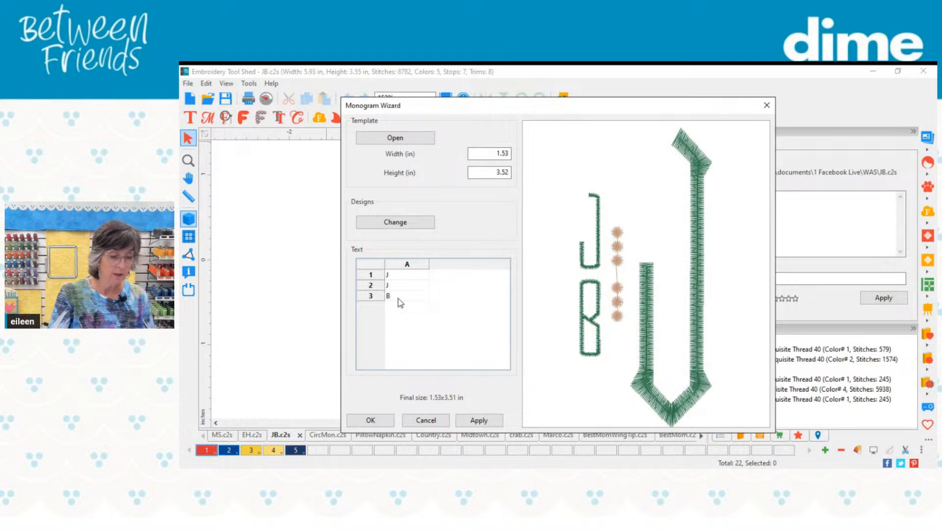
{"action": "left_click", "coordinate": [477, 420]}
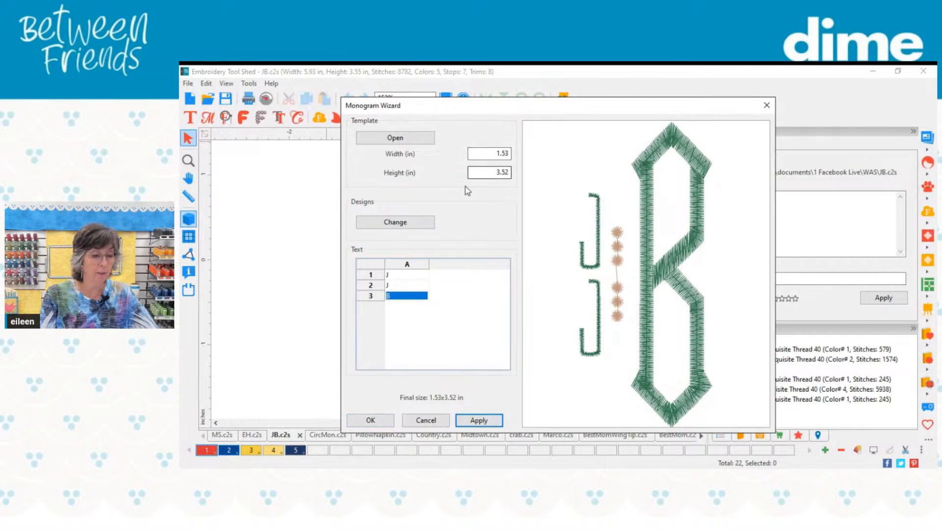
Step: Insert the finished monogram into the JB.c2s design and deselect it
{"action": "left_click", "coordinate": [375, 420]}
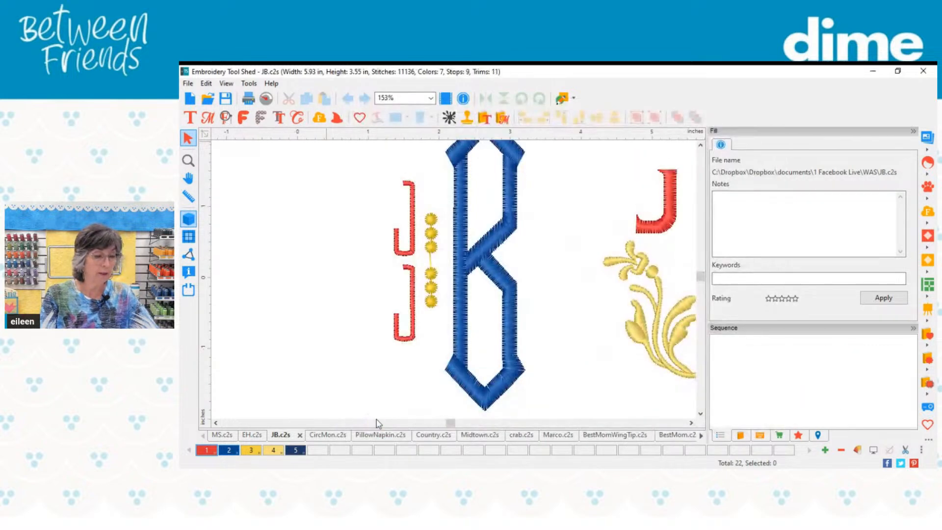
{"action": "scroll", "coordinate": [329, 316], "scroll_direction": "down", "scroll_amount": 2}
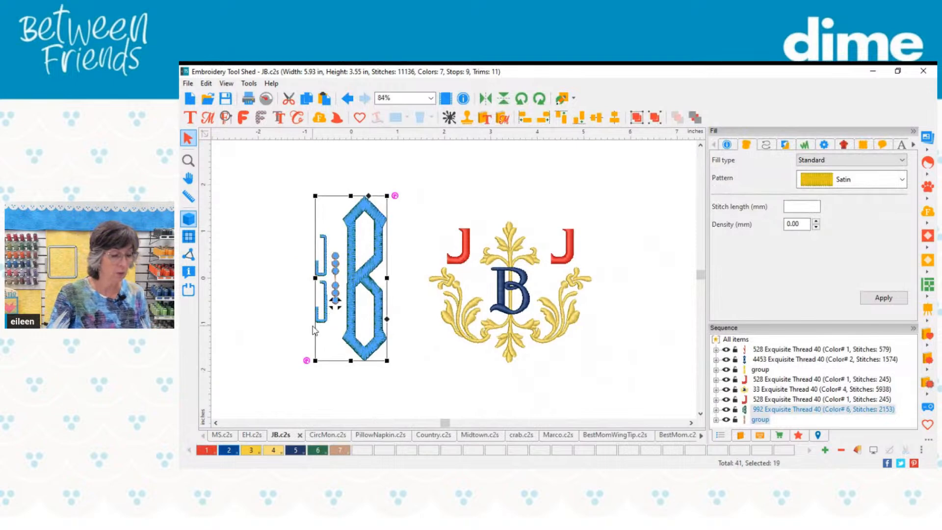
{"action": "scroll", "coordinate": [320, 328], "scroll_direction": "up", "scroll_amount": 3}
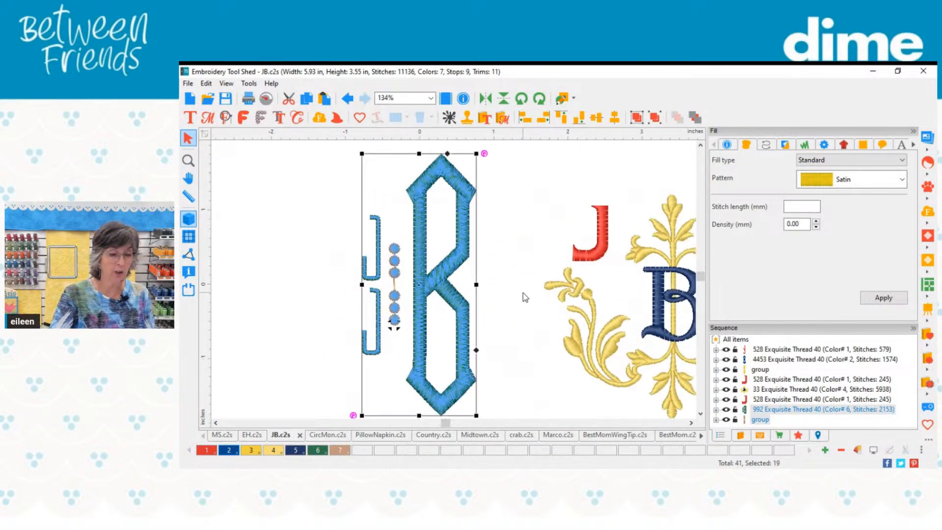
{"action": "left_click", "coordinate": [523, 294]}
Step: Try to recolor the new monogram's two small J letters with color 1, Flame Red
{"action": "left_click", "coordinate": [381, 258]}
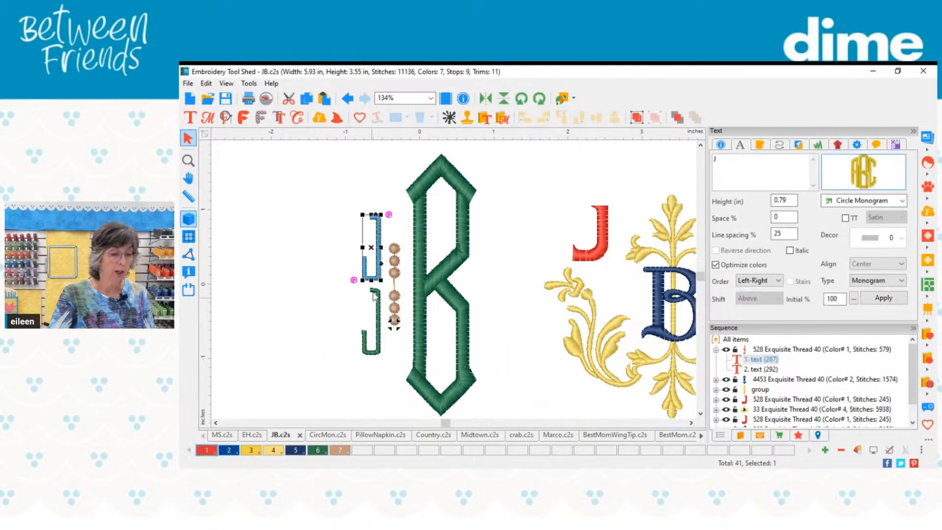
{"action": "left_click", "coordinate": [376, 335], "text": "ctrl"}
{"action": "left_click", "coordinate": [35, 499]}
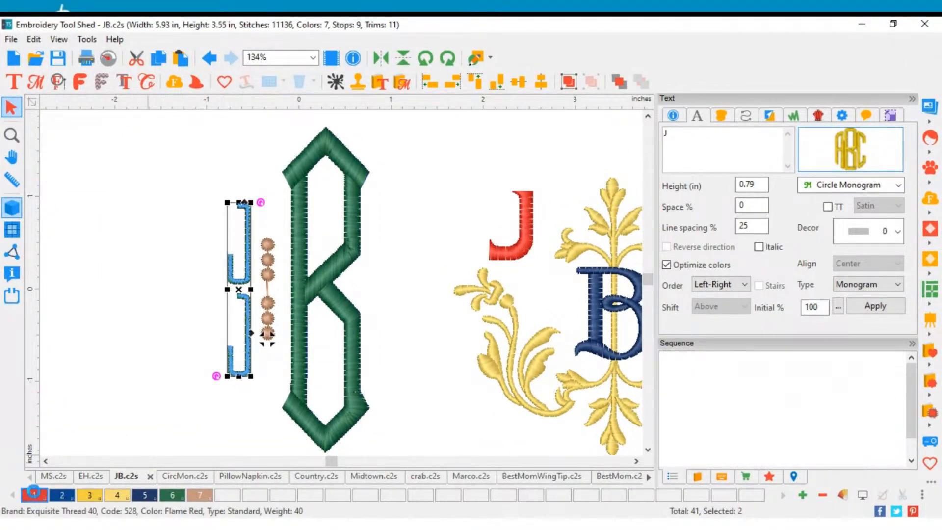
{"action": "left_click", "coordinate": [278, 222]}
{"action": "left_click", "coordinate": [238, 261]}
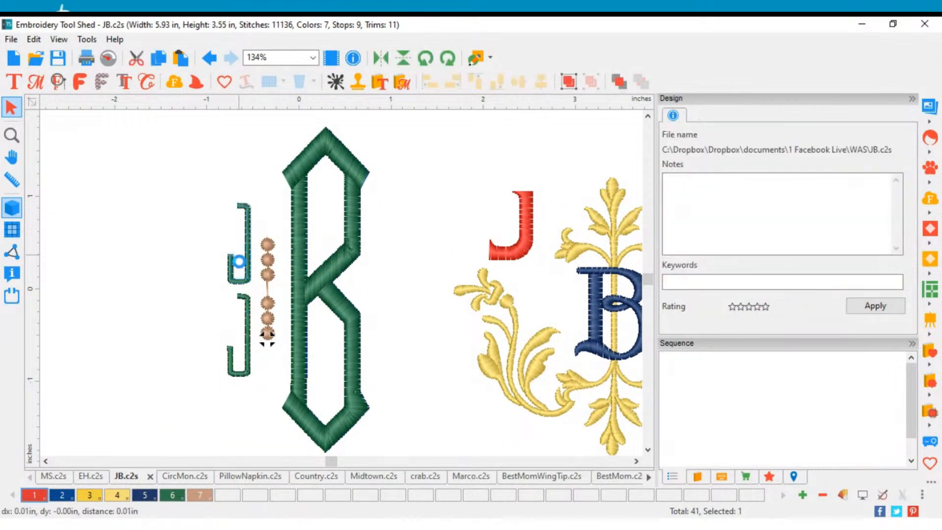
{"action": "left_click", "coordinate": [244, 314], "text": "ctrl"}
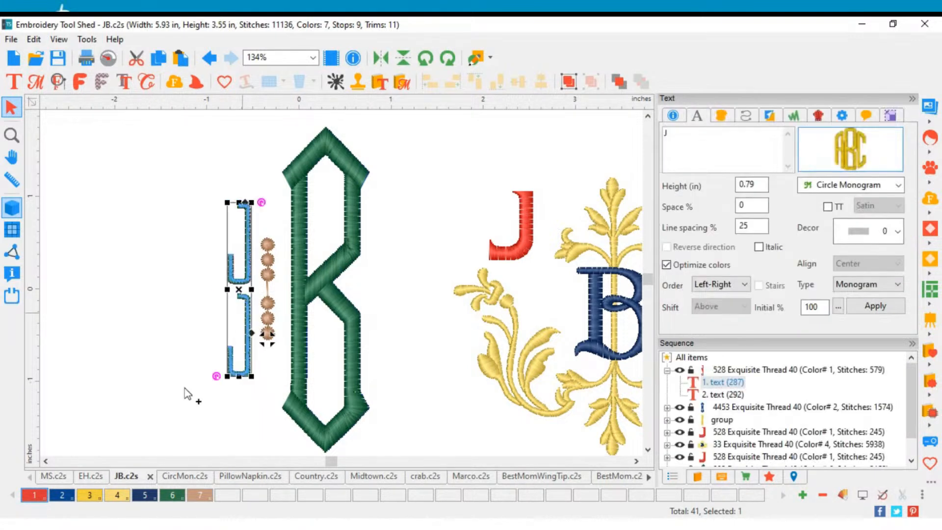
{"action": "left_click", "coordinate": [31, 498]}
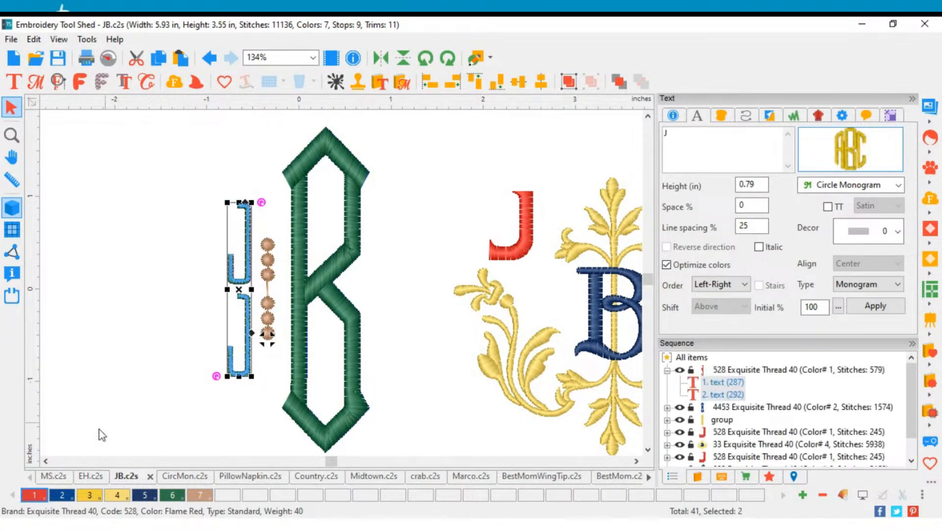
{"action": "left_click", "coordinate": [169, 360]}
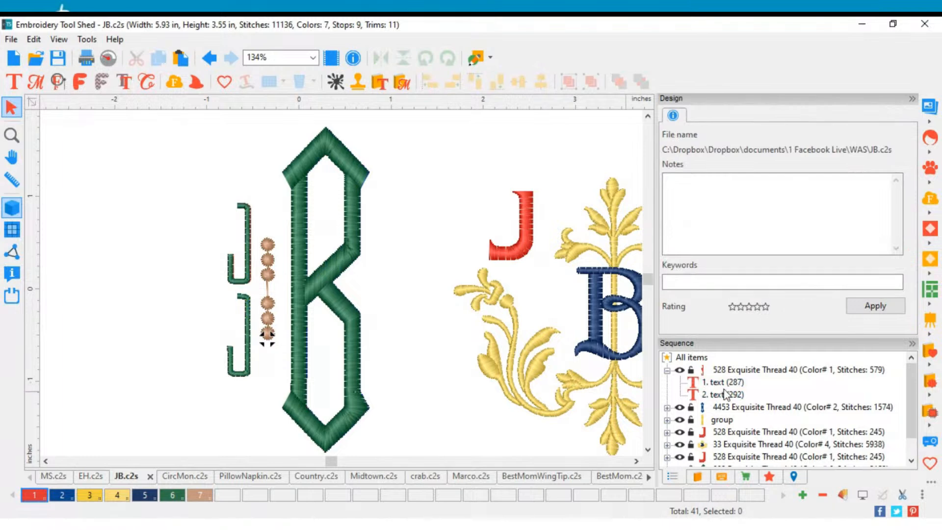
Step: Recolor the two small J letters of the stacked monogram with color 1, Flame Red, and deselect them
{"action": "scroll", "coordinate": [733, 391], "scroll_direction": "down", "scroll_amount": 1}
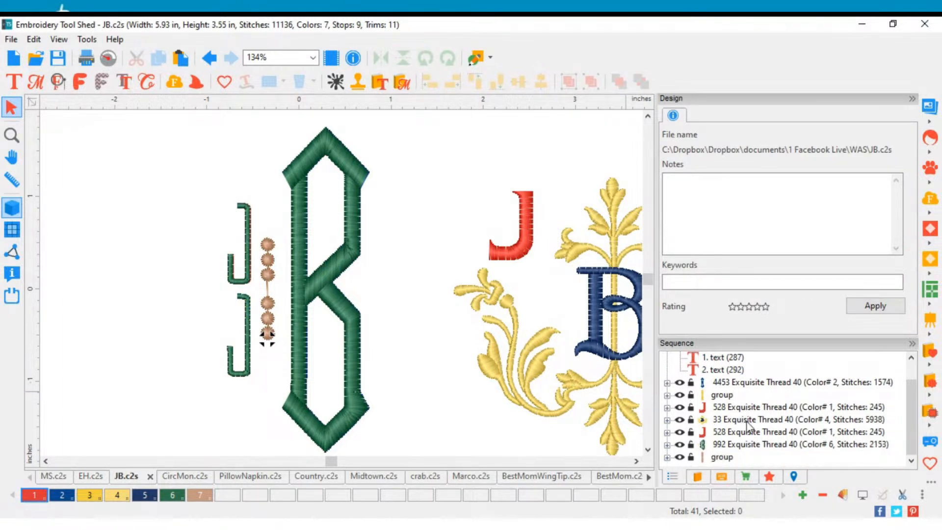
{"action": "left_click", "coordinate": [735, 448]}
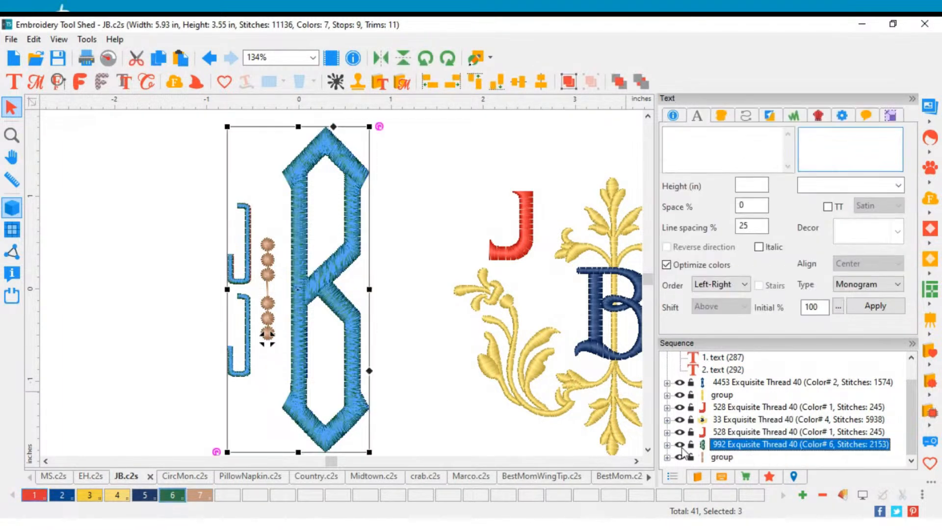
{"action": "left_click", "coordinate": [667, 444]}
{"action": "left_click", "coordinate": [725, 433]}
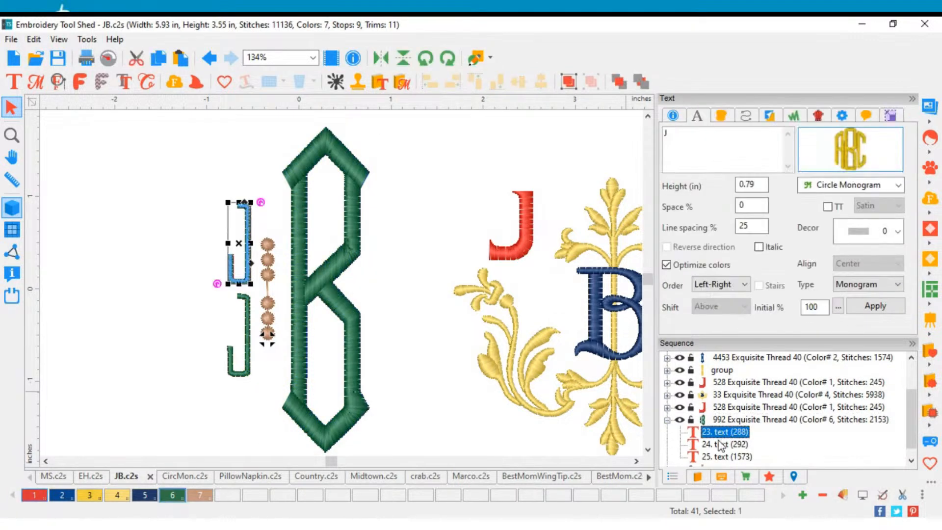
{"action": "left_click", "coordinate": [720, 445], "text": "ctrl"}
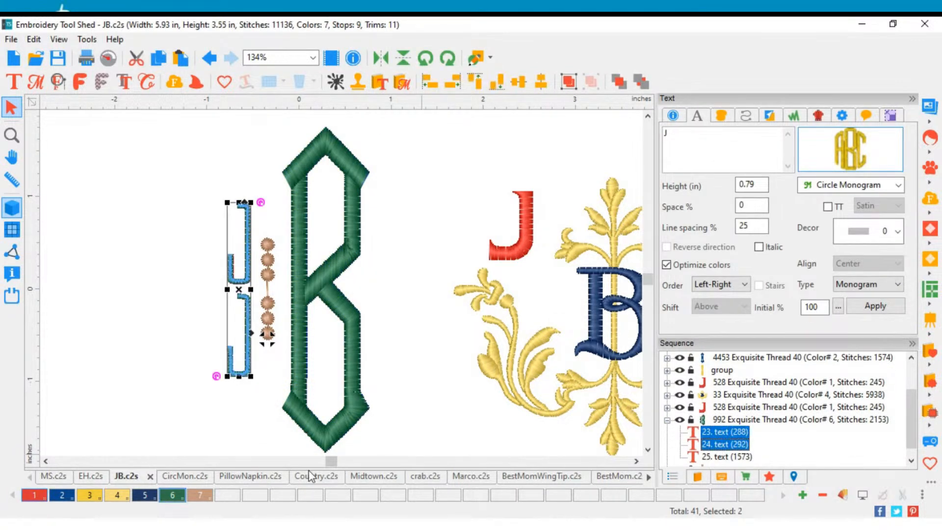
{"action": "left_click", "coordinate": [42, 497]}
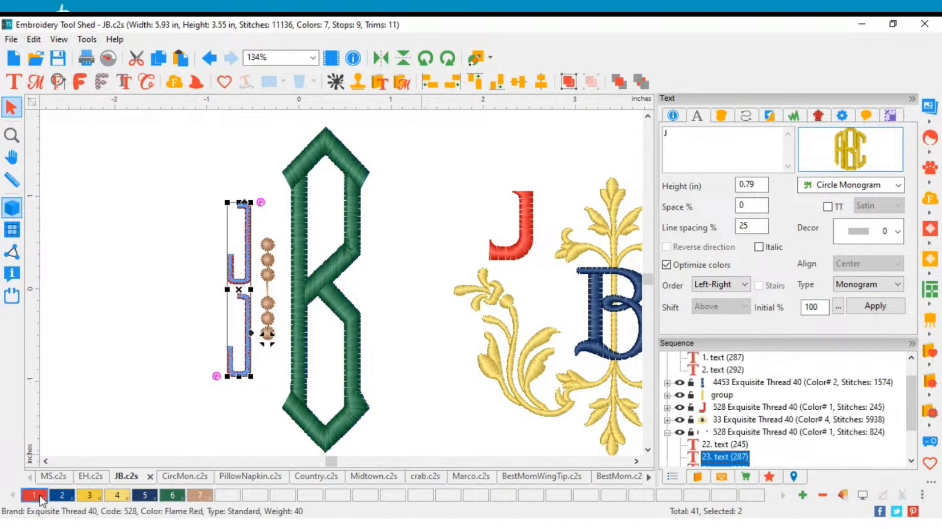
{"action": "left_click", "coordinate": [112, 408]}
Step: Recolor the monogram's column of dots with color 3, Golden Gate, and its large B with color 2, Celtic Blue
{"action": "left_click_drag", "start_coordinate": [252, 181], "coordinate": [278, 373]}
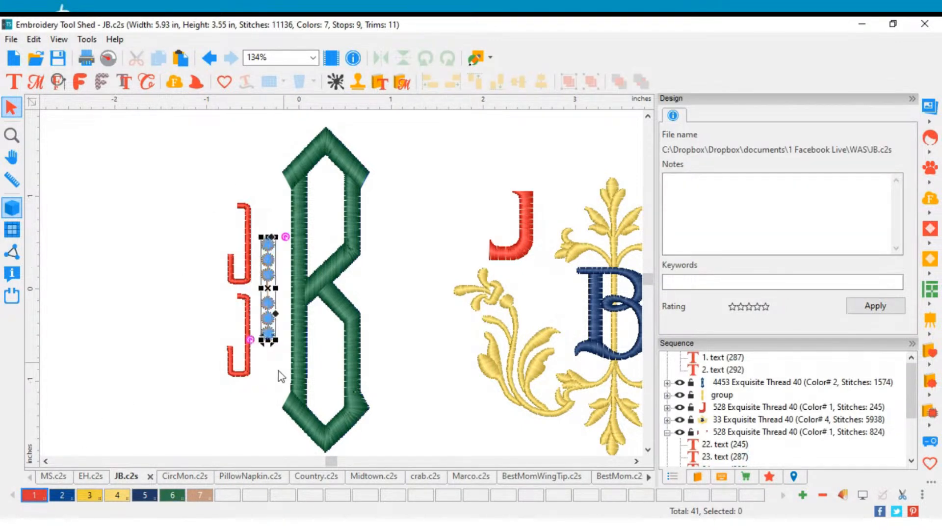
{"action": "left_click", "coordinate": [88, 496]}
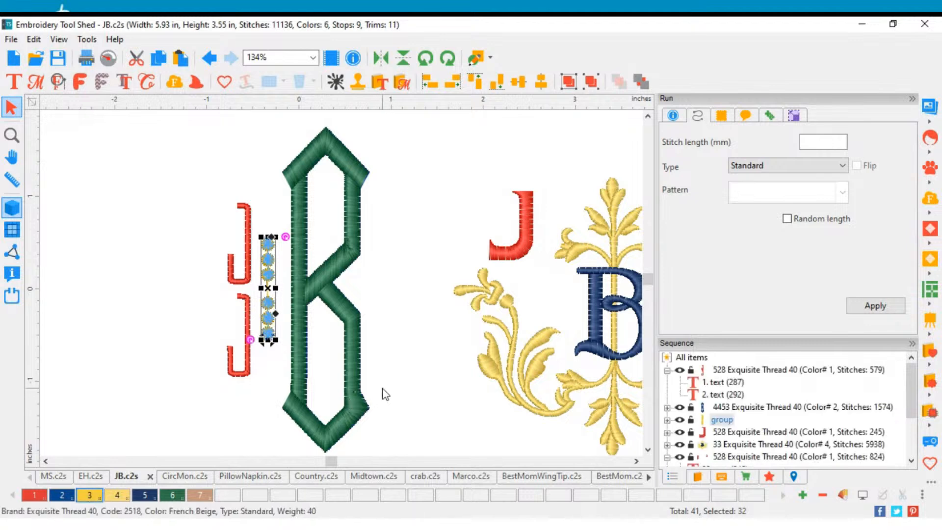
{"action": "left_click", "coordinate": [367, 403]}
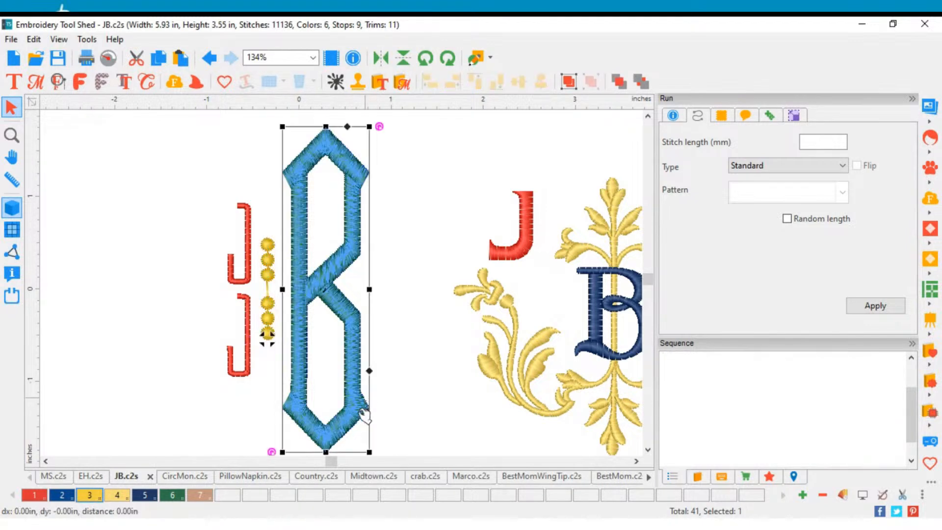
{"action": "left_click", "coordinate": [59, 496]}
{"action": "left_click", "coordinate": [439, 393]}
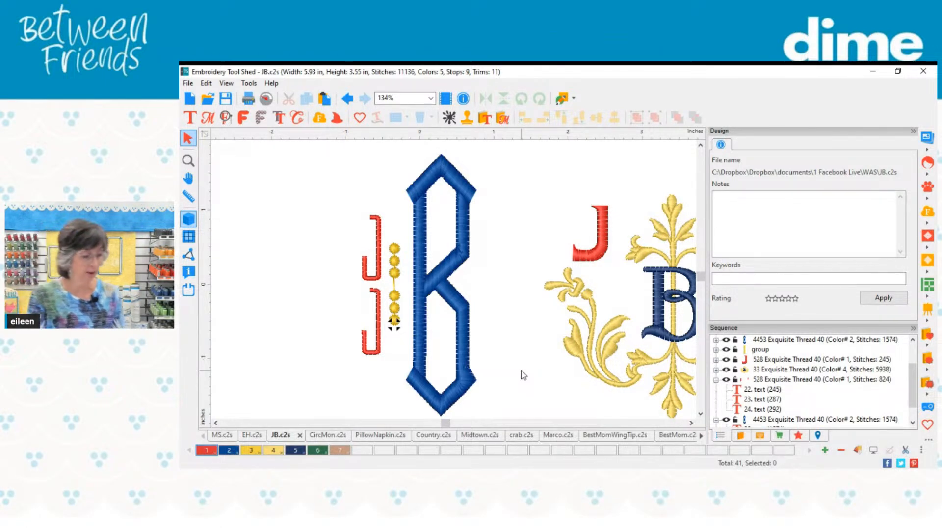
Step: Examine the neighboring J, B, J monogram with its gold floral frame up close
{"action": "left_click", "coordinate": [691, 424]}
{"action": "left_click", "coordinate": [691, 423]}
{"action": "left_click", "coordinate": [691, 424]}
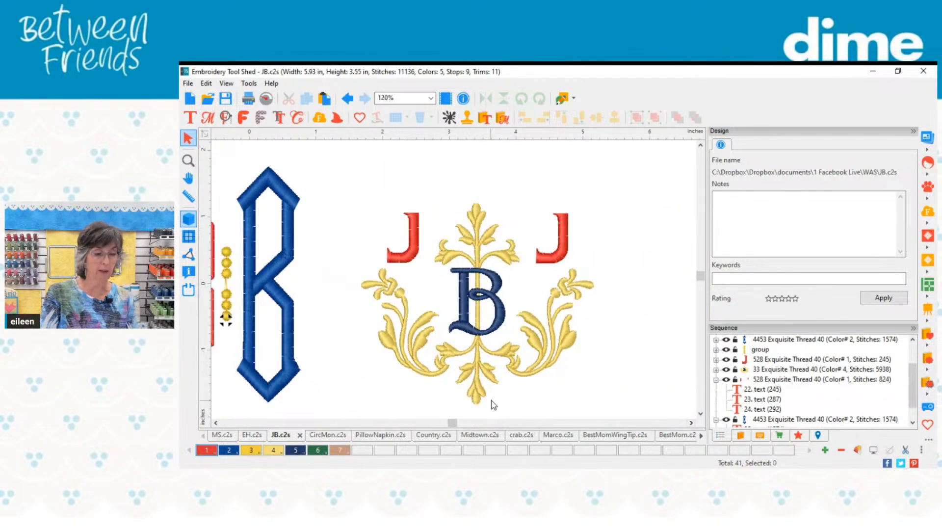
{"action": "scroll", "coordinate": [512, 392], "scroll_direction": "up", "scroll_amount": 1}
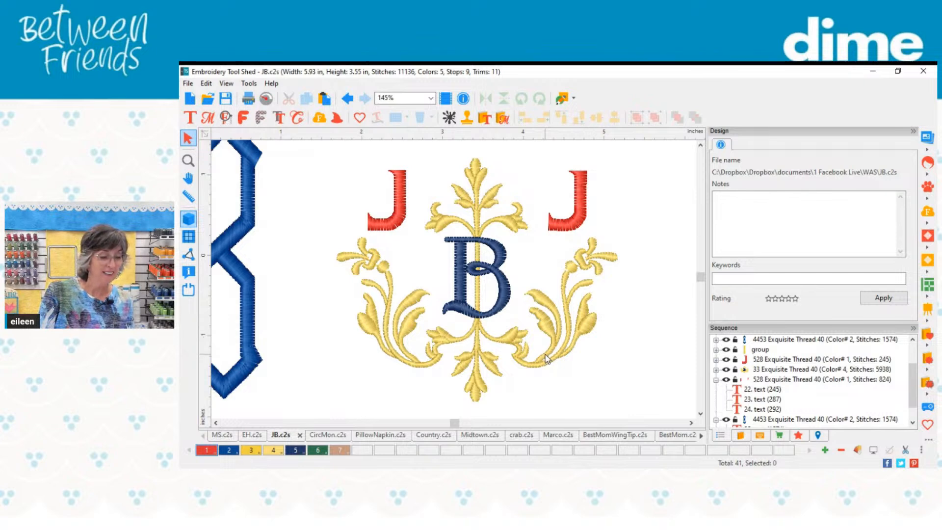
Step: In CircMon.c2s, place a new ABC monogram beside the ERK design and give it the applique version of the Circle Monogram font
{"action": "left_click", "coordinate": [322, 436]}
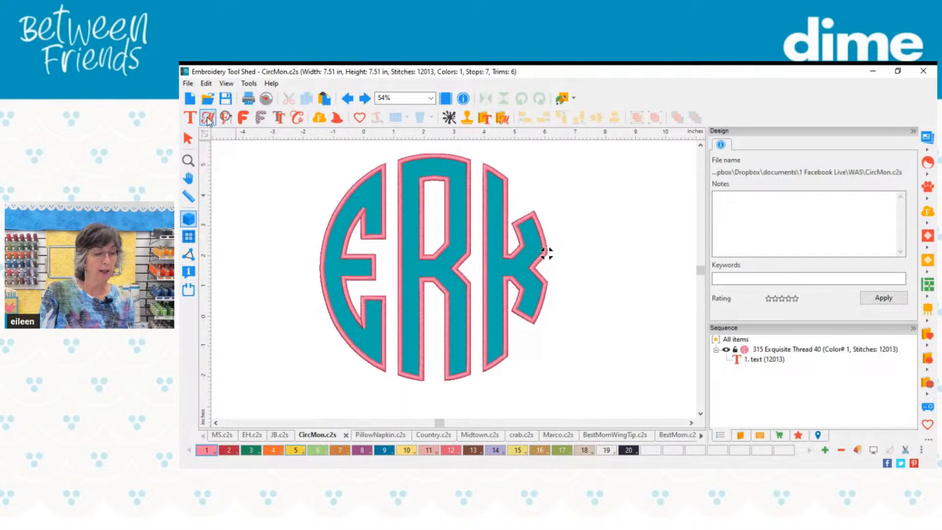
{"action": "left_click", "coordinate": [281, 206]}
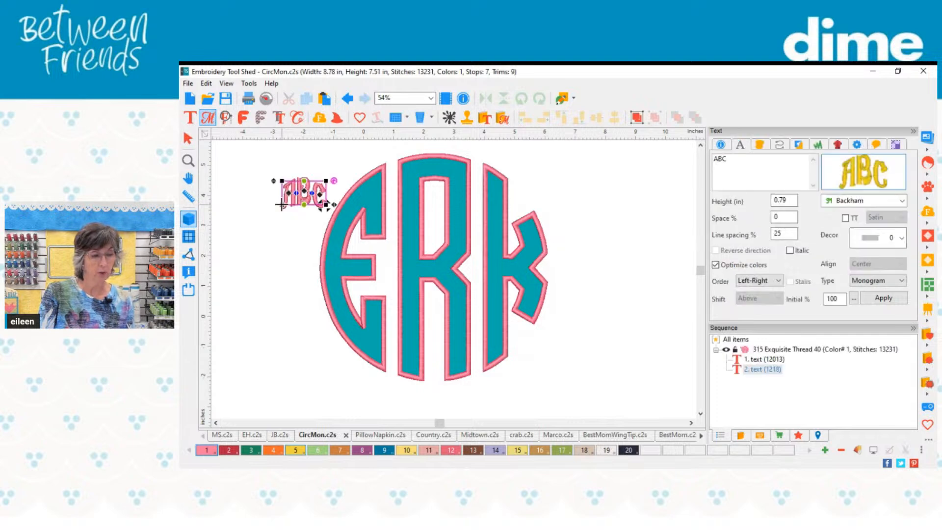
{"action": "left_click", "coordinate": [860, 176]}
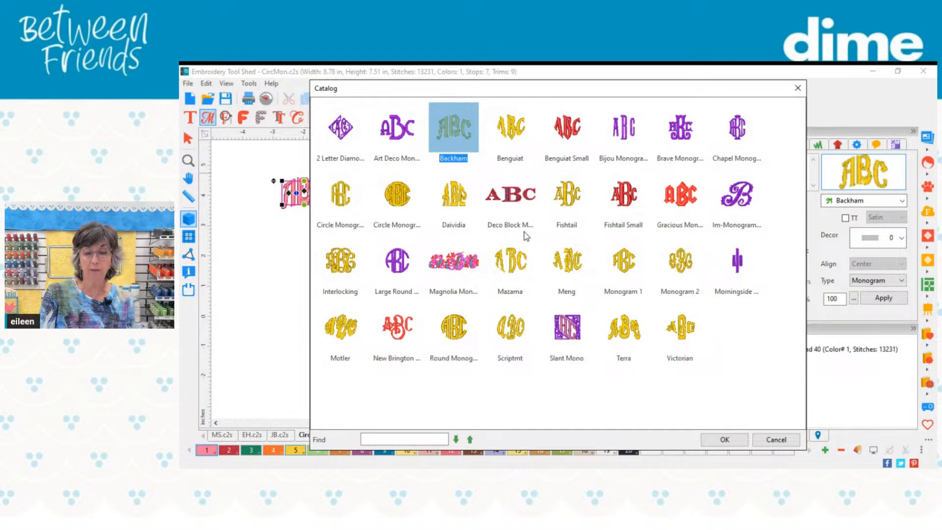
{"action": "left_click", "coordinate": [402, 201]}
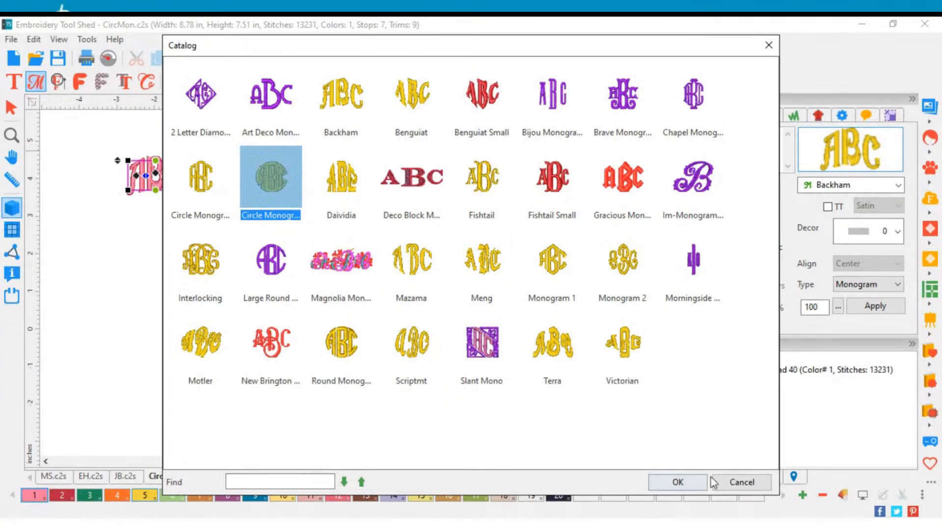
{"action": "left_click", "coordinate": [678, 482]}
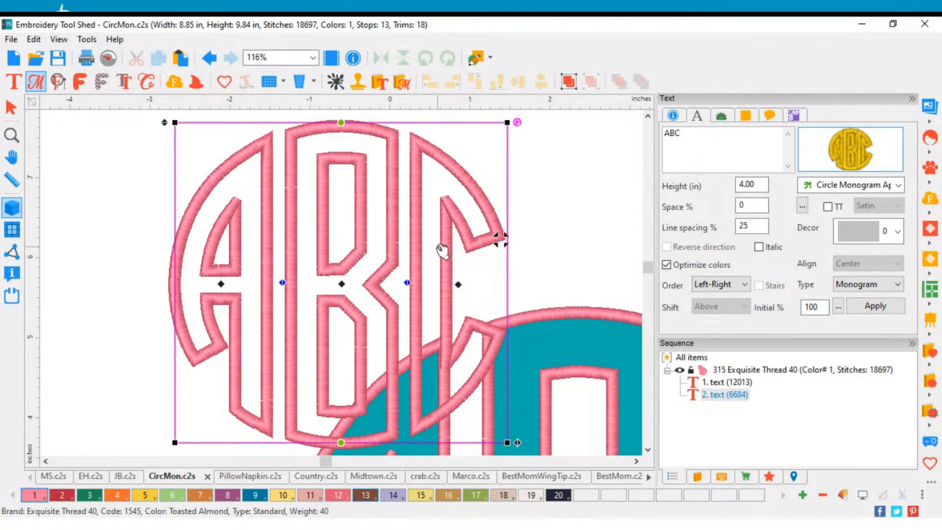
Step: Move the new ABC circle monogram up and to the left, away from the ERK monogram
{"action": "left_click_drag", "start_coordinate": [442, 251], "coordinate": [289, 232]}
{"action": "scroll", "coordinate": [336, 251], "scroll_direction": "down", "scroll_amount": 1}
{"action": "scroll", "coordinate": [336, 251], "scroll_direction": "down", "scroll_amount": 2}
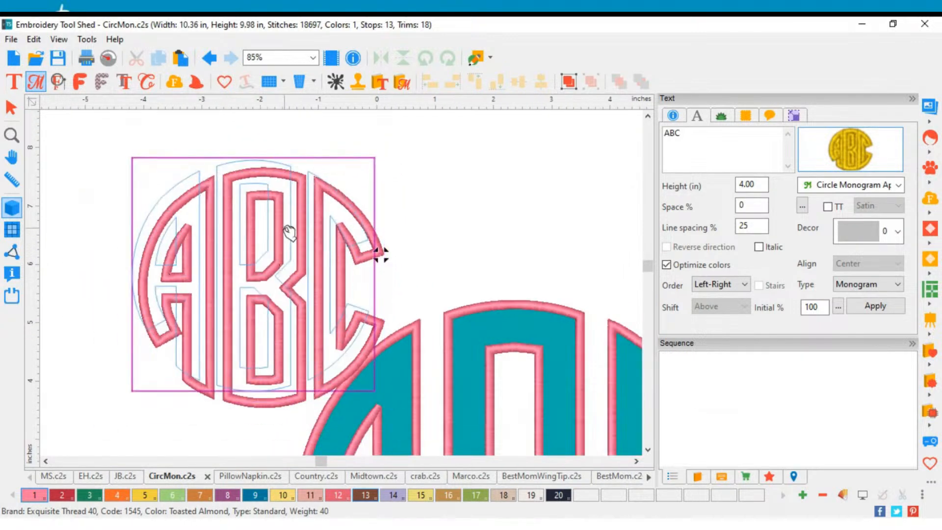
Step: Choose the TW-BR-Teal-227 fabric from the Poly Patch collection for the ABC applique monogram
{"action": "left_click", "coordinate": [746, 118]}
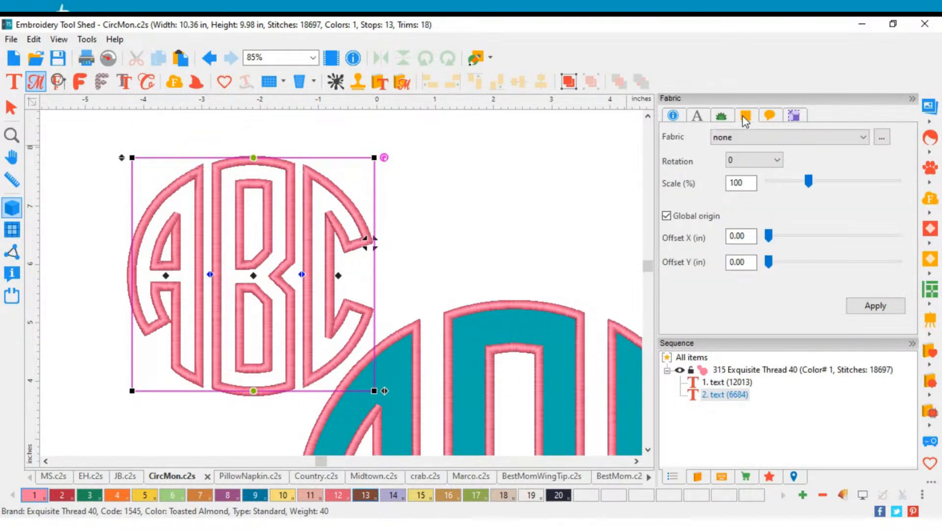
{"action": "left_click", "coordinate": [882, 141]}
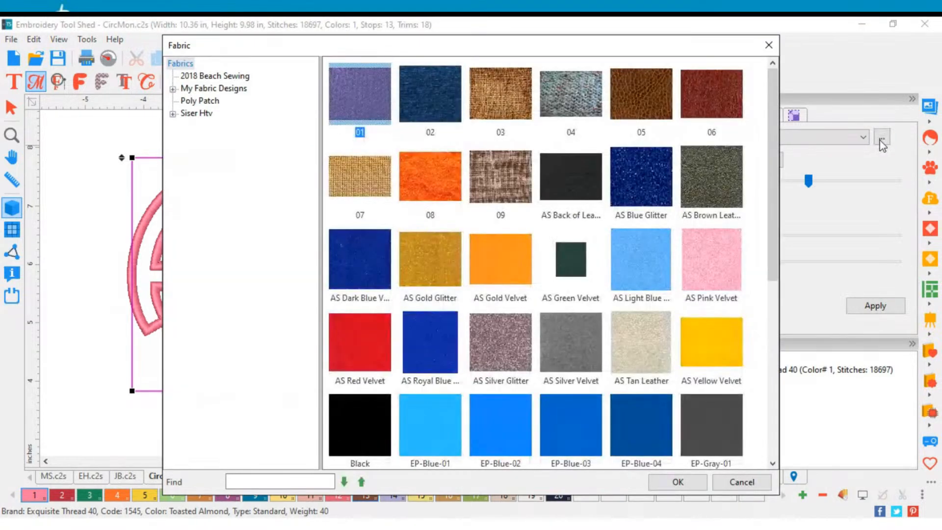
{"action": "left_click", "coordinate": [200, 101]}
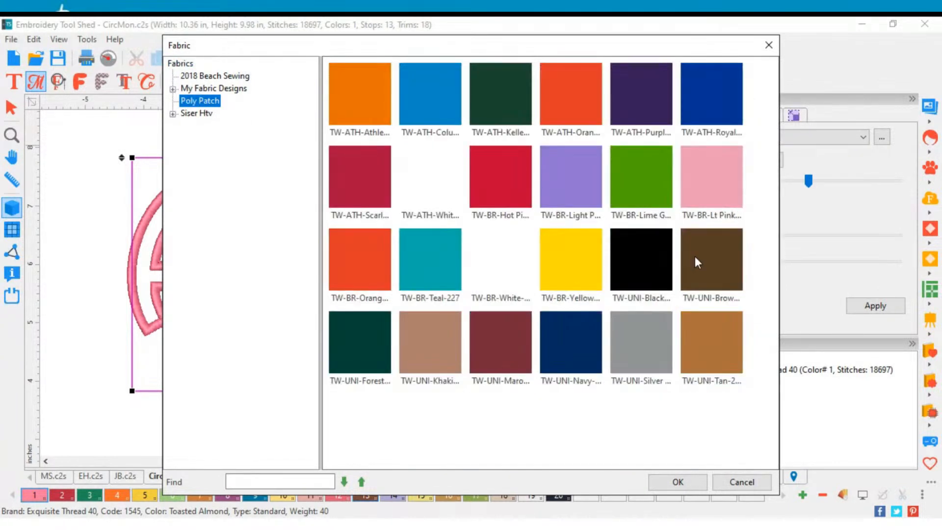
{"action": "left_click", "coordinate": [427, 260]}
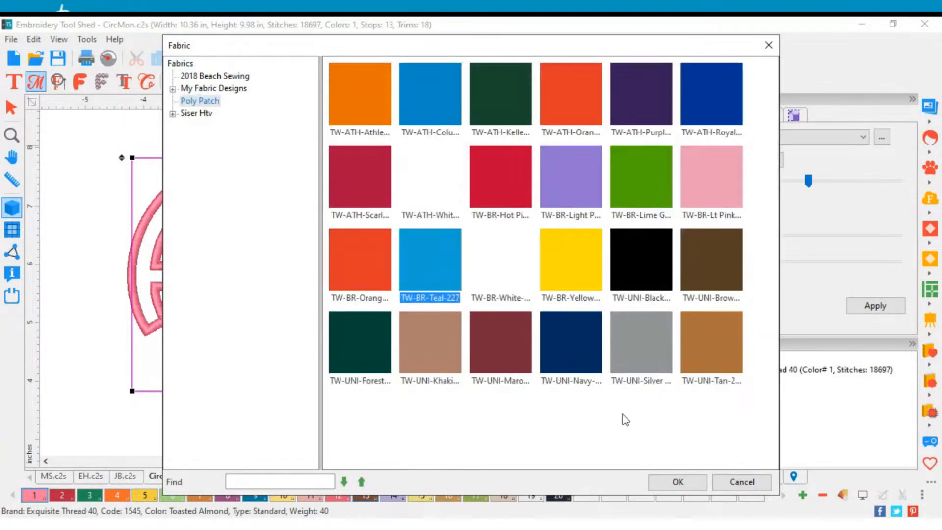
{"action": "left_click", "coordinate": [695, 482]}
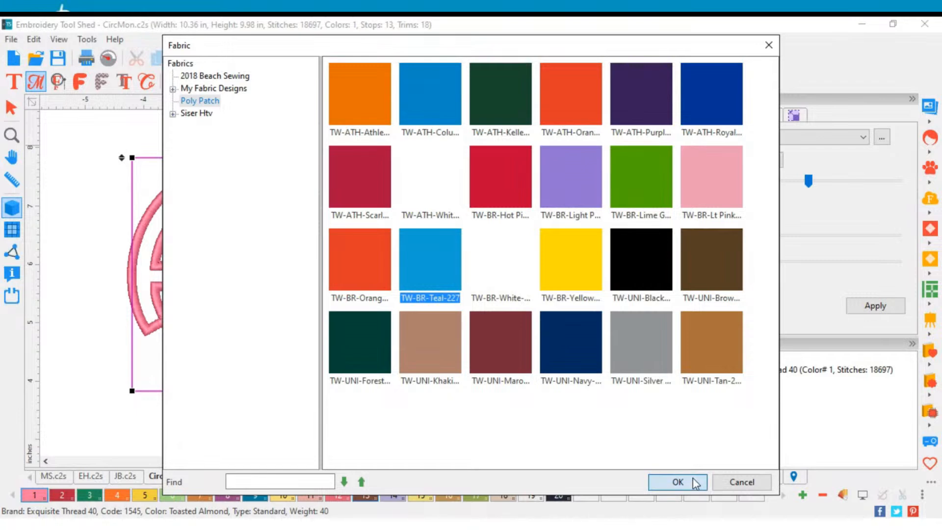
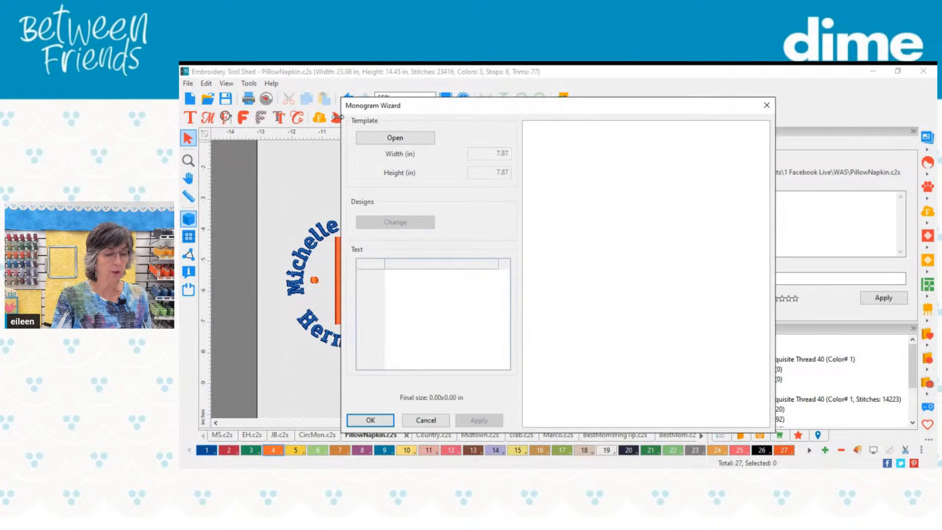
Step: Insert the MW-N025 template from the Name category of the Monogram Wizard, keeping its sample text and size
{"action": "left_click", "coordinate": [395, 138]}
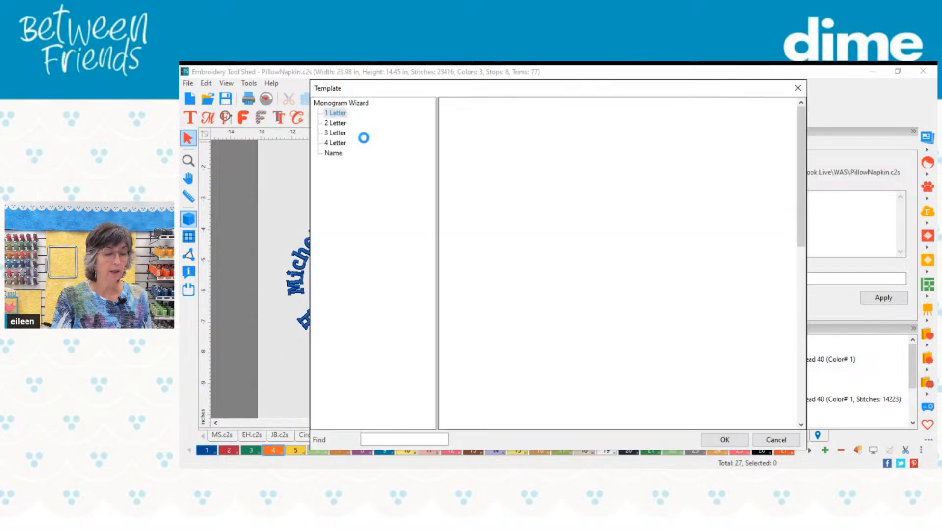
{"action": "left_click", "coordinate": [336, 145]}
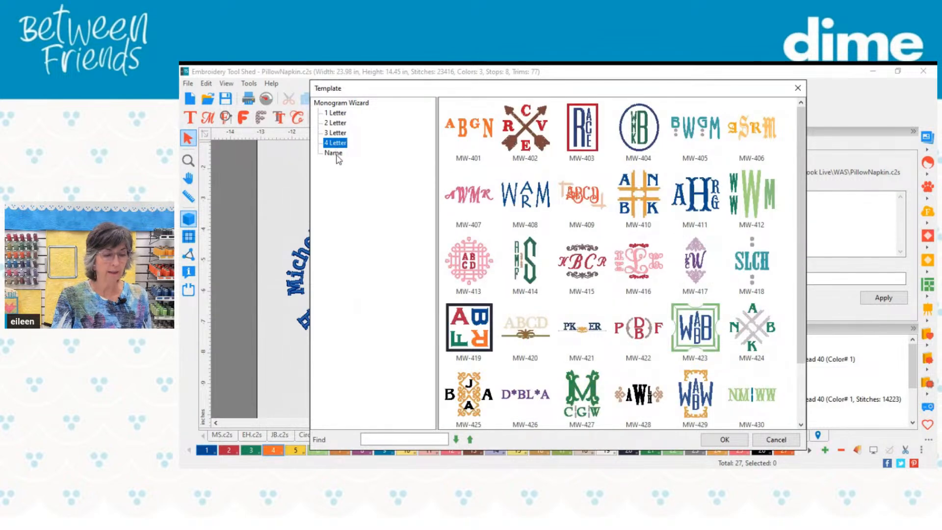
{"action": "left_click", "coordinate": [336, 154]}
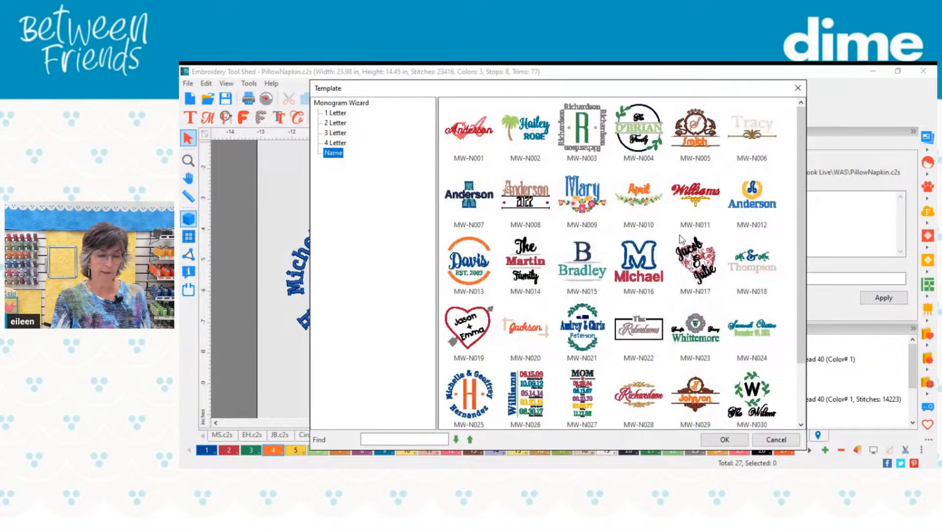
{"action": "scroll", "coordinate": [681, 239], "scroll_direction": "down", "scroll_amount": 3}
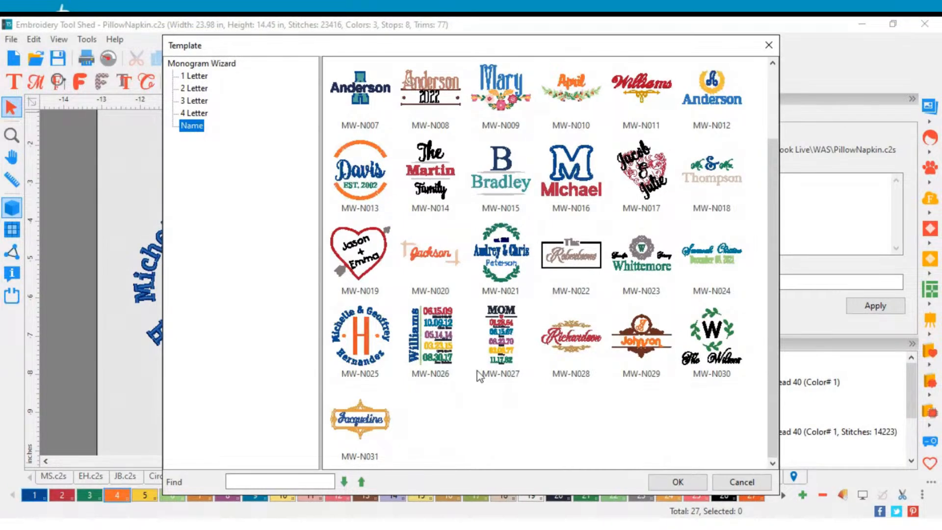
{"action": "left_click", "coordinate": [377, 363]}
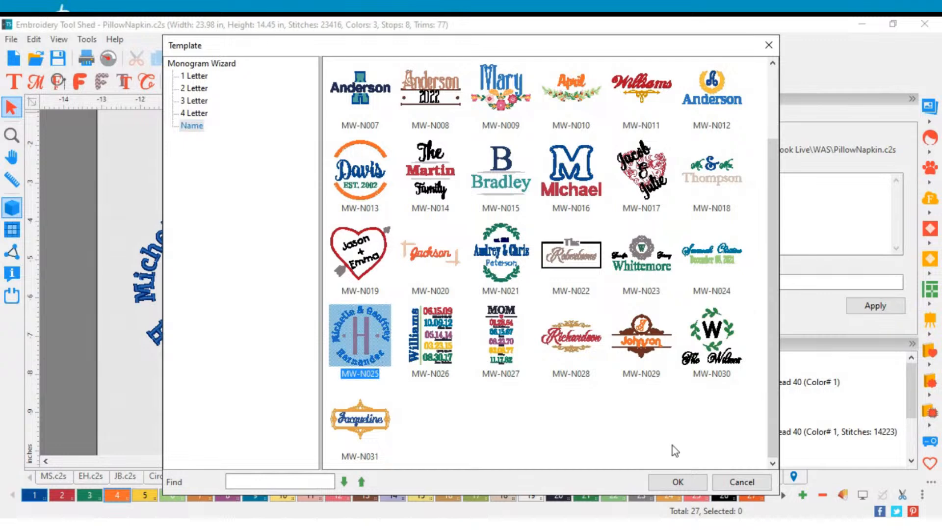
{"action": "left_click", "coordinate": [695, 485]}
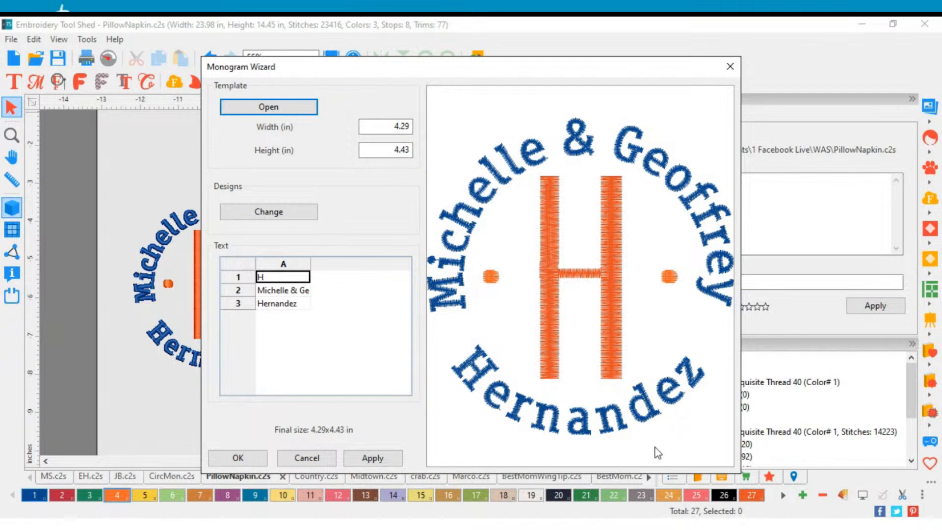
{"action": "left_click", "coordinate": [238, 457]}
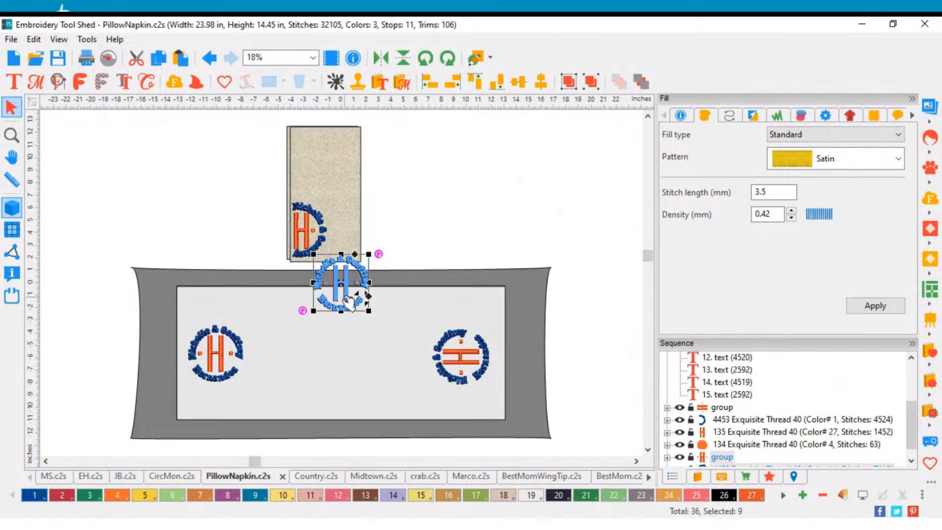
Step: Delete the newly inserted circular H monogram
{"action": "left_click_drag", "start_coordinate": [349, 302], "coordinate": [515, 216]}
{"action": "key", "text": "Delete"}
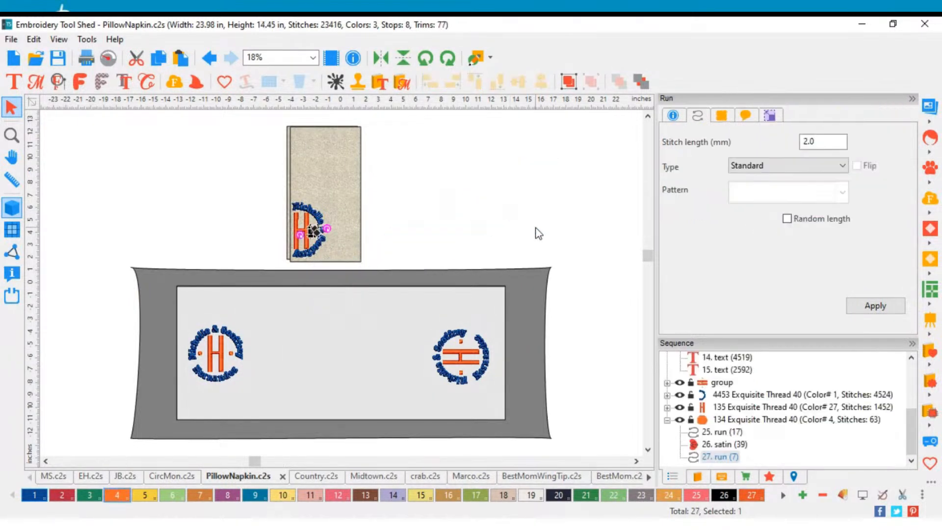
Step: Select the whole upright circular H monogram on the long pillow and rotate it a quarter turn clockwise
{"action": "scroll", "coordinate": [189, 393], "scroll_direction": "up", "scroll_amount": 5}
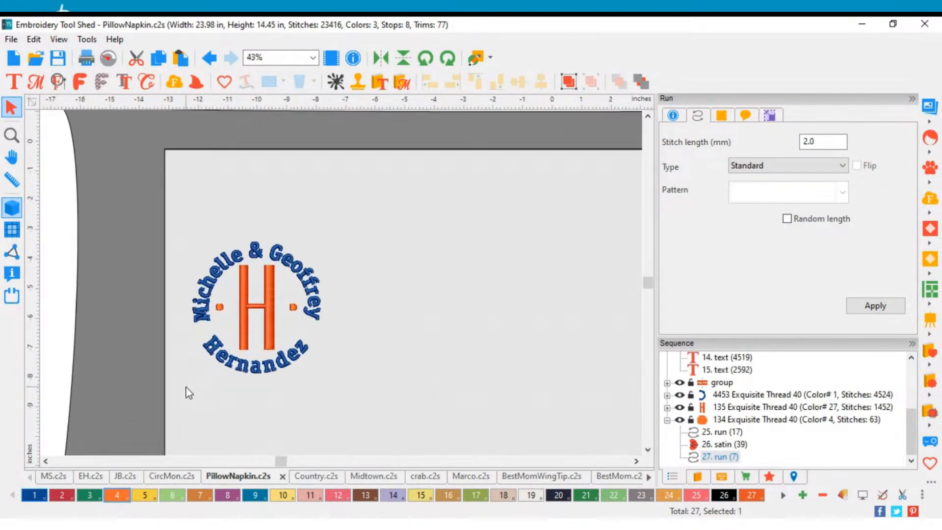
{"action": "scroll", "coordinate": [189, 393], "scroll_direction": "down", "scroll_amount": 1}
{"action": "scroll", "coordinate": [189, 392], "scroll_direction": "down", "scroll_amount": 2}
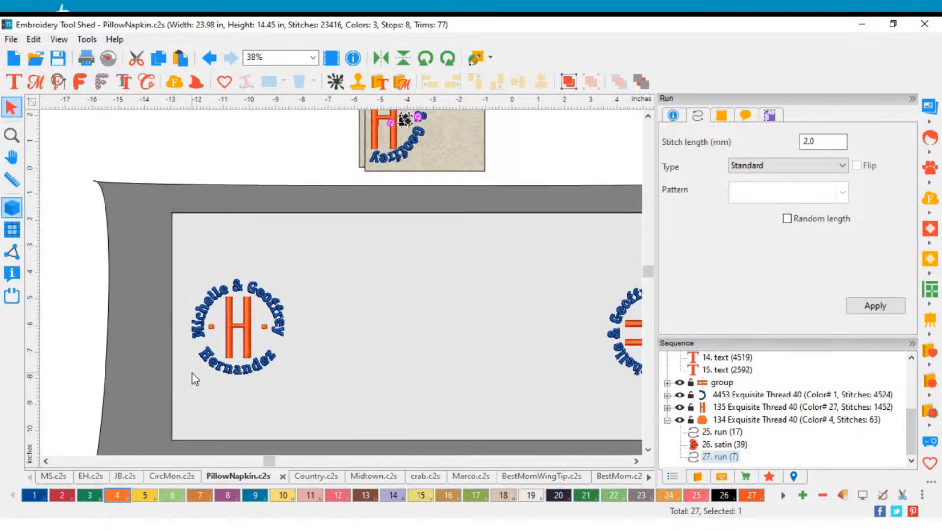
{"action": "left_click_drag", "start_coordinate": [276, 396], "coordinate": [185, 272]}
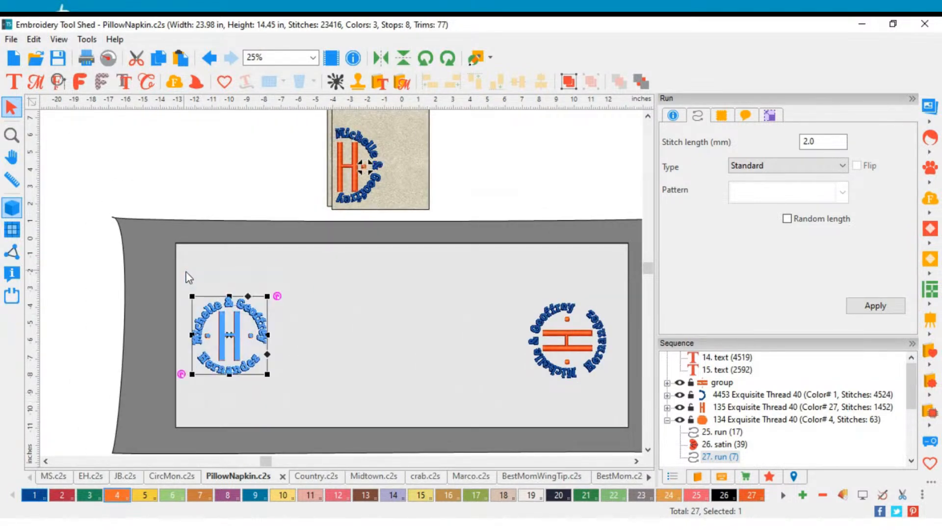
{"action": "left_click", "coordinate": [444, 64]}
{"action": "left_click", "coordinate": [444, 64]}
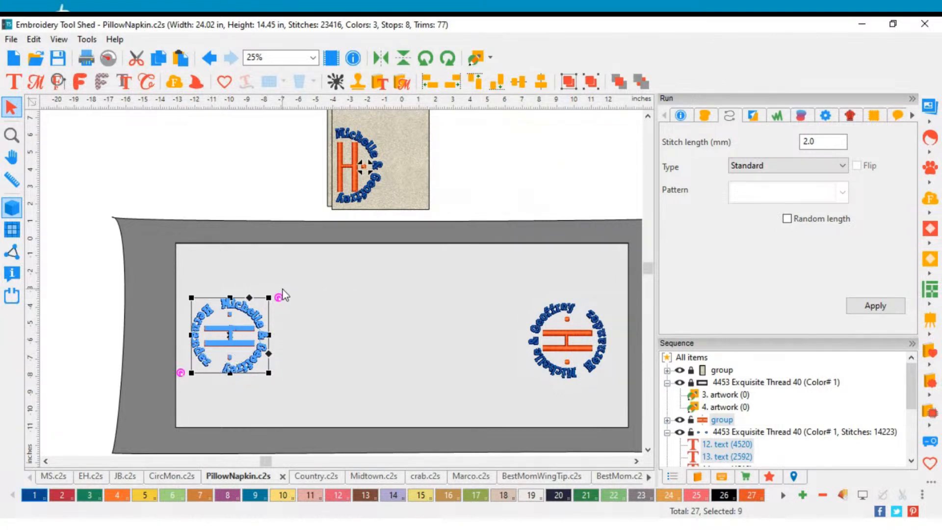
Step: Examine the half-circle of first names around the upright H on the folded napkin
{"action": "scroll", "coordinate": [342, 137], "scroll_direction": "up", "scroll_amount": 2}
{"action": "left_click", "coordinate": [347, 133]}
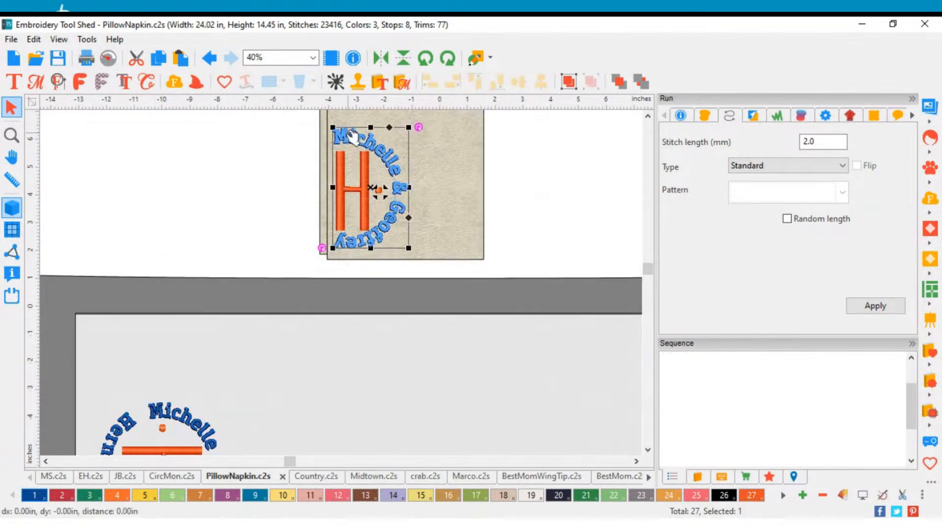
{"action": "key", "text": "space"}
{"action": "left_click_drag", "start_coordinate": [353, 140], "coordinate": [363, 179]}
{"action": "scroll", "coordinate": [366, 210], "scroll_direction": "up", "scroll_amount": 1}
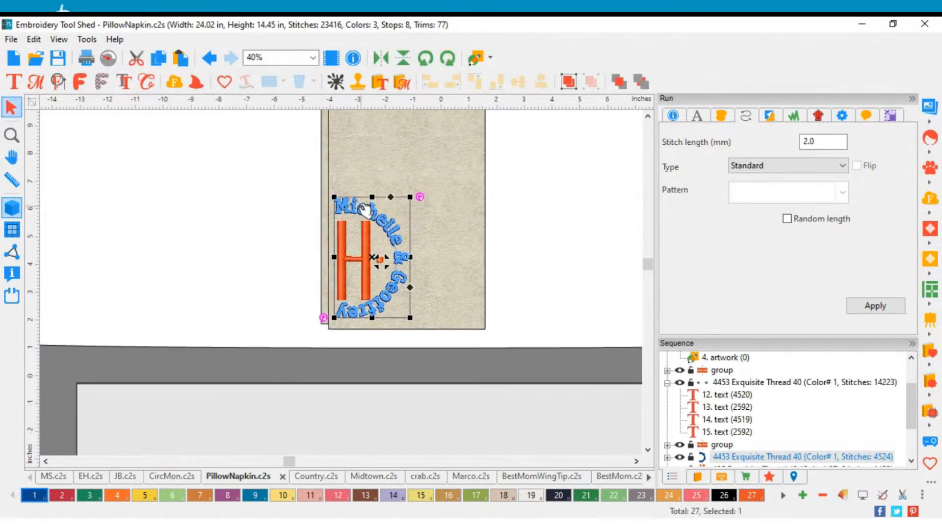
{"action": "scroll", "coordinate": [366, 210], "scroll_direction": "up", "scroll_amount": 1}
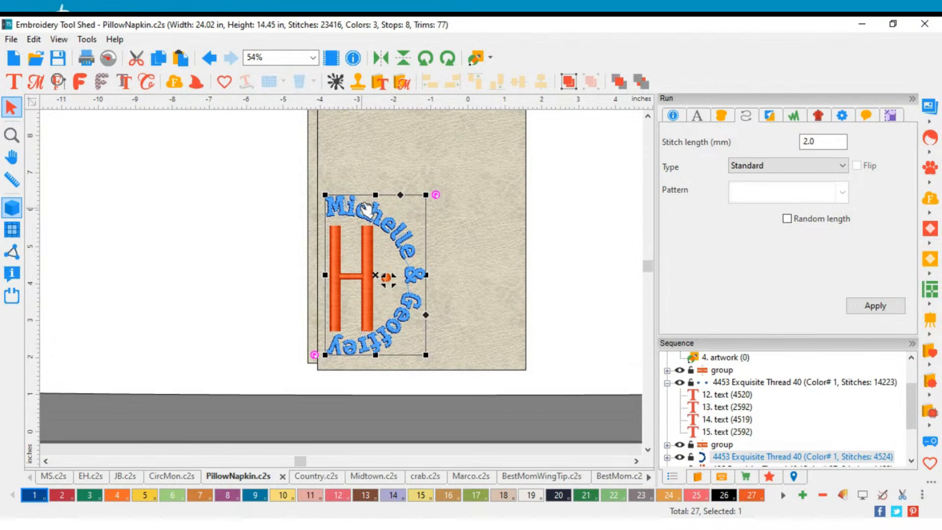
{"action": "left_click", "coordinate": [568, 204]}
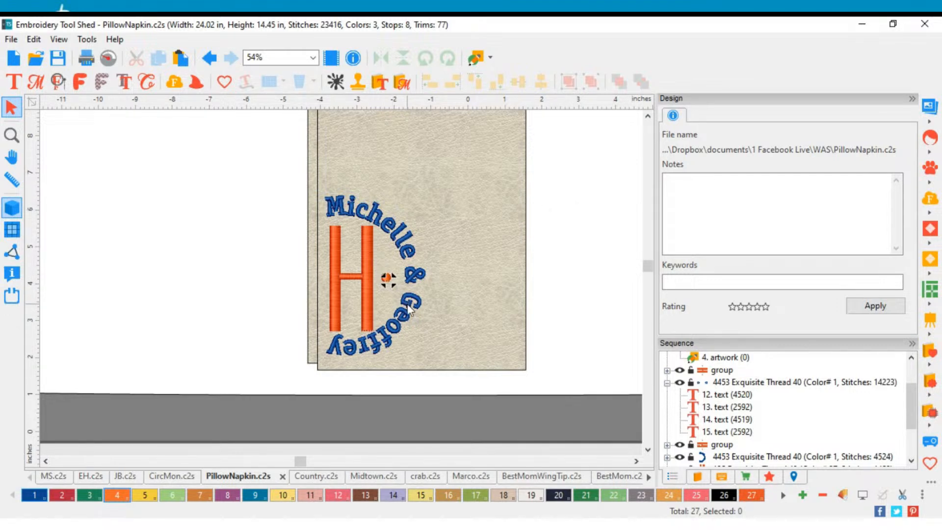
Step: Select the complete rotated monogram on the pillow's left side and move it above the pillow, beside the napkin
{"action": "scroll", "coordinate": [407, 304], "scroll_direction": "down", "scroll_amount": 3}
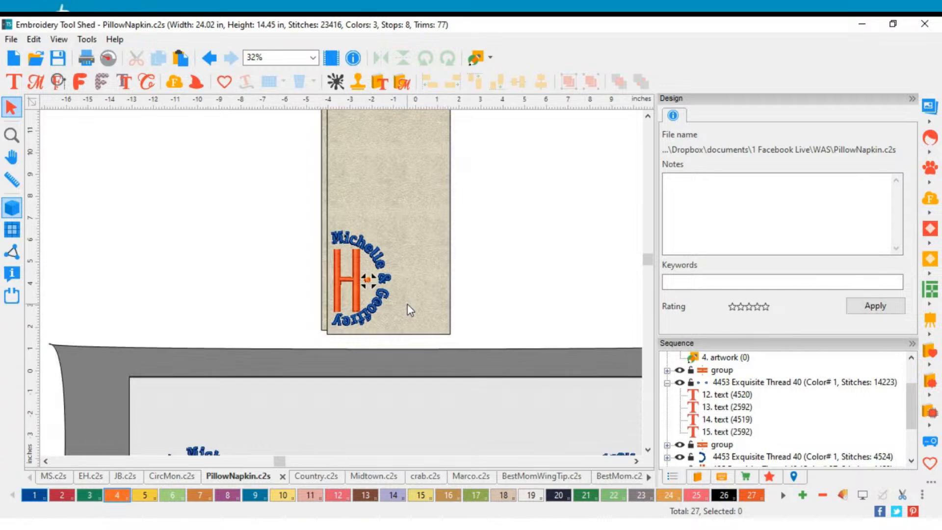
{"action": "left_click", "coordinate": [254, 441]}
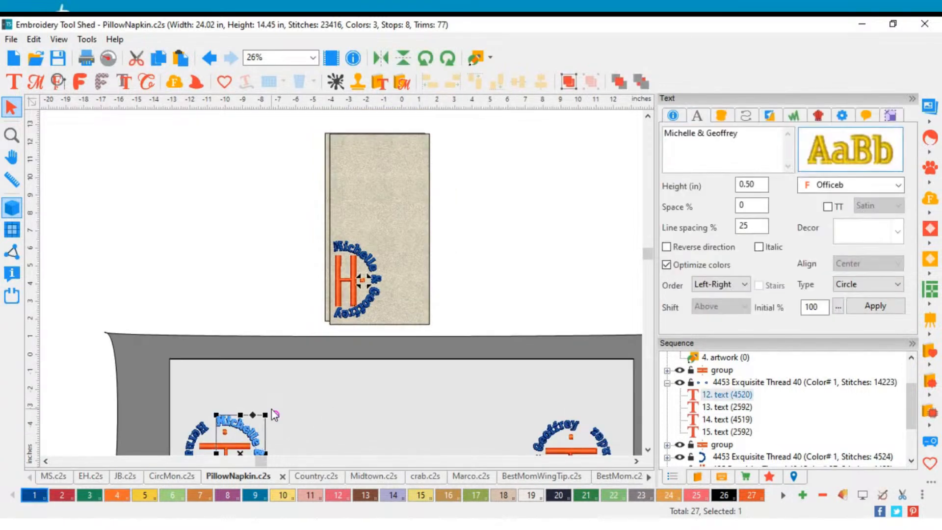
{"action": "scroll", "coordinate": [269, 414], "scroll_direction": "down", "scroll_amount": 1}
{"action": "left_click_drag", "start_coordinate": [302, 443], "coordinate": [202, 362]}
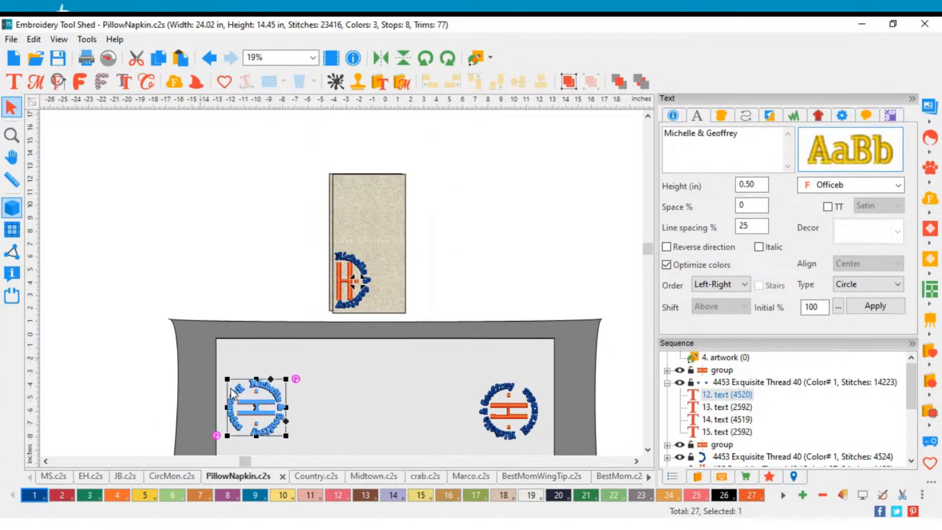
{"action": "left_click_drag", "start_coordinate": [244, 399], "coordinate": [247, 245]}
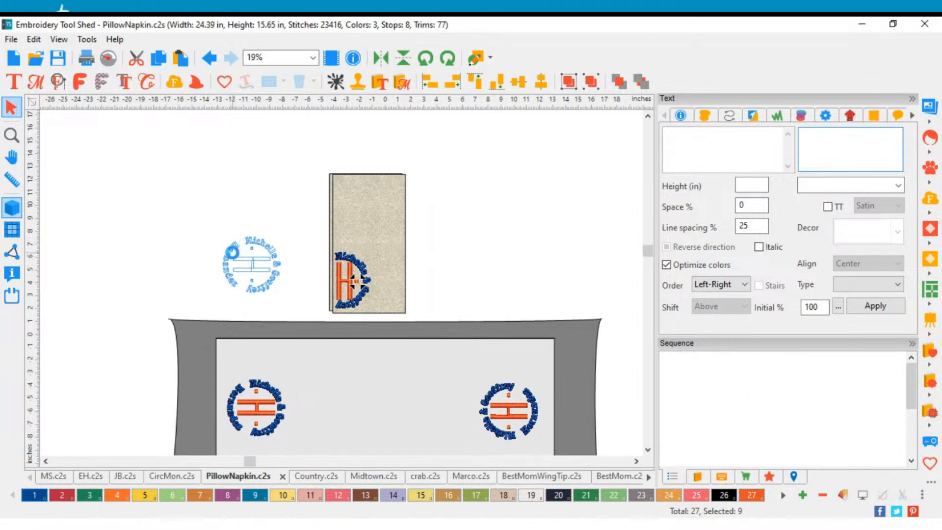
Step: Delete the curved surname text from the monogram beside the napkin, keeping the first names, dots and H
{"action": "scroll", "coordinate": [243, 250], "scroll_direction": "up", "scroll_amount": 2}
{"action": "scroll", "coordinate": [238, 256], "scroll_direction": "up", "scroll_amount": 1}
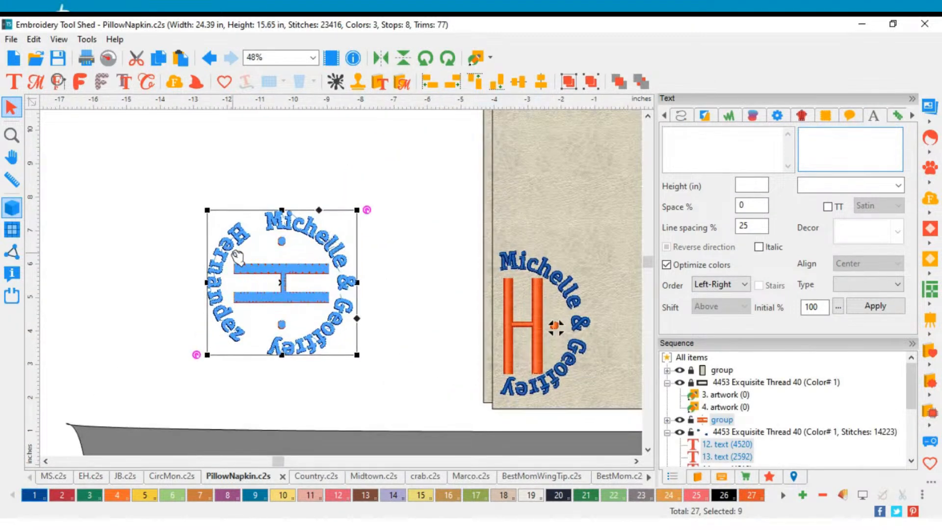
{"action": "left_click", "coordinate": [381, 240]}
{"action": "left_click", "coordinate": [342, 248]}
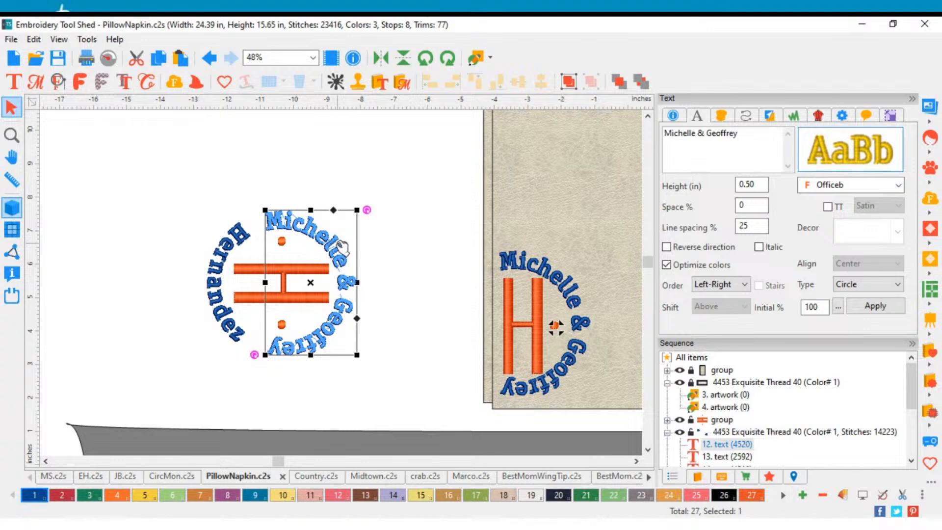
{"action": "left_click", "coordinate": [233, 253]}
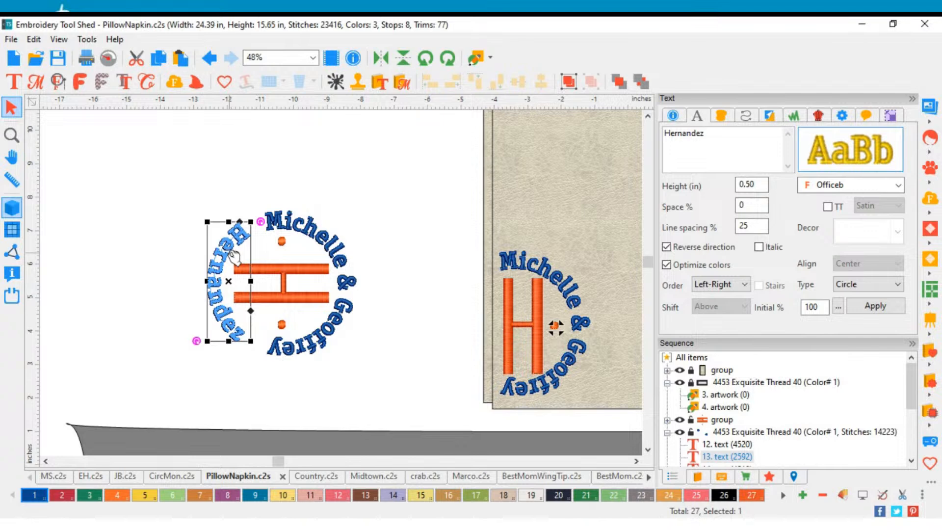
{"action": "key", "text": "Delete"}
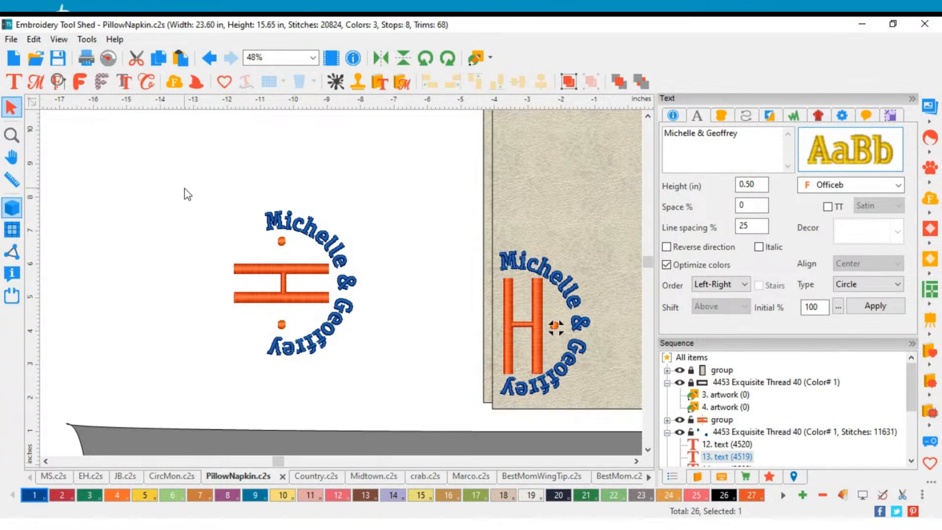
Step: Rotate the remaining first names, dots and H together a quarter turn counterclockwise so the H stands upright
{"action": "left_click_drag", "start_coordinate": [184, 188], "coordinate": [417, 394]}
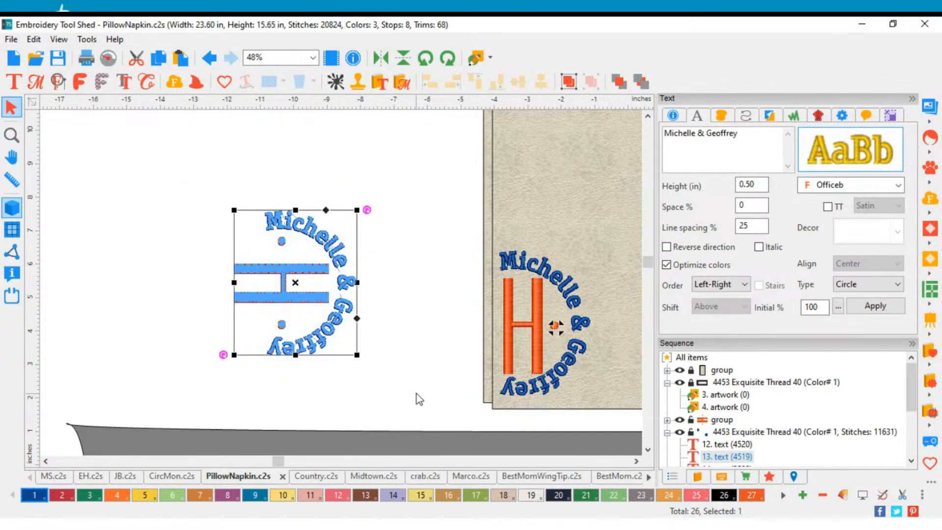
{"action": "left_click", "coordinate": [425, 59]}
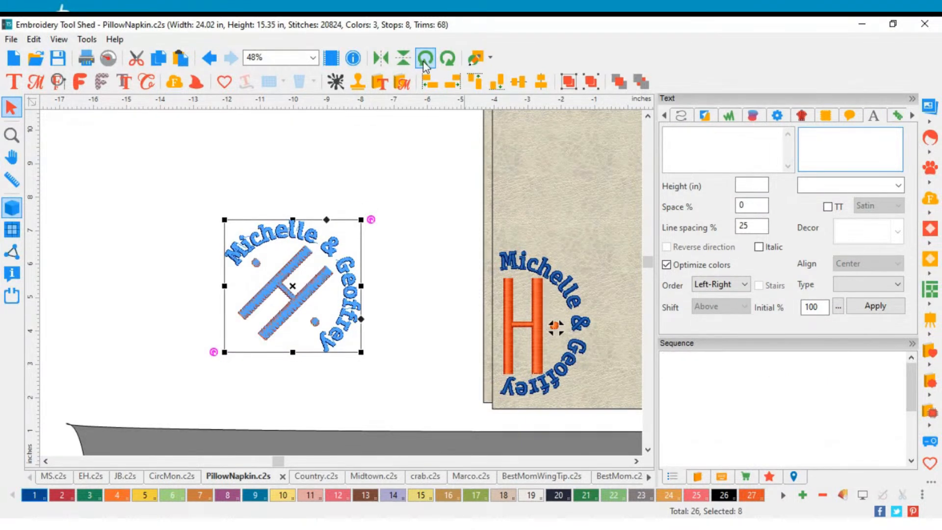
{"action": "key", "text": "ctrl+z"}
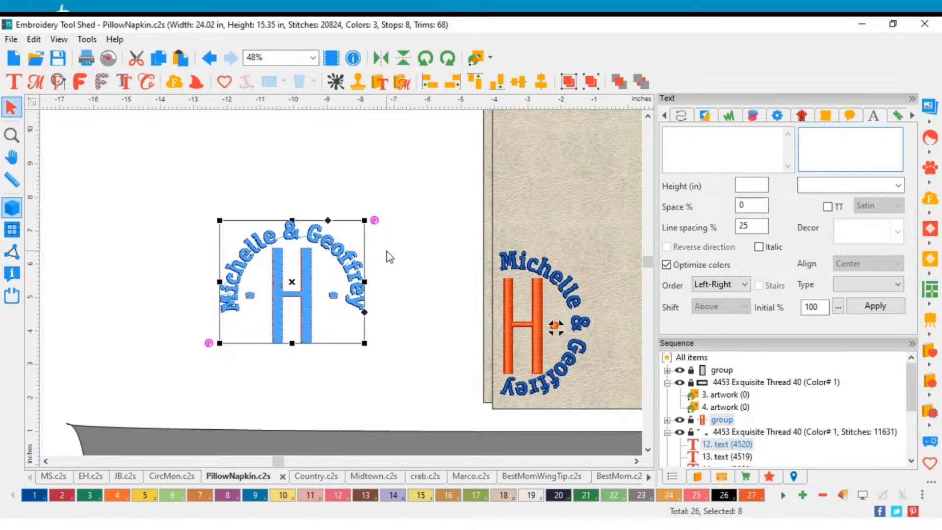
{"action": "left_click", "coordinate": [389, 256]}
Step: Edit the circular first-names text and rotate it clockwise along its circle to the right side of the H
{"action": "left_click", "coordinate": [13, 82]}
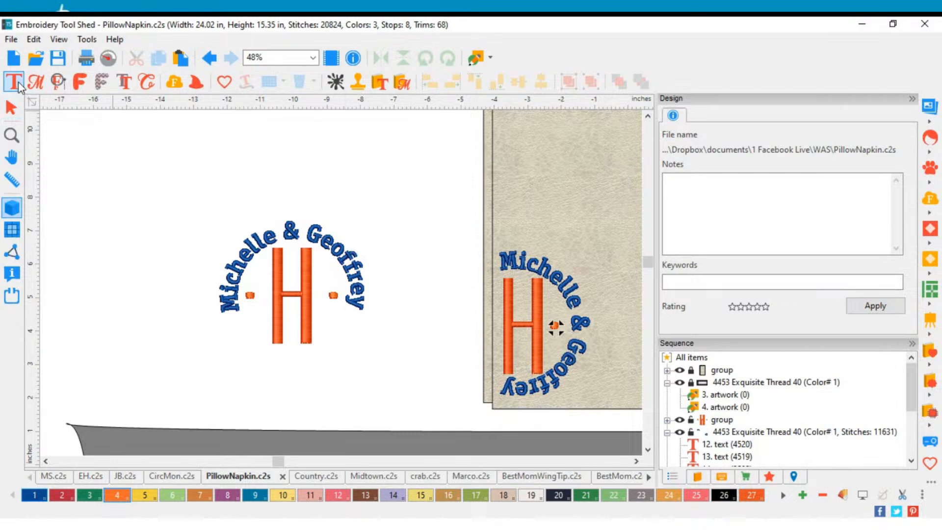
{"action": "left_click", "coordinate": [293, 227]}
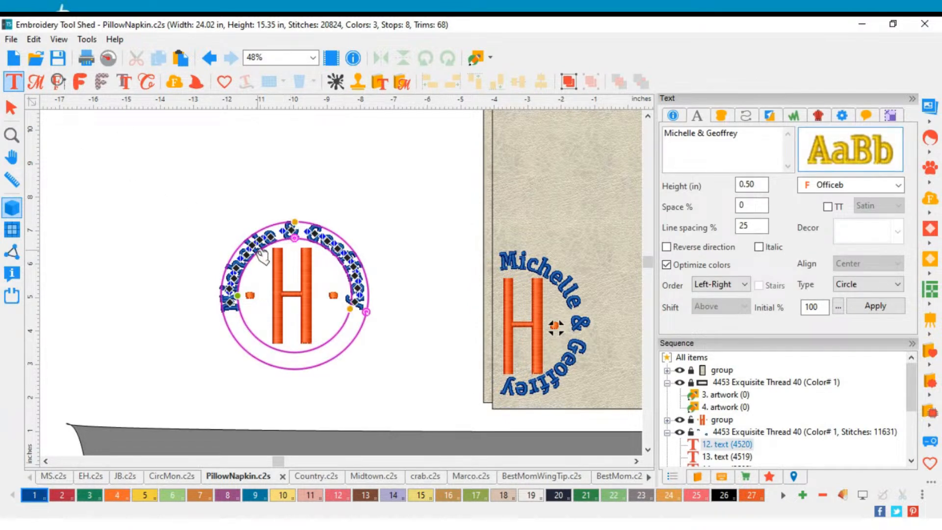
{"action": "scroll", "coordinate": [264, 247], "scroll_direction": "up", "scroll_amount": 2}
{"action": "scroll", "coordinate": [267, 248], "scroll_direction": "up", "scroll_amount": 1}
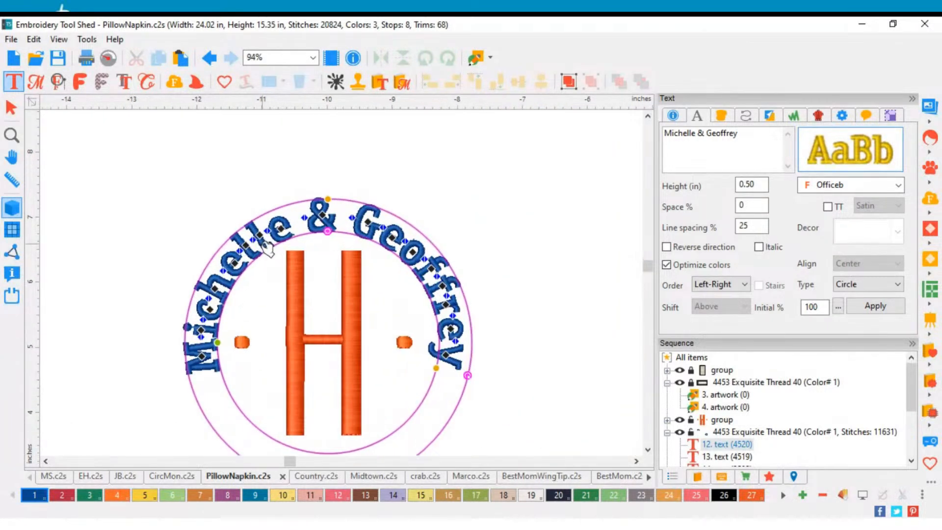
{"action": "left_click_drag", "start_coordinate": [468, 376], "coordinate": [264, 522]}
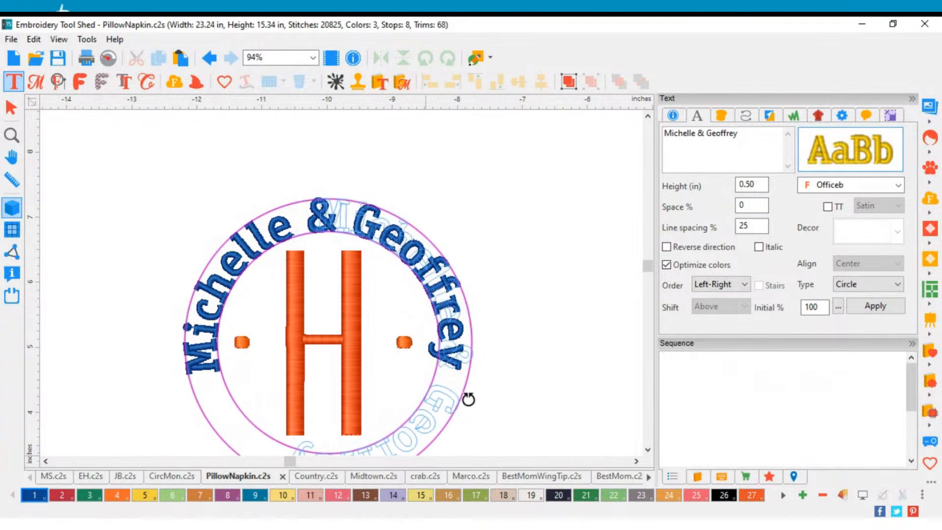
Step: Shift the circular text slightly left and fine-tune its rotation to balance it around the right side of the H
{"action": "scroll", "coordinate": [543, 381], "scroll_direction": "down", "scroll_amount": 1}
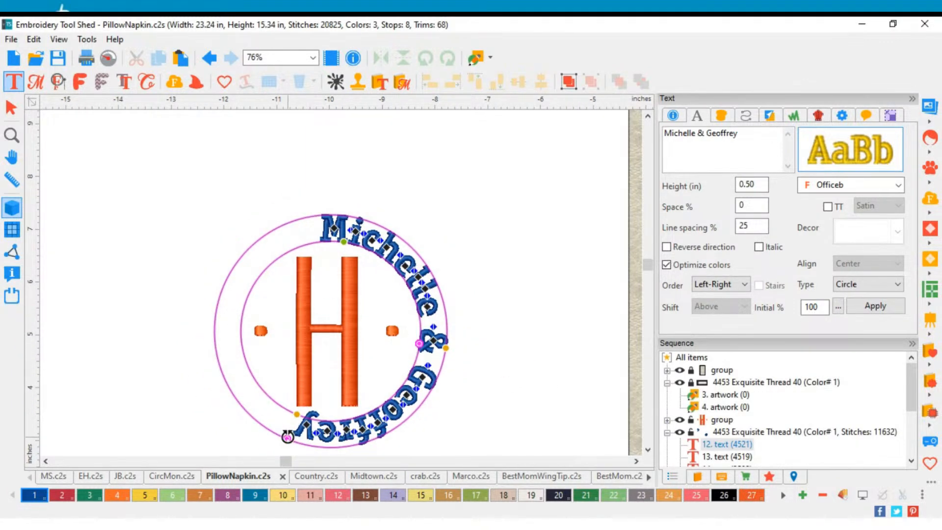
{"action": "mouse_move", "coordinate": [288, 436]}
{"action": "left_mouse_down"}
{"action": "mouse_move", "coordinate": [307, 444]}
{"action": "mouse_move", "coordinate": [293, 443]}
{"action": "left_mouse_up"}
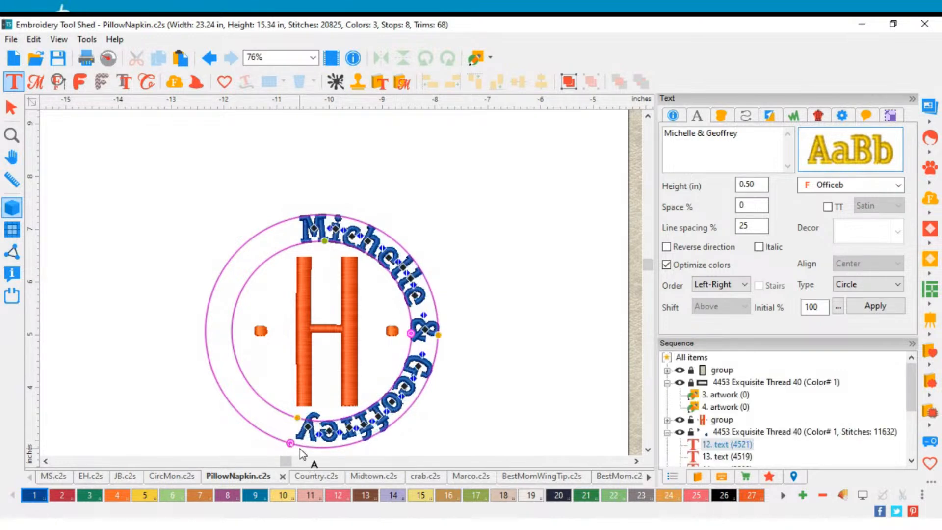
{"action": "scroll", "coordinate": [302, 454], "scroll_direction": "up", "scroll_amount": 2}
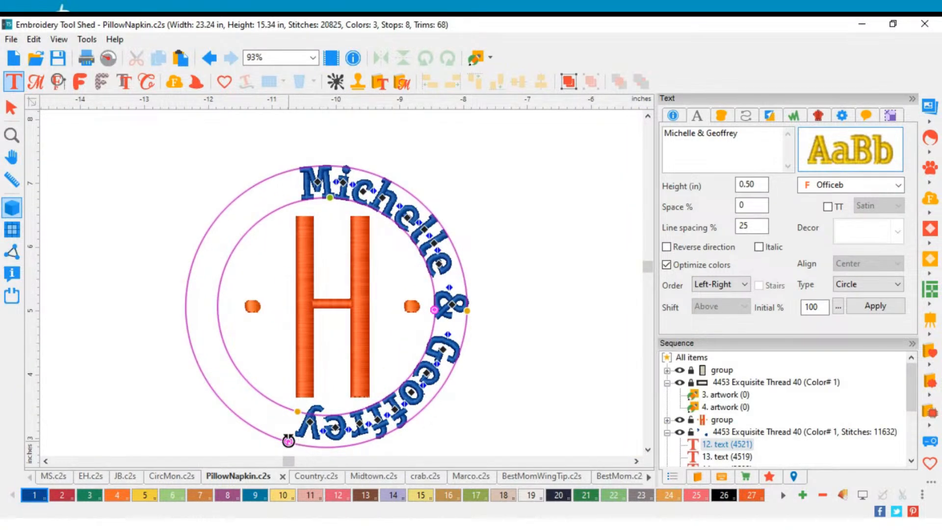
{"action": "left_click_drag", "start_coordinate": [288, 441], "coordinate": [305, 455]}
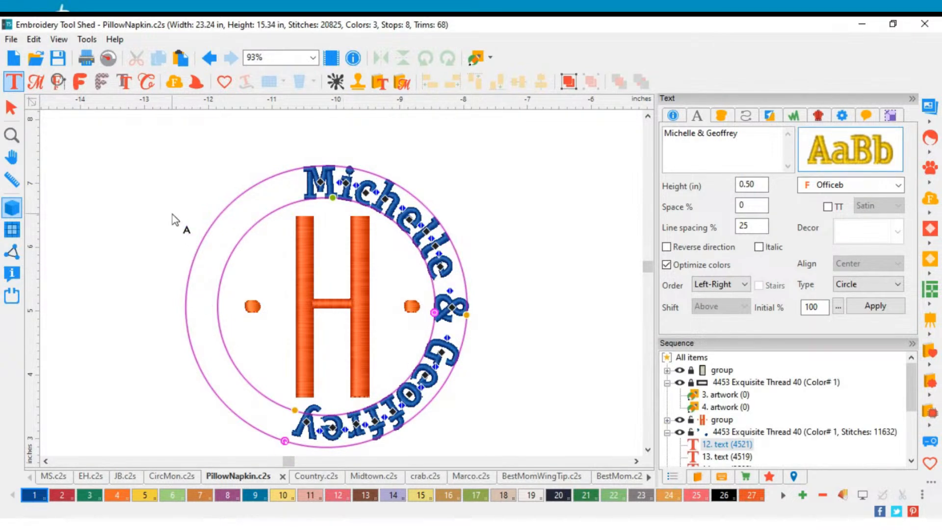
Step: Delete the orange dot left of the H from the half-circle monogram beside the napkin
{"action": "left_click", "coordinate": [173, 220]}
{"action": "left_click", "coordinate": [10, 107]}
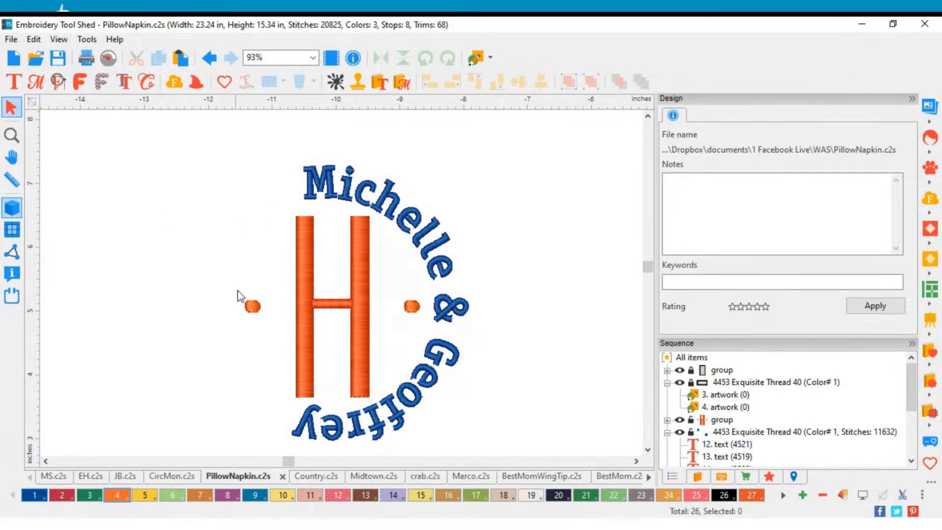
{"action": "left_click_drag", "start_coordinate": [258, 331], "coordinate": [273, 354]}
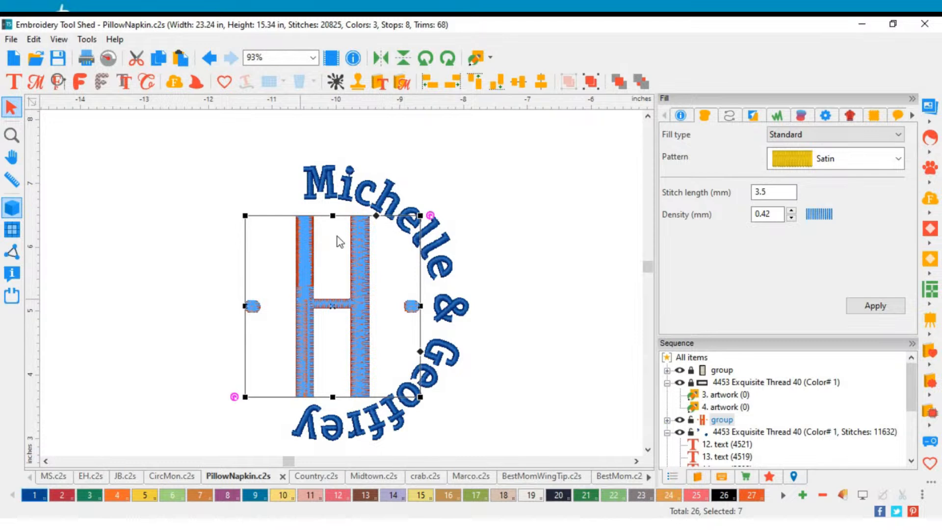
{"action": "left_click", "coordinate": [205, 291]}
{"action": "left_click_drag", "start_coordinate": [204, 288], "coordinate": [275, 336]}
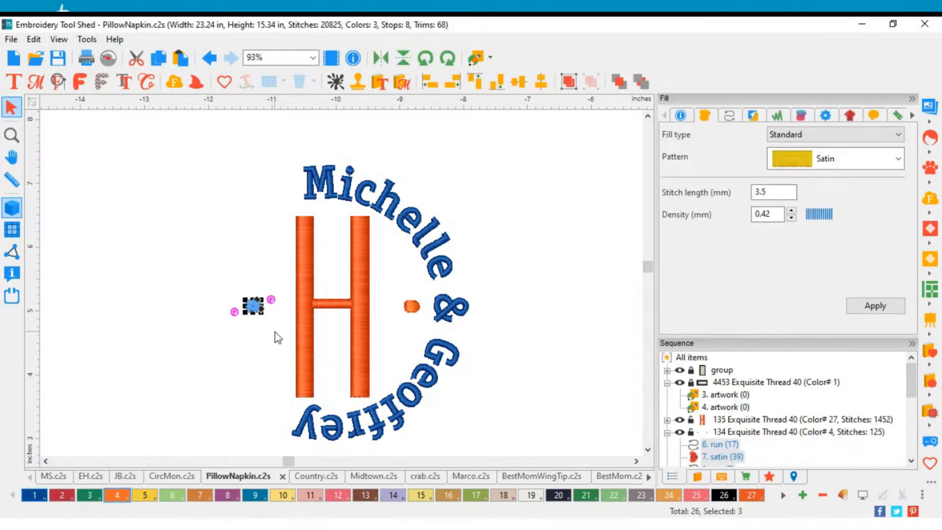
{"action": "key", "text": "Delete"}
{"action": "scroll", "coordinate": [275, 331], "scroll_direction": "down", "scroll_amount": 3}
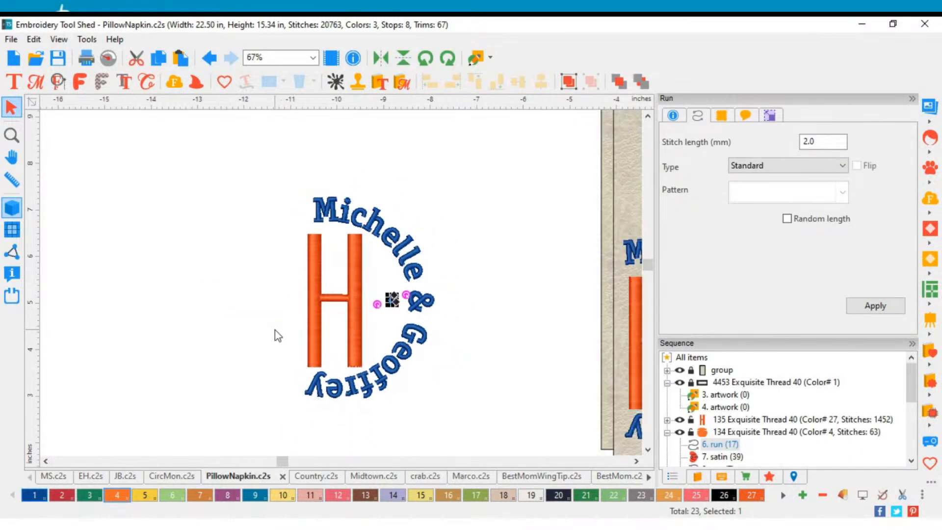
{"action": "scroll", "coordinate": [444, 334], "scroll_direction": "down", "scroll_amount": 1}
{"action": "left_click", "coordinate": [442, 330]}
Step: Compare the half-circle monograms beside and on the napkin with the full circular version on the long pillow
{"action": "scroll", "coordinate": [443, 330], "scroll_direction": "down", "scroll_amount": 1}
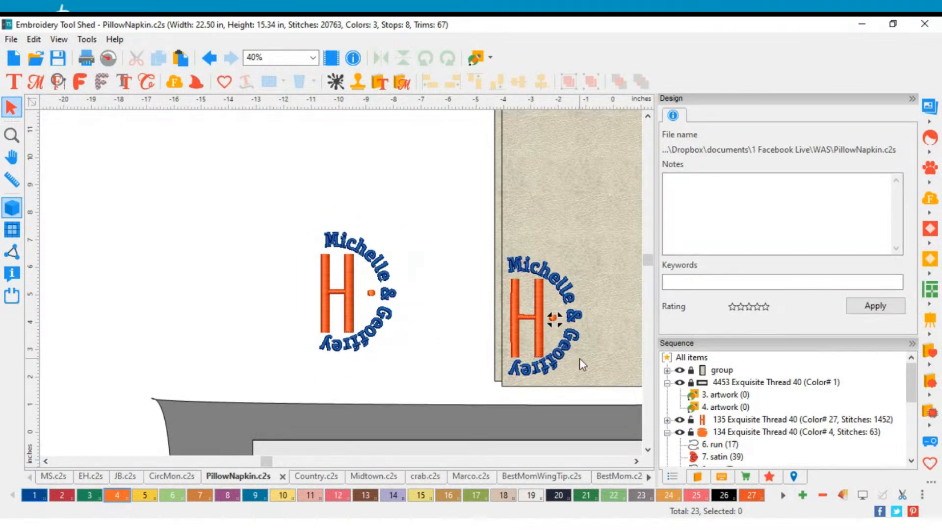
{"action": "left_click", "coordinate": [649, 452]}
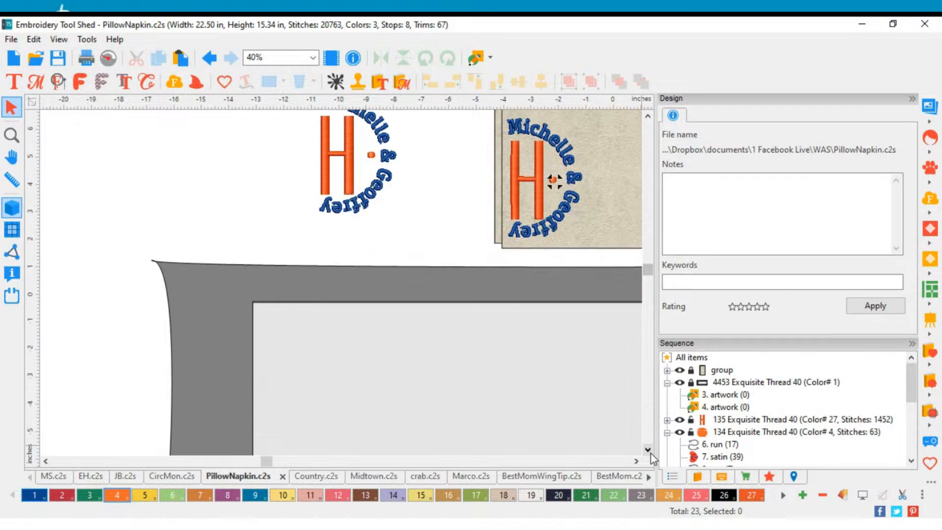
{"action": "scroll", "coordinate": [561, 334], "scroll_direction": "down", "scroll_amount": 2}
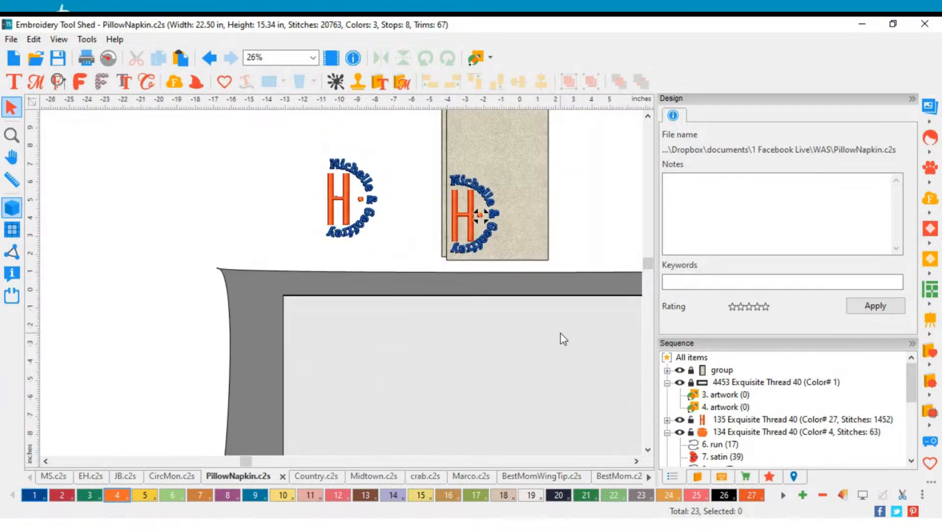
{"action": "left_click", "coordinate": [648, 450]}
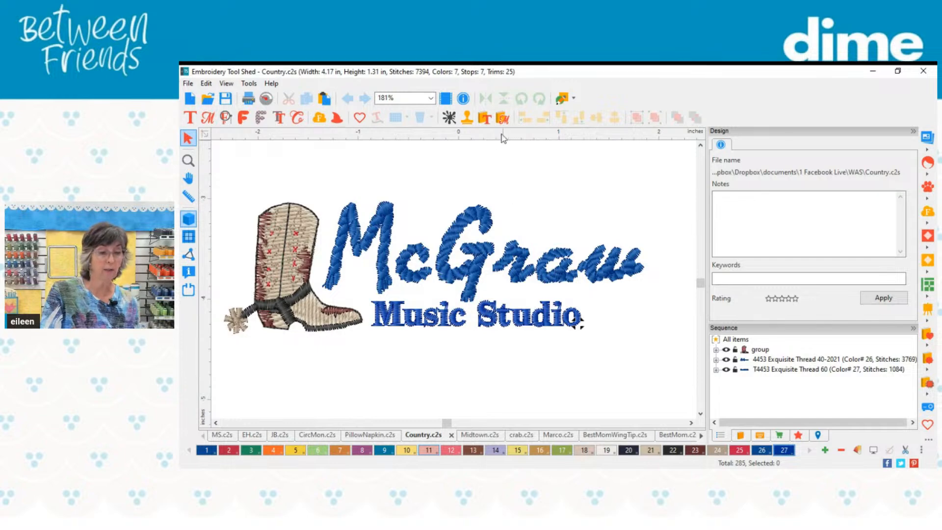
Step: Browse the Charms text designs for western motifs such as boot MM7386 and bandana MM7385, closing the catalog without inserting any
{"action": "left_click", "coordinate": [488, 121]}
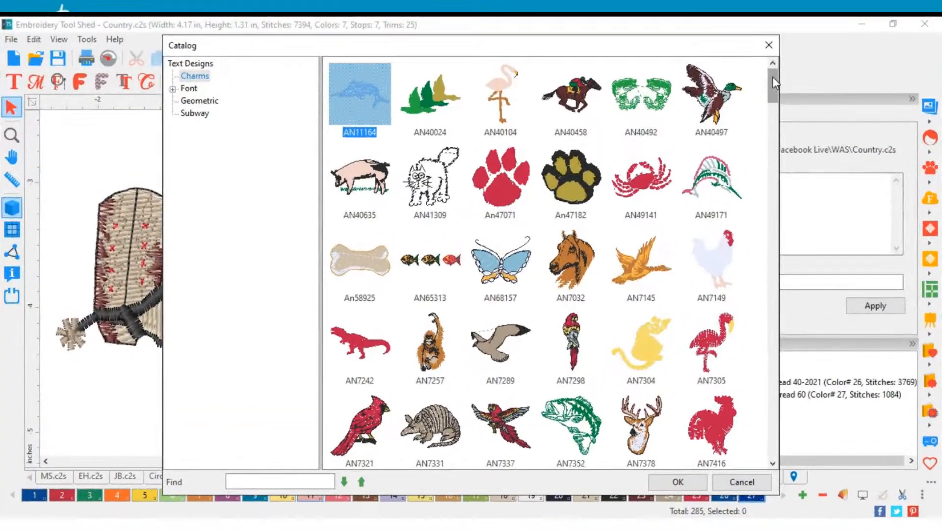
{"action": "left_click_drag", "start_coordinate": [801, 117], "coordinate": [801, 129]}
{"action": "left_click_drag", "start_coordinate": [773, 96], "coordinate": [733, 247]}
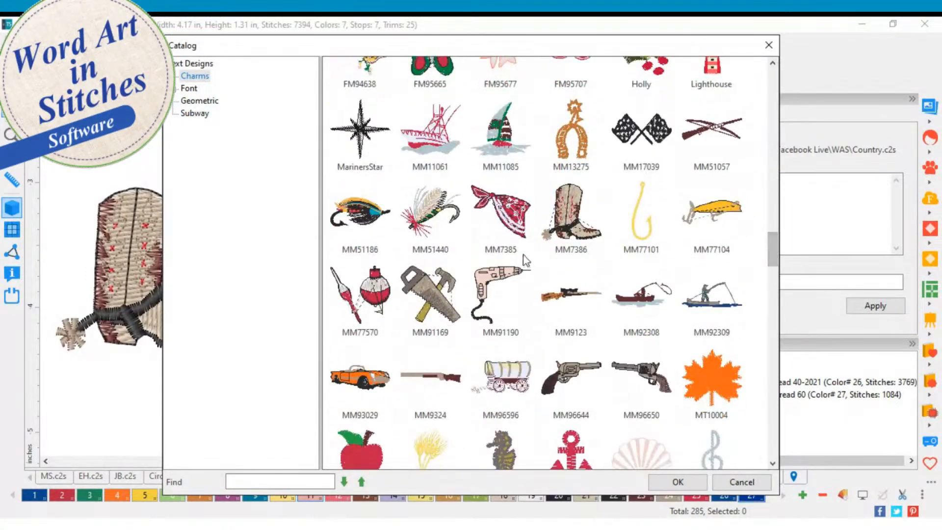
{"action": "left_click", "coordinate": [554, 234]}
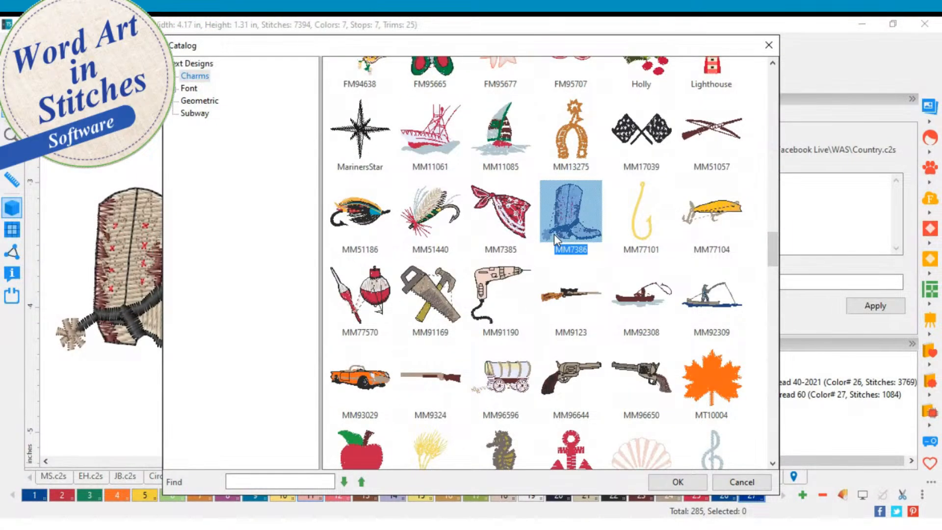
{"action": "left_click", "coordinate": [586, 164]}
{"action": "left_click", "coordinate": [502, 202]}
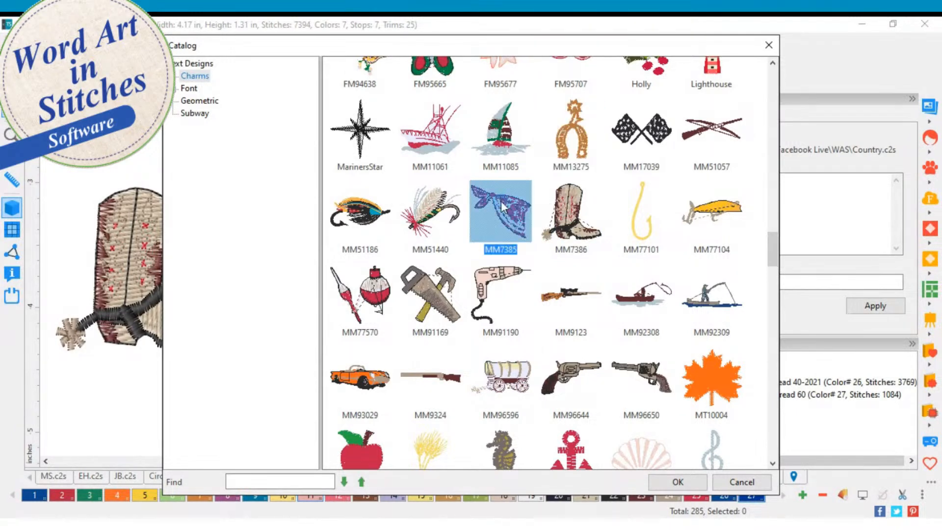
{"action": "left_click", "coordinate": [753, 484]}
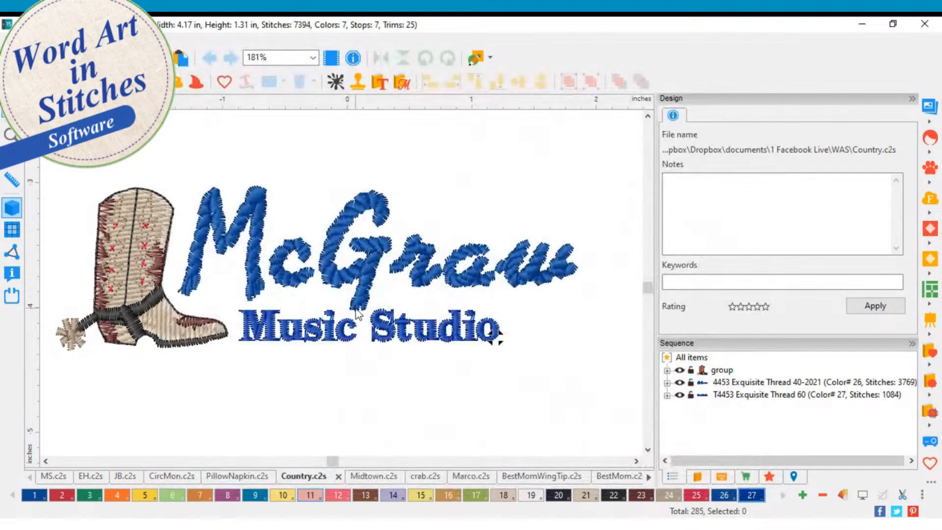
Step: In Midtown.c2s, resize the lightning bolt slightly smaller and reposition it across the first letters of MIDTOWN
{"action": "left_click", "coordinate": [374, 476]}
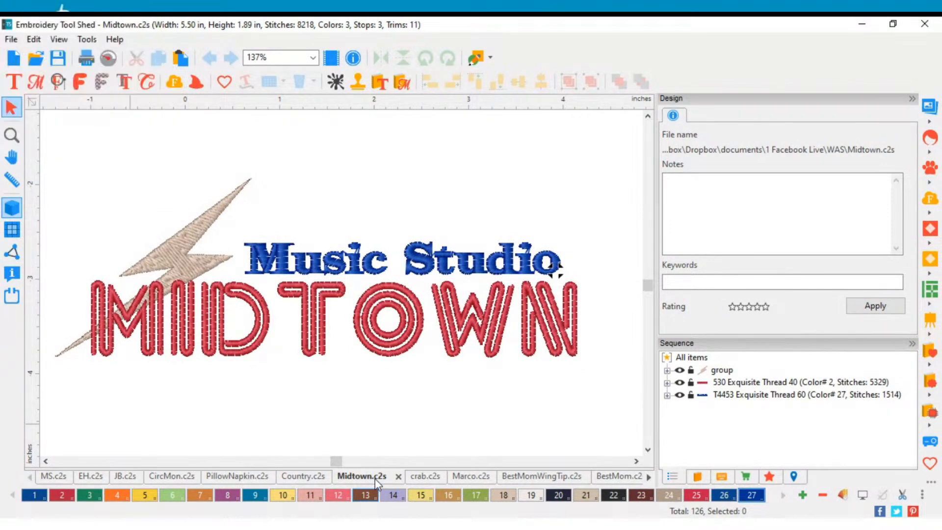
{"action": "left_click", "coordinate": [325, 352]}
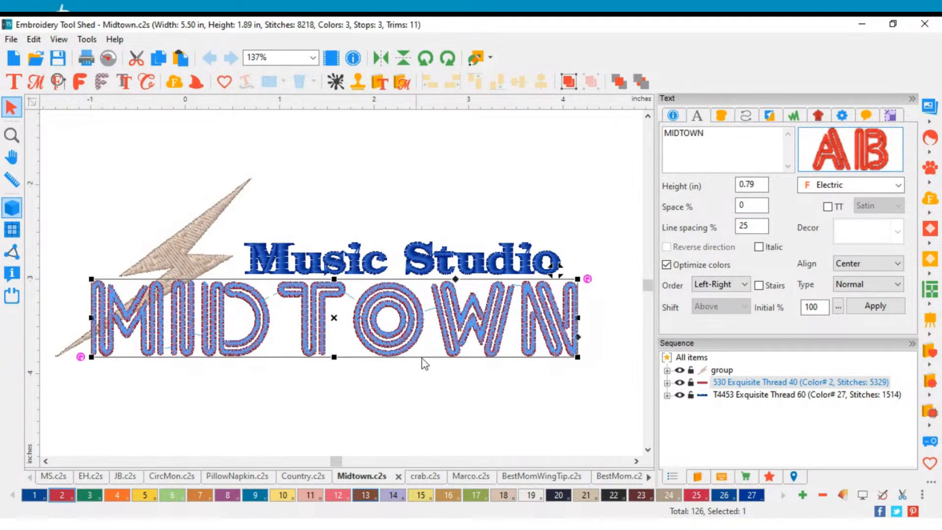
{"action": "left_click", "coordinate": [208, 244]}
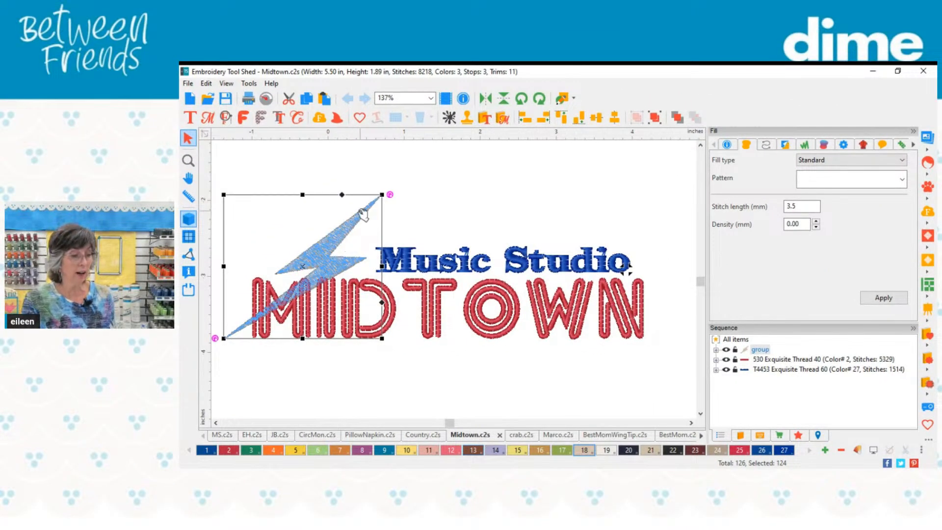
{"action": "left_click_drag", "start_coordinate": [381, 196], "coordinate": [331, 234]}
{"action": "left_click_drag", "start_coordinate": [299, 272], "coordinate": [344, 245]}
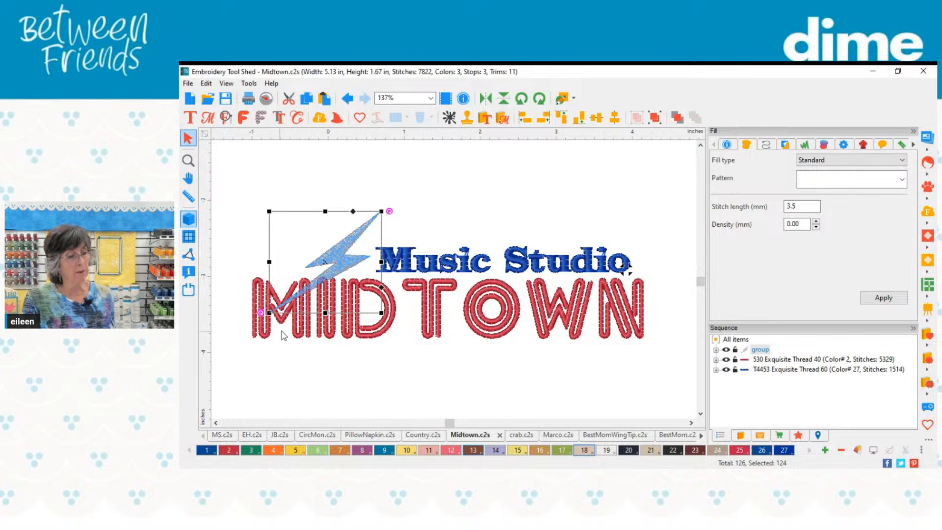
{"action": "left_click_drag", "start_coordinate": [269, 313], "coordinate": [247, 349]}
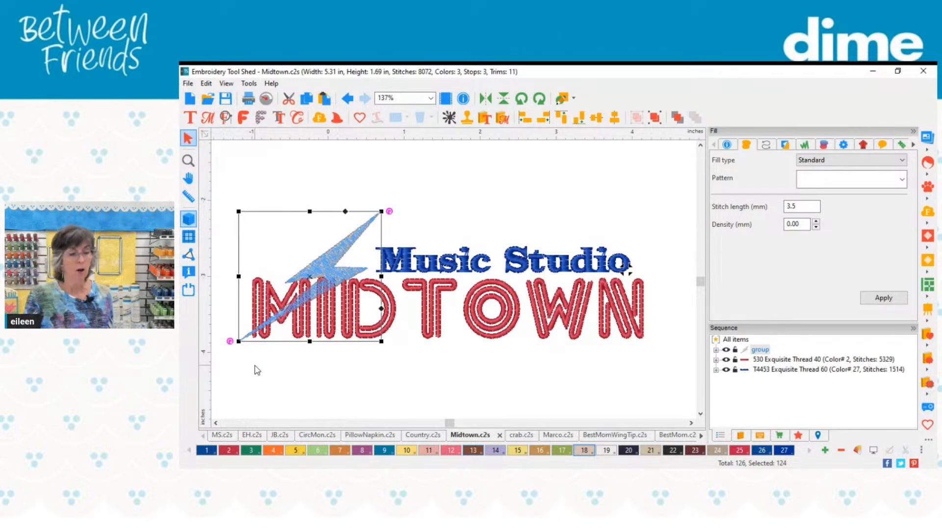
{"action": "left_click", "coordinate": [326, 390]}
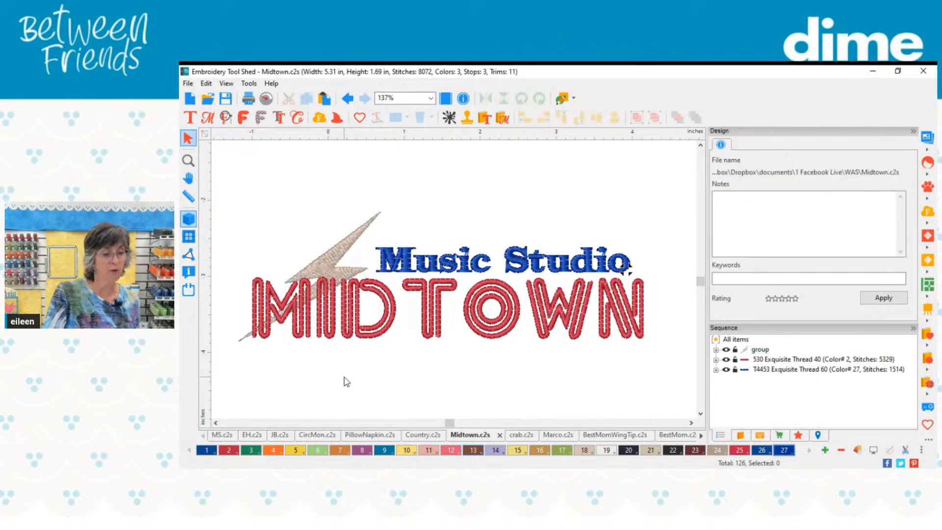
Step: Bring the lightning bolt to the front of the stitching order so it overlaps the MIDTOWN lettering
{"action": "left_click", "coordinate": [358, 241]}
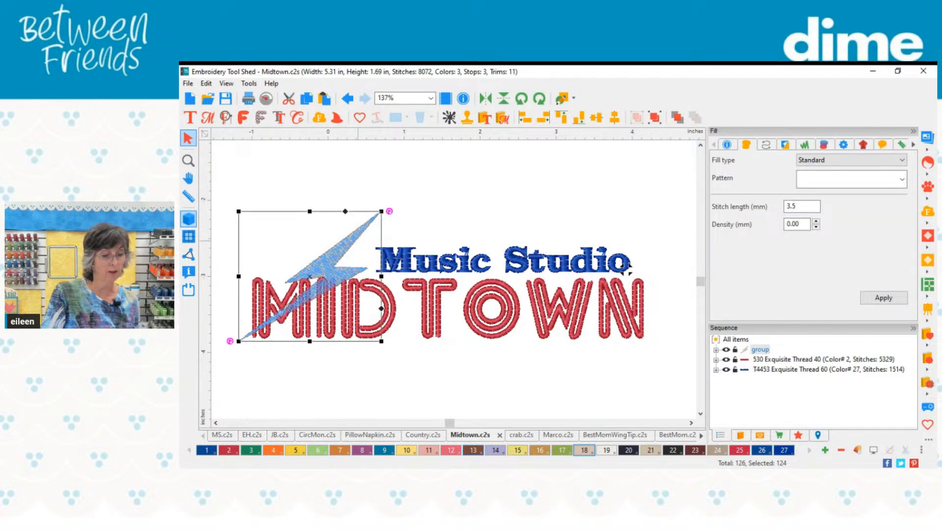
{"action": "mouse_move", "coordinate": [410, 430]}
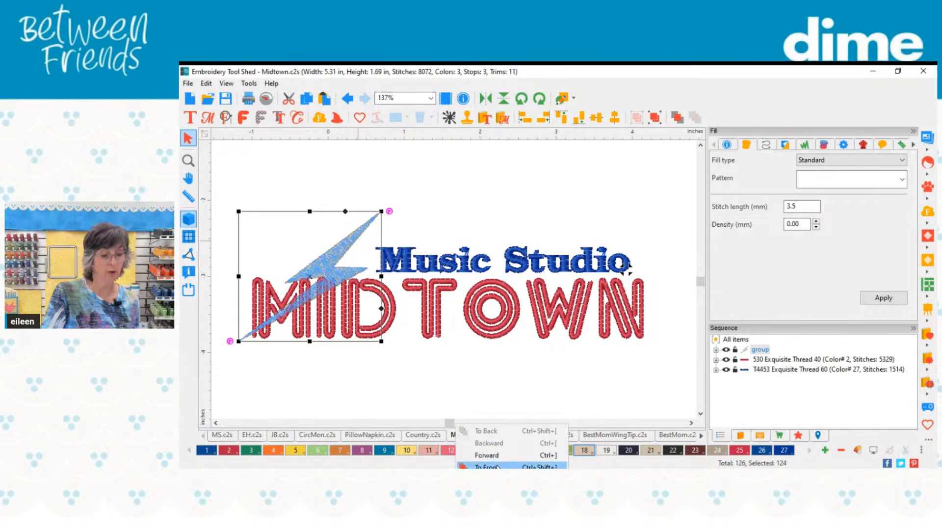
{"action": "left_click", "coordinate": [485, 467]}
{"action": "left_click", "coordinate": [434, 397]}
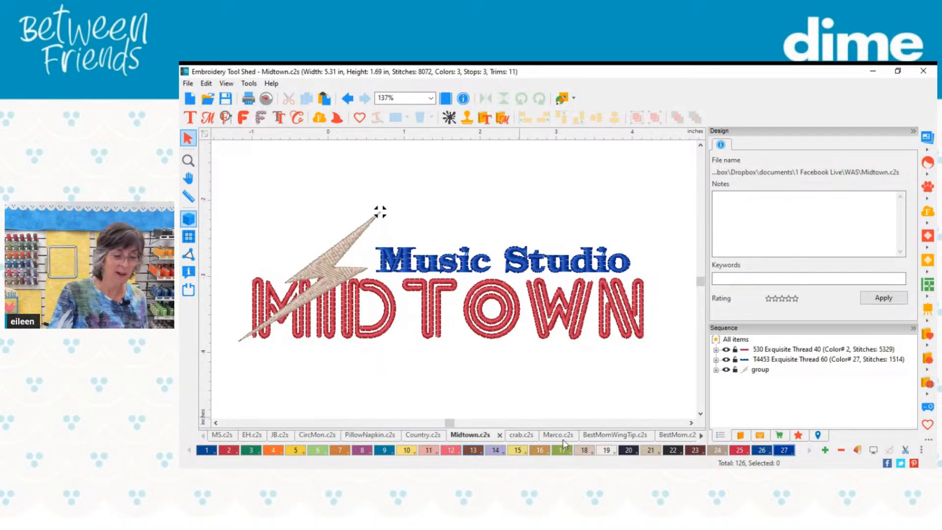
Step: Show the crab.c2s design and look through the Geometric text designs, closing the catalog without inserting any
{"action": "left_click", "coordinate": [522, 435]}
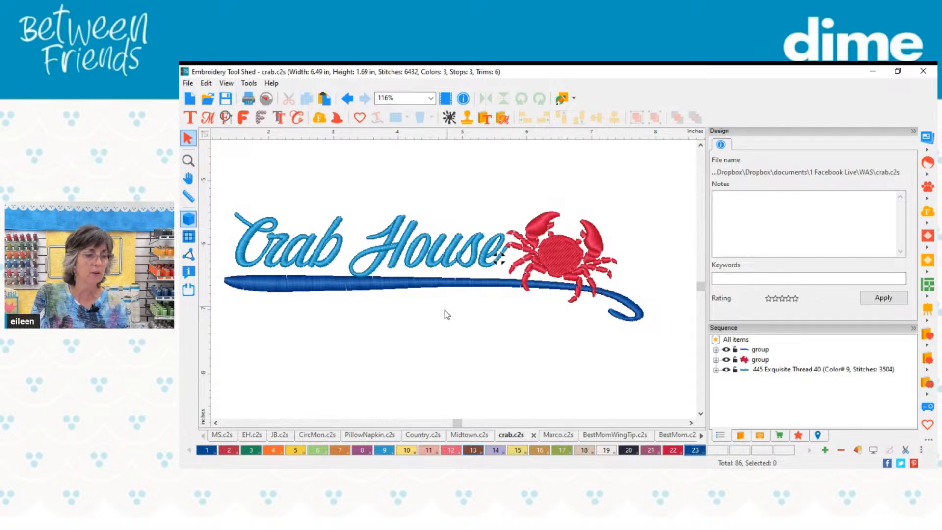
{"action": "left_click", "coordinate": [492, 121]}
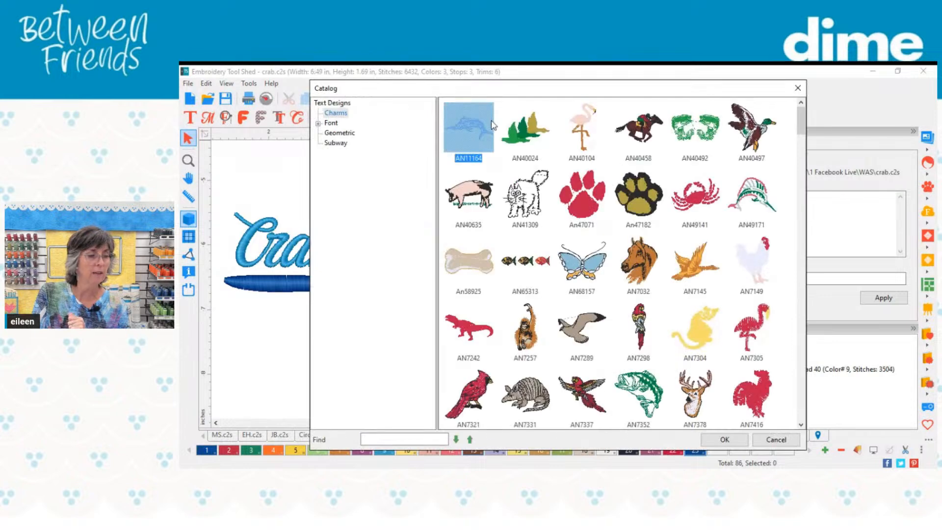
{"action": "left_click", "coordinate": [340, 133]}
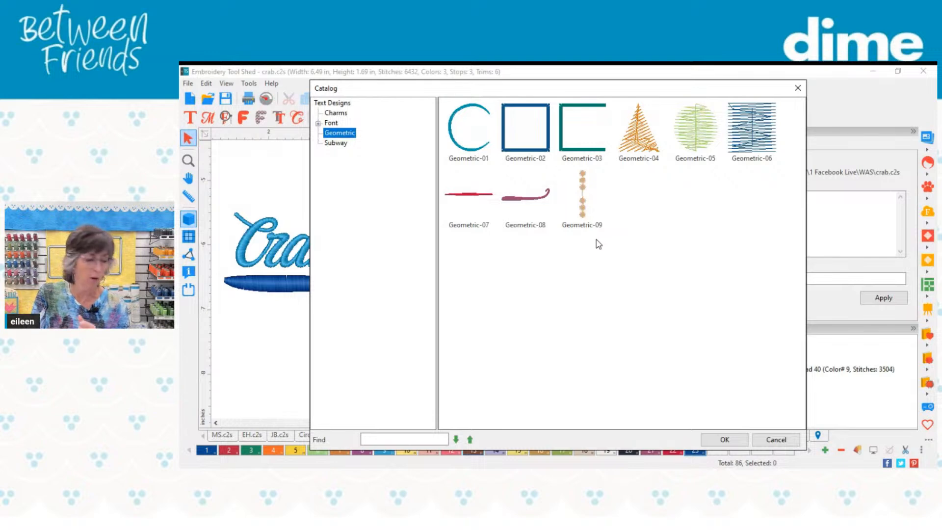
{"action": "left_click", "coordinate": [768, 439]}
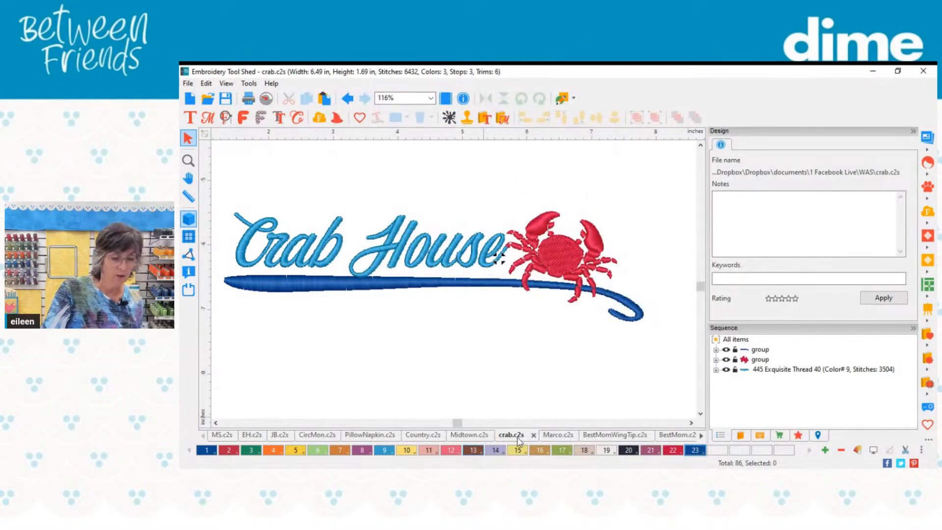
Step: Show the Marco.c2s flamingo design, and inspect the font of the uppercase MOM text in BestMomWingTip.c2s
{"action": "left_click", "coordinate": [557, 440]}
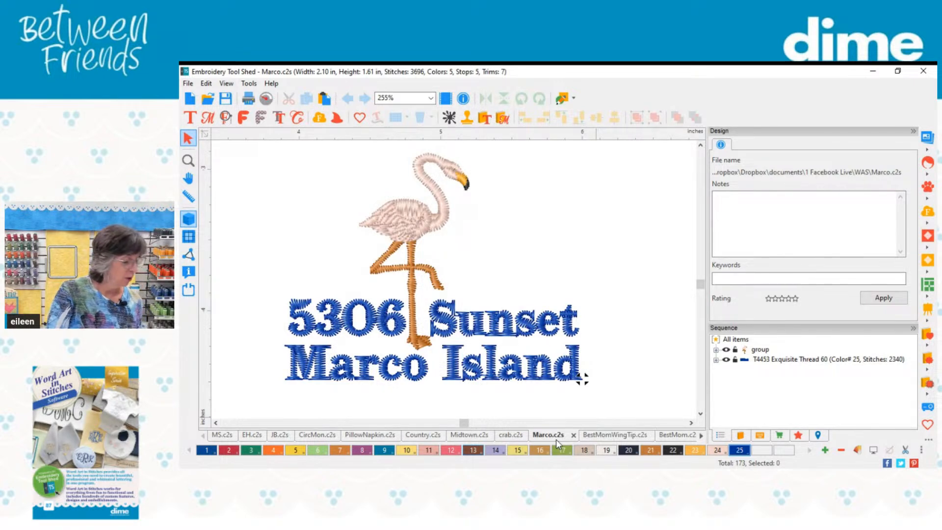
{"action": "left_click", "coordinate": [620, 435]}
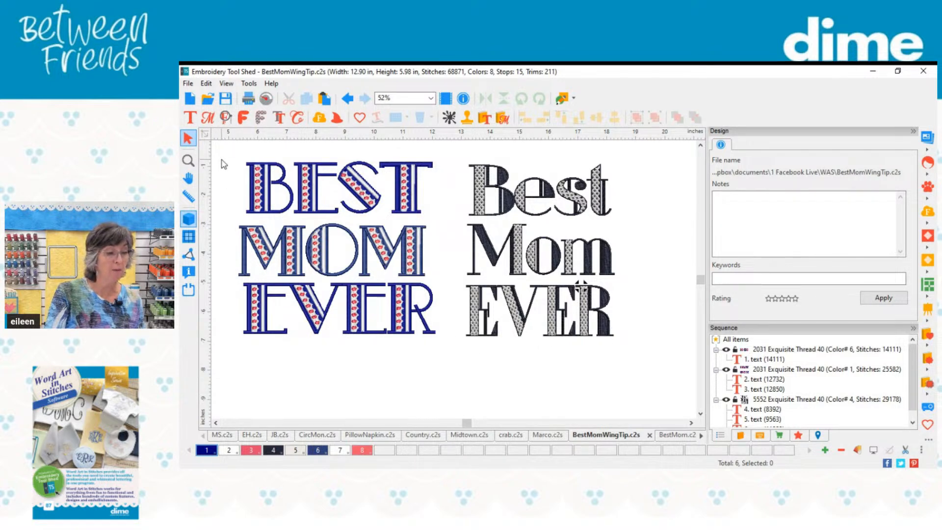
{"action": "scroll", "coordinate": [228, 175], "scroll_direction": "up", "scroll_amount": 3}
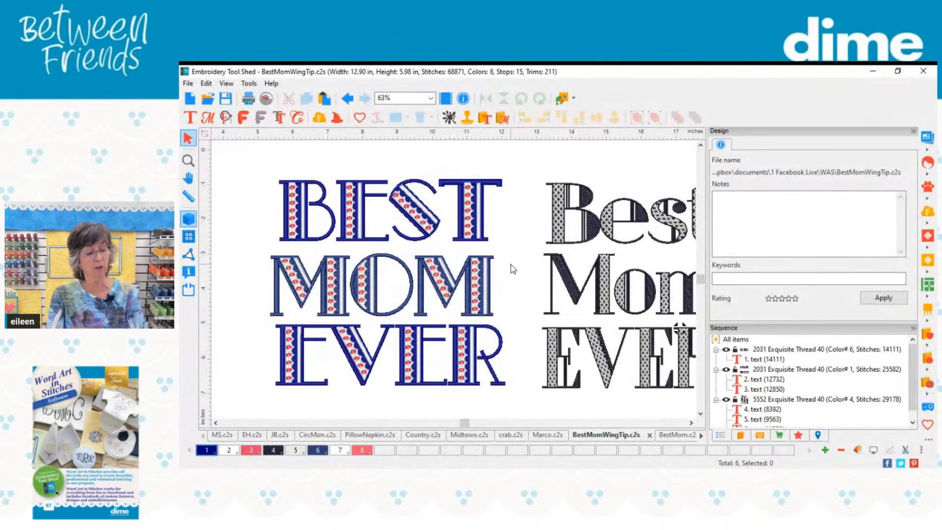
{"action": "left_click", "coordinate": [328, 273]}
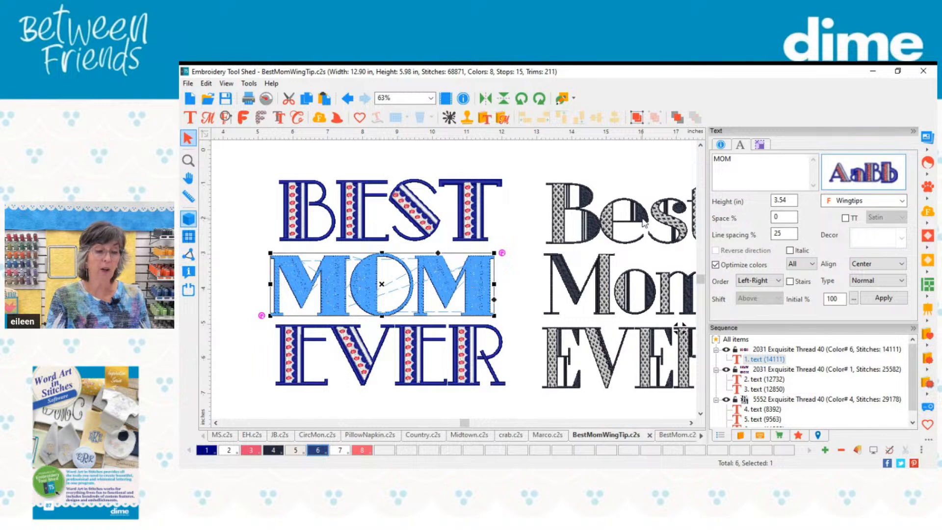
Step: Inspect the stitching and font of the mixed-case Mom text, and switch to the BestMom.c2s design
{"action": "left_click", "coordinate": [691, 423]}
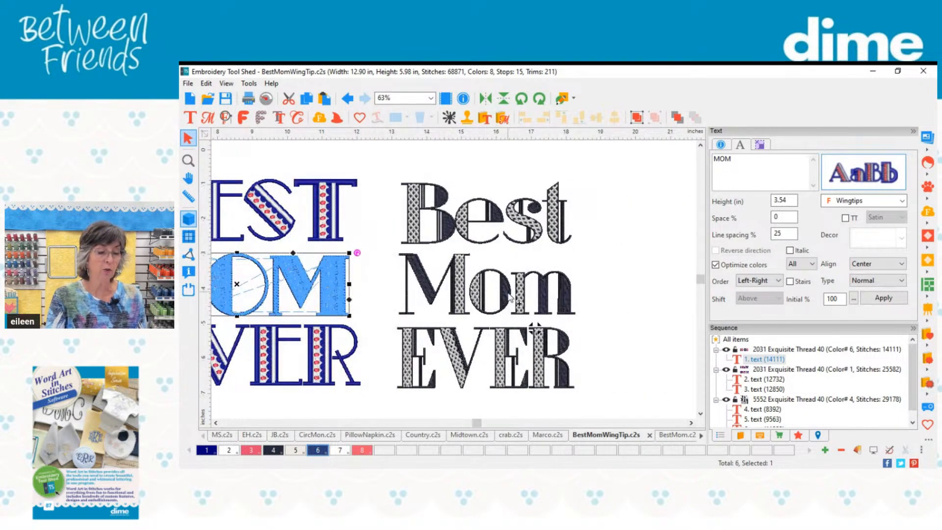
{"action": "scroll", "coordinate": [511, 293], "scroll_direction": "up", "scroll_amount": 1}
{"action": "scroll", "coordinate": [510, 294], "scroll_direction": "up", "scroll_amount": 3}
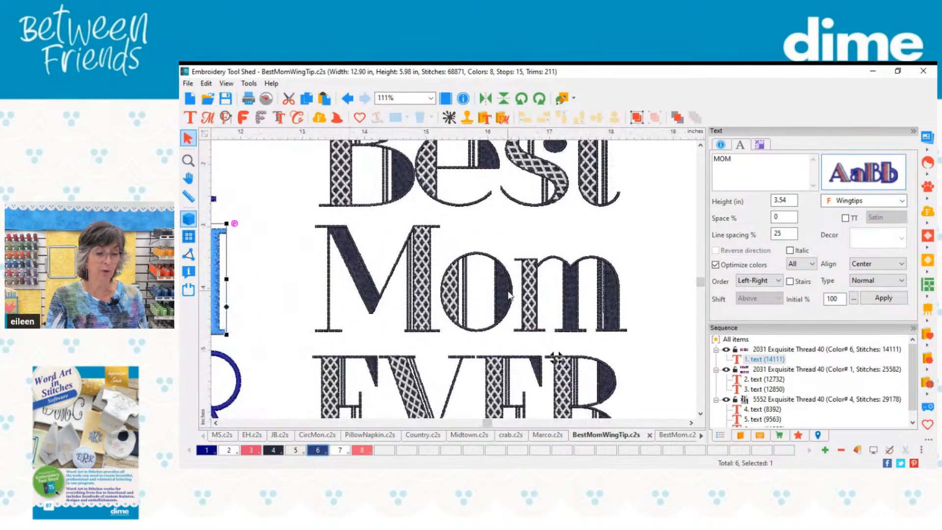
{"action": "left_click", "coordinate": [541, 295]}
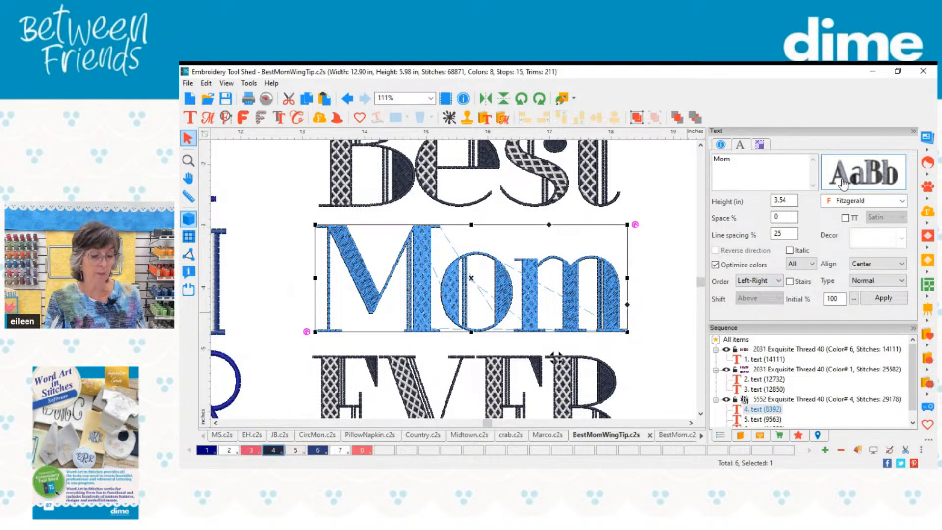
{"action": "scroll", "coordinate": [663, 255], "scroll_direction": "down", "scroll_amount": 2}
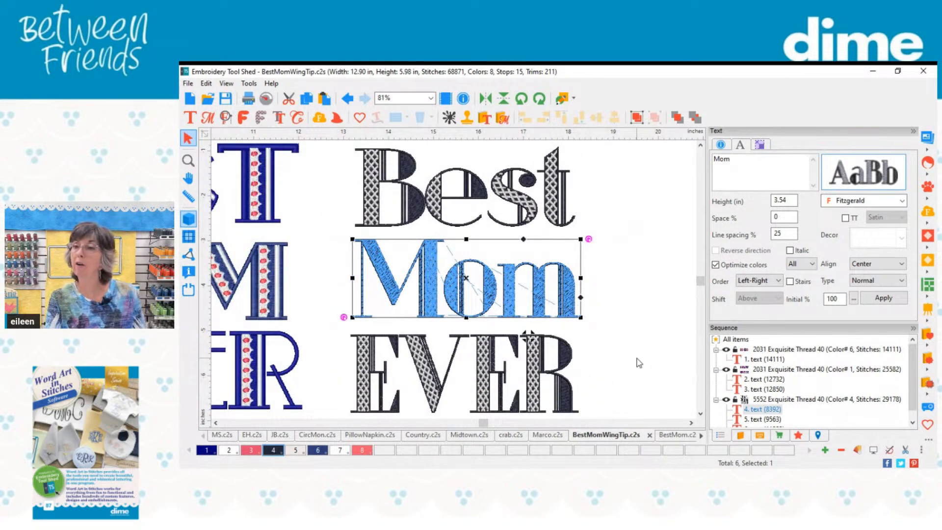
{"action": "left_click", "coordinate": [677, 435]}
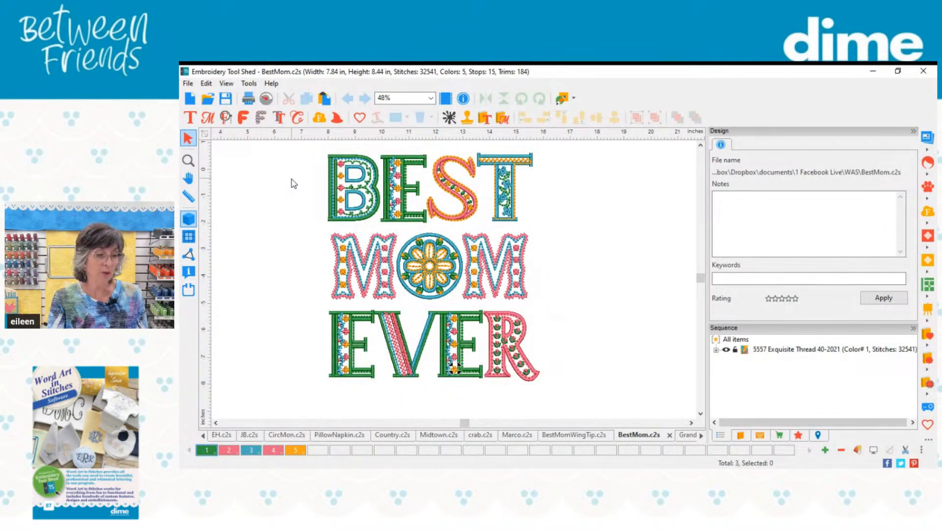
Step: Inspect the font of the MOM text in BestMom.c2s, and examine the decorative stitching of the BEST, MOM and EVER lettering
{"action": "scroll", "coordinate": [308, 169], "scroll_direction": "up", "scroll_amount": 4}
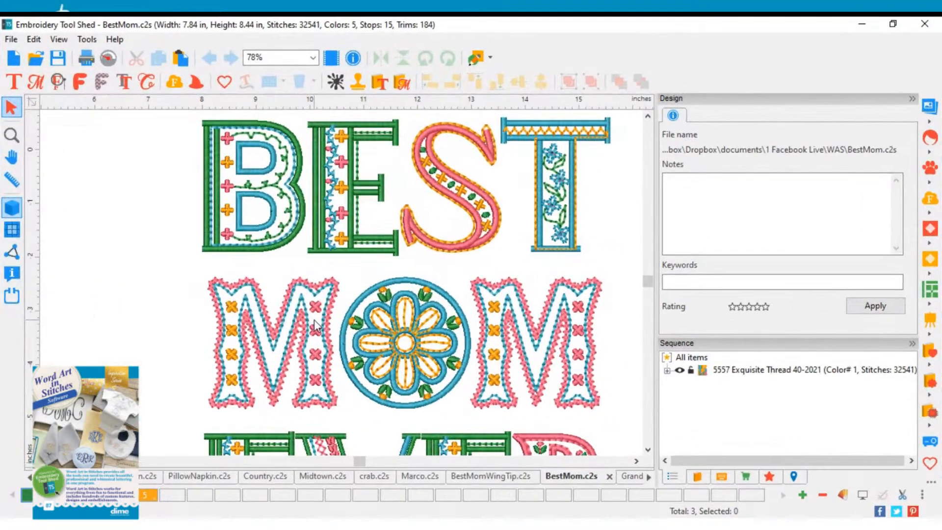
{"action": "left_click", "coordinate": [431, 314]}
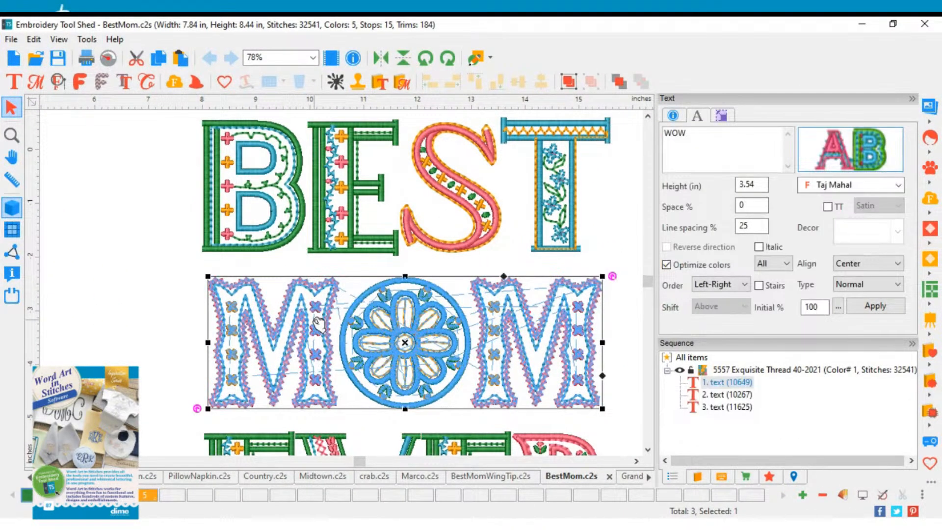
{"action": "left_click", "coordinate": [185, 324]}
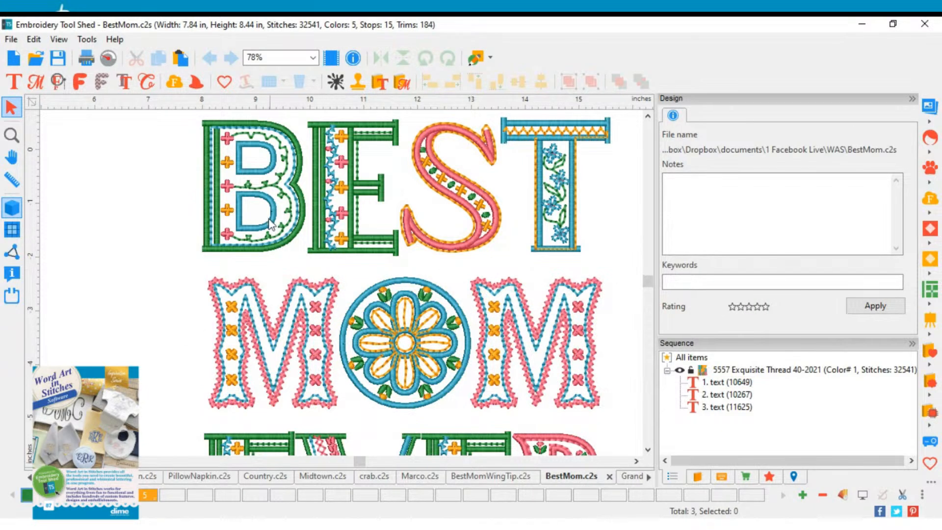
{"action": "scroll", "coordinate": [405, 303], "scroll_direction": "down", "scroll_amount": 1}
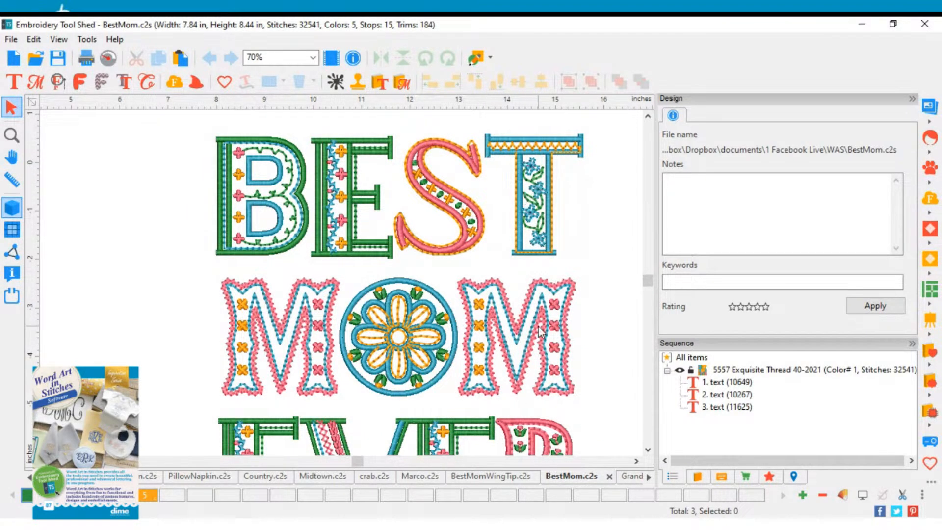
{"action": "left_click", "coordinate": [648, 450]}
{"action": "left_click", "coordinate": [647, 449]}
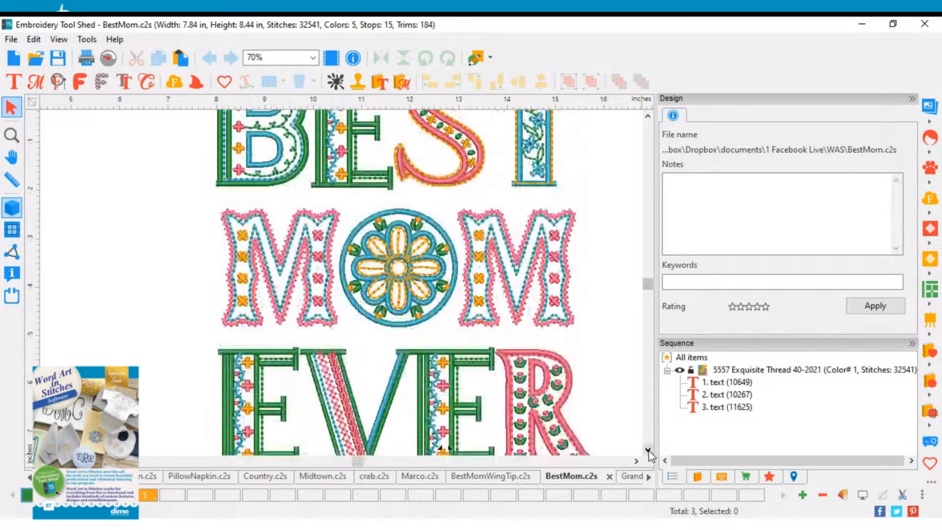
{"action": "left_click", "coordinate": [648, 450]}
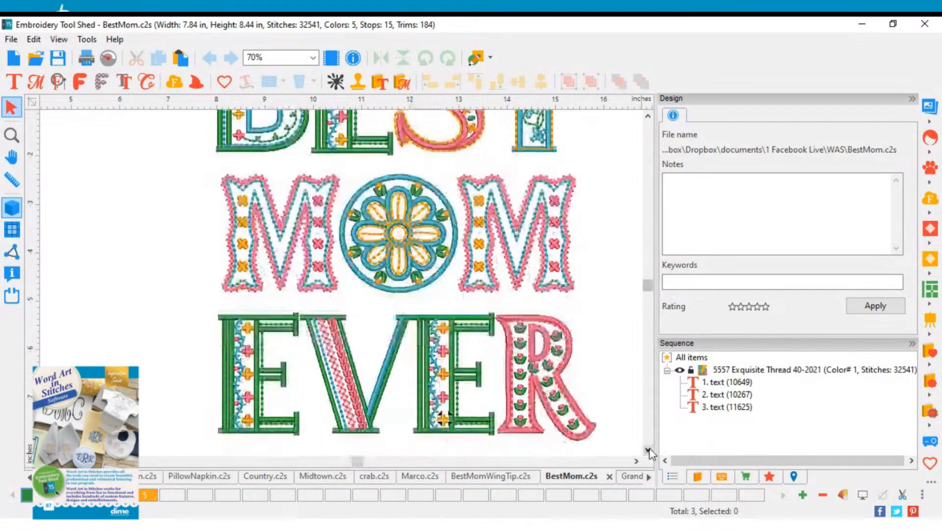
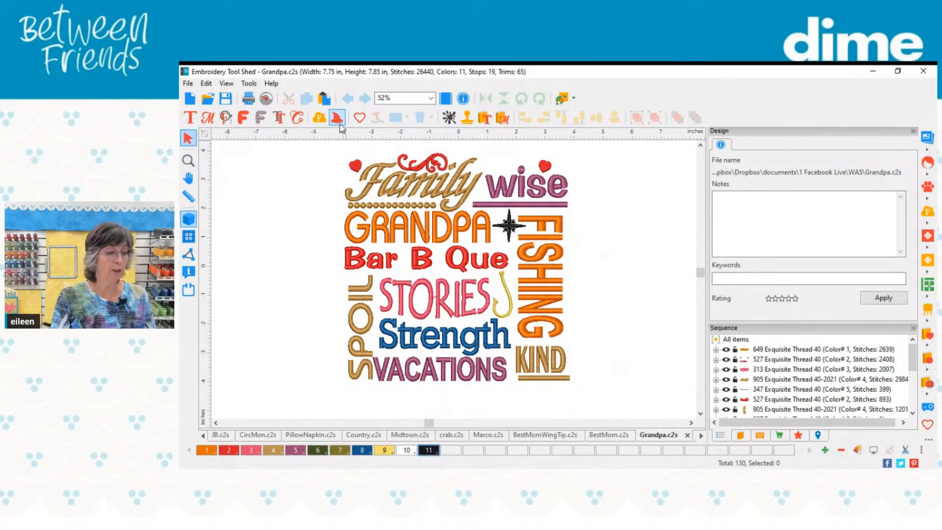
Step: Browse the Crayon, Space and Victoria font designs in the text designs catalog
{"action": "left_click", "coordinate": [484, 118]}
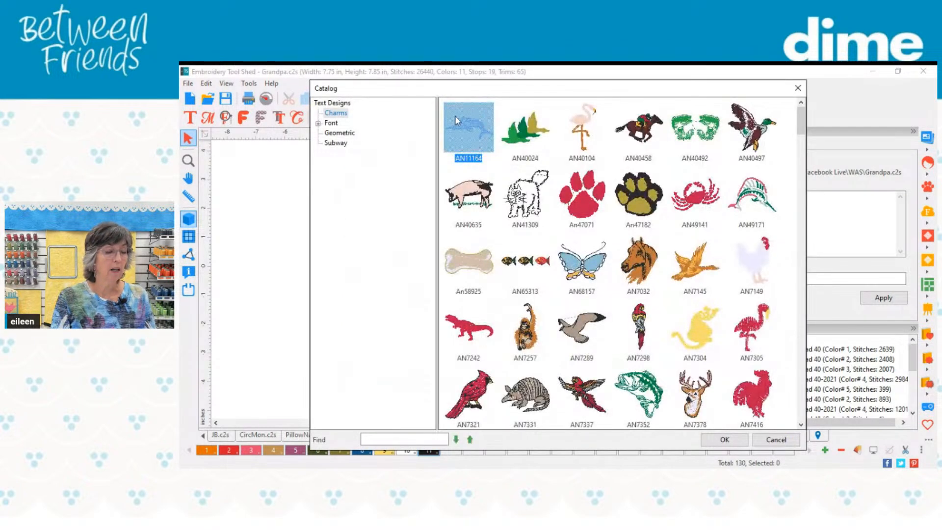
{"action": "left_click", "coordinate": [319, 124]}
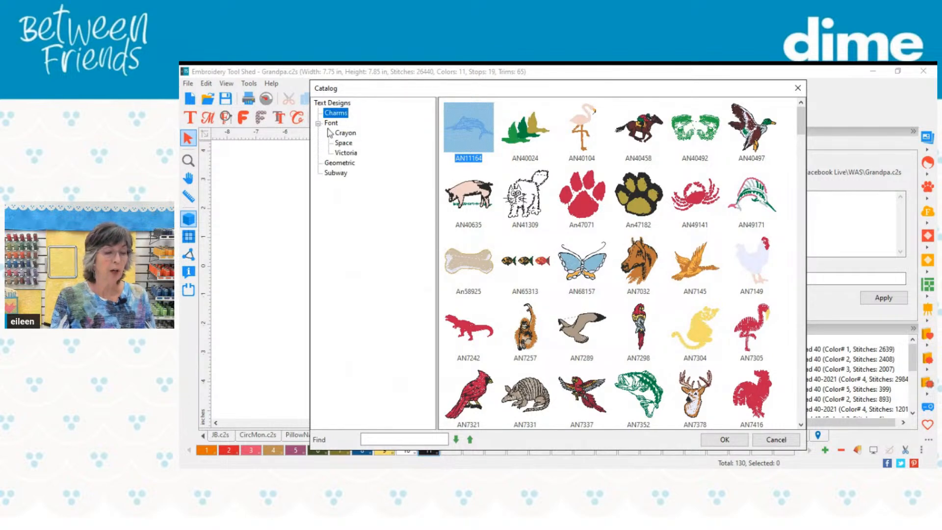
{"action": "left_click", "coordinate": [345, 132]}
{"action": "left_click", "coordinate": [343, 143]}
{"action": "left_click", "coordinate": [348, 154]}
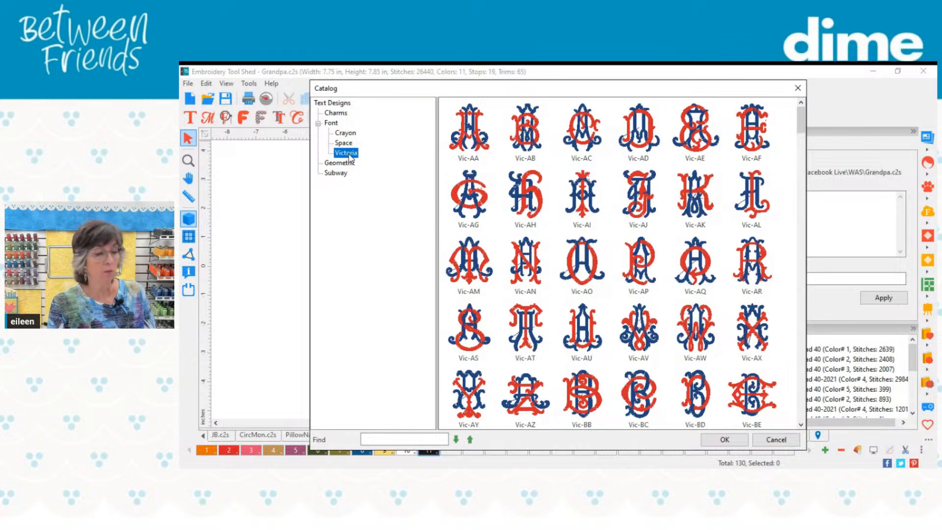
{"action": "left_click", "coordinate": [345, 132]}
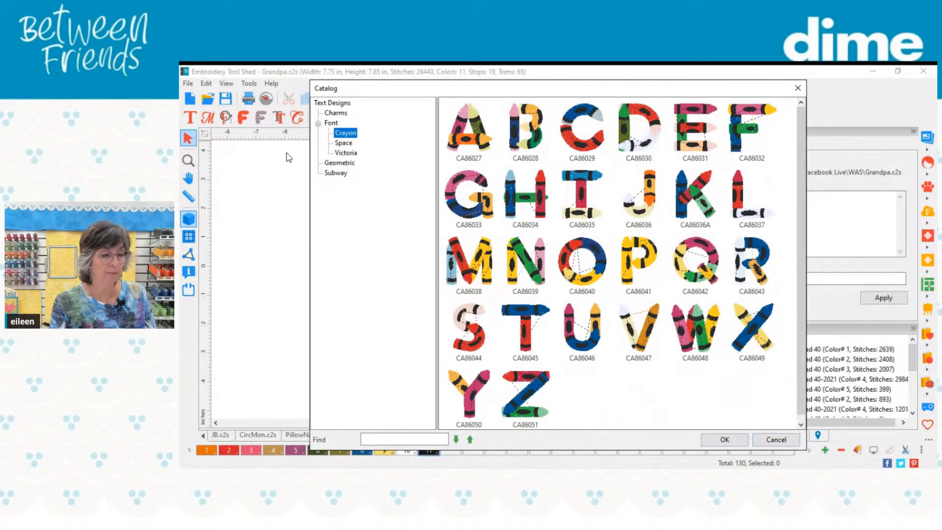
Step: Insert the crayon letter T (CA86045) and place it in the empty area beside the FISHING lettering
{"action": "left_click", "coordinate": [528, 309]}
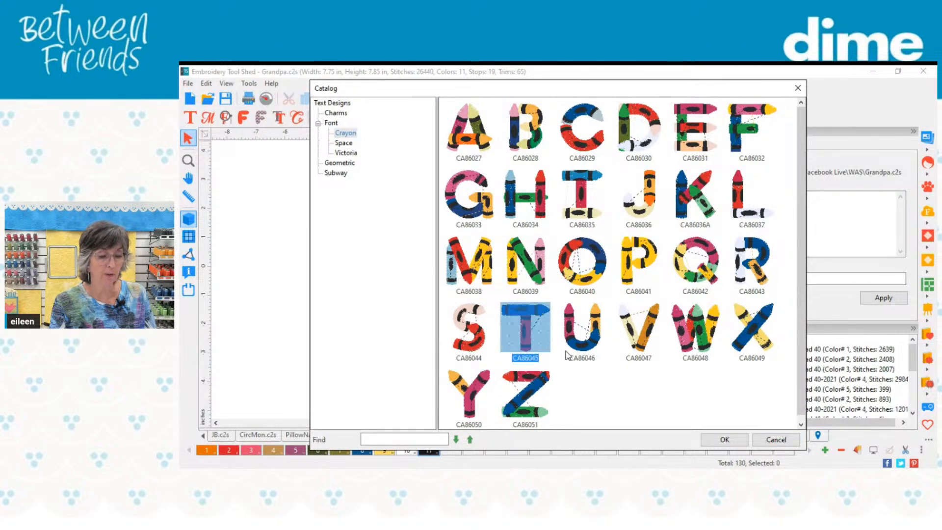
{"action": "left_click", "coordinate": [731, 440]}
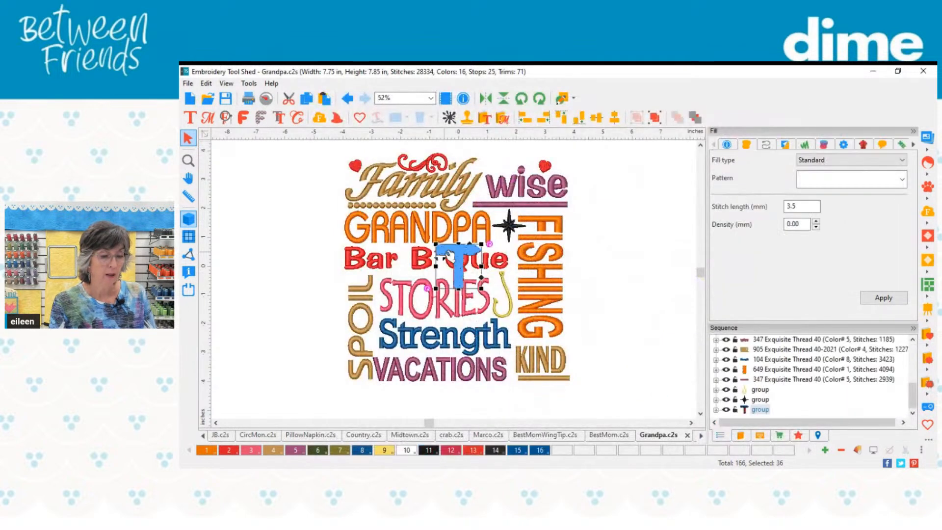
{"action": "left_click_drag", "start_coordinate": [456, 254], "coordinate": [637, 248]}
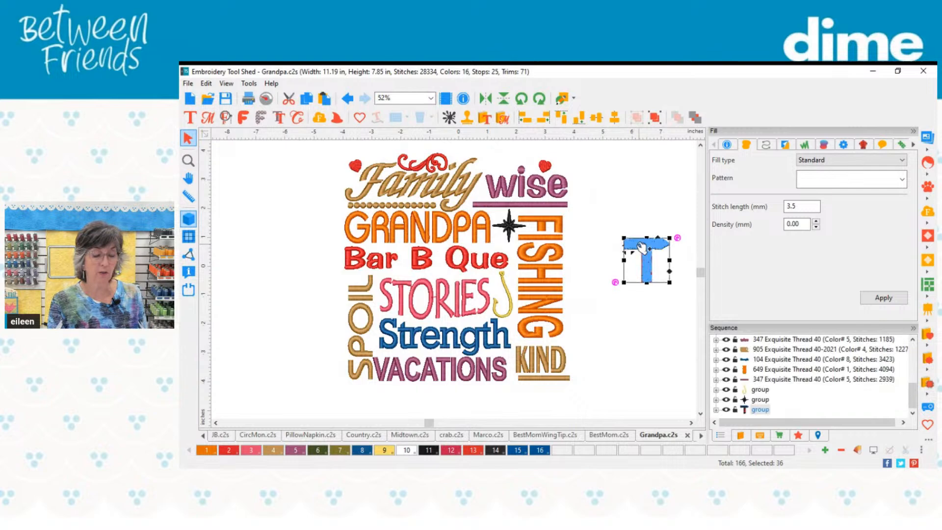
{"action": "scroll", "coordinate": [663, 251], "scroll_direction": "up", "scroll_amount": 4}
{"action": "scroll", "coordinate": [663, 251], "scroll_direction": "up", "scroll_amount": 3}
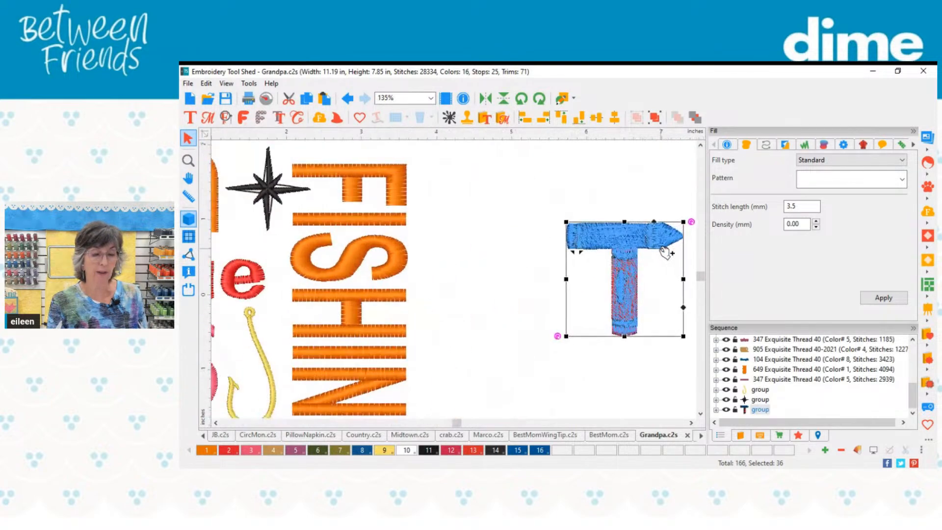
Step: Ungroup the crayon letter T into its separate stitch objects
{"action": "left_click", "coordinate": [497, 253]}
{"action": "left_click", "coordinate": [618, 249]}
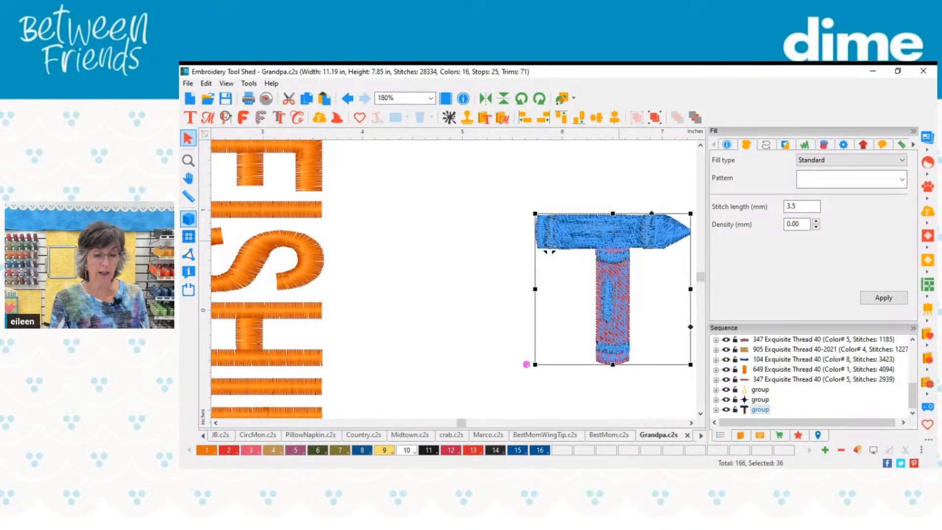
{"action": "key", "text": "ctrl+u"}
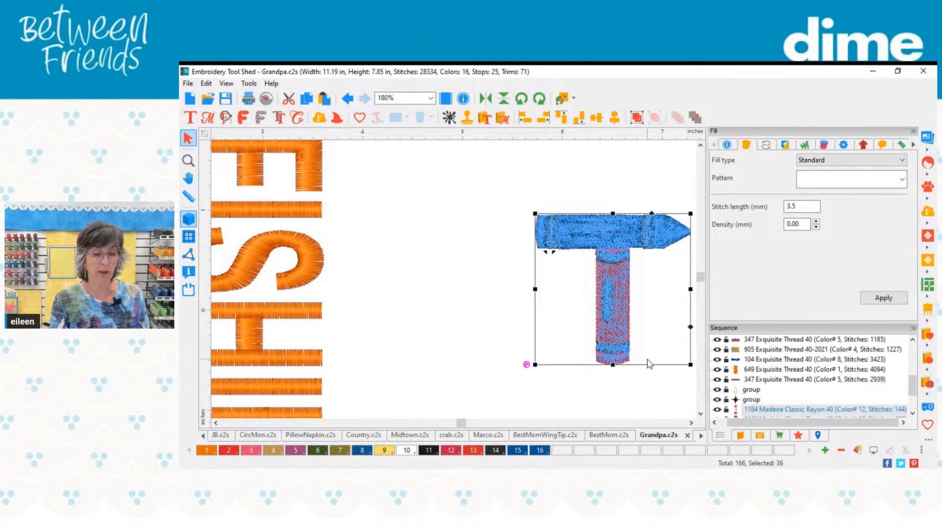
{"action": "left_click", "coordinate": [666, 395]}
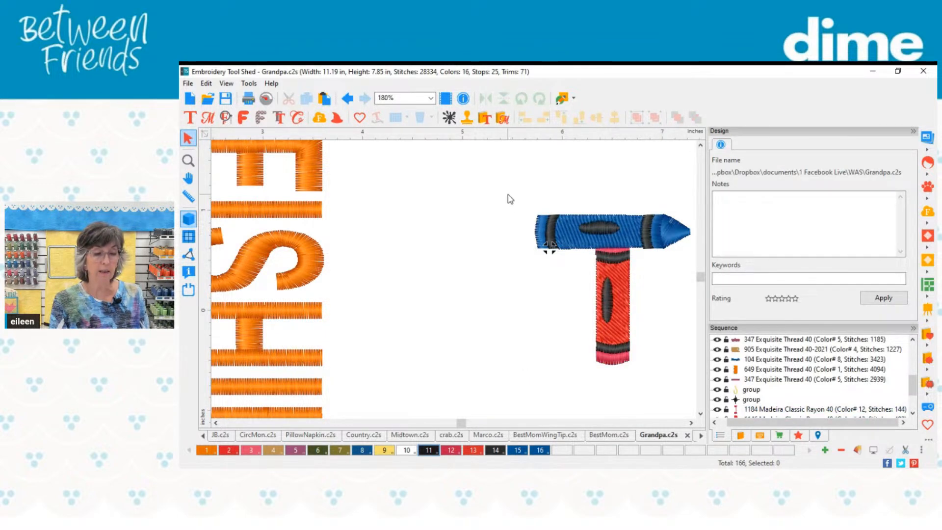
Step: Try to move the blue crayon up and away from the red one, and undo both moves
{"action": "left_click_drag", "start_coordinate": [509, 199], "coordinate": [698, 266]}
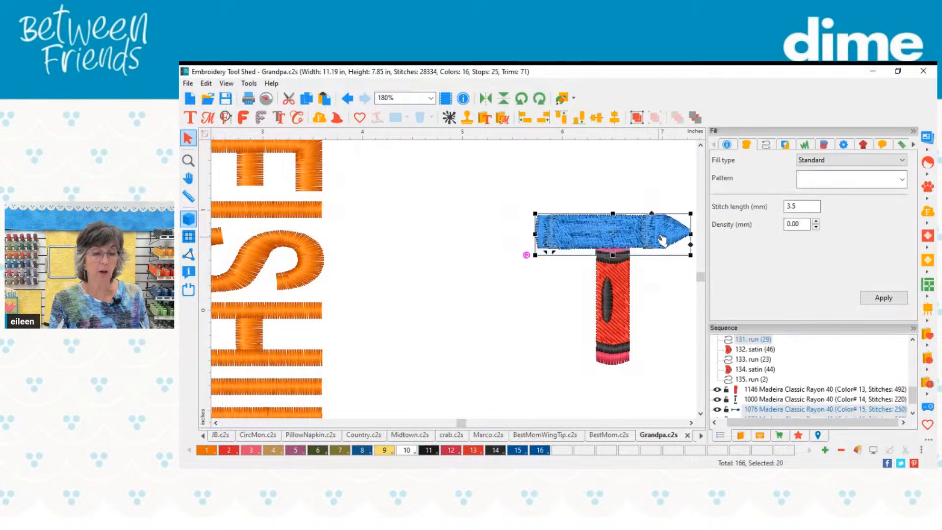
{"action": "left_click_drag", "start_coordinate": [662, 240], "coordinate": [626, 222]}
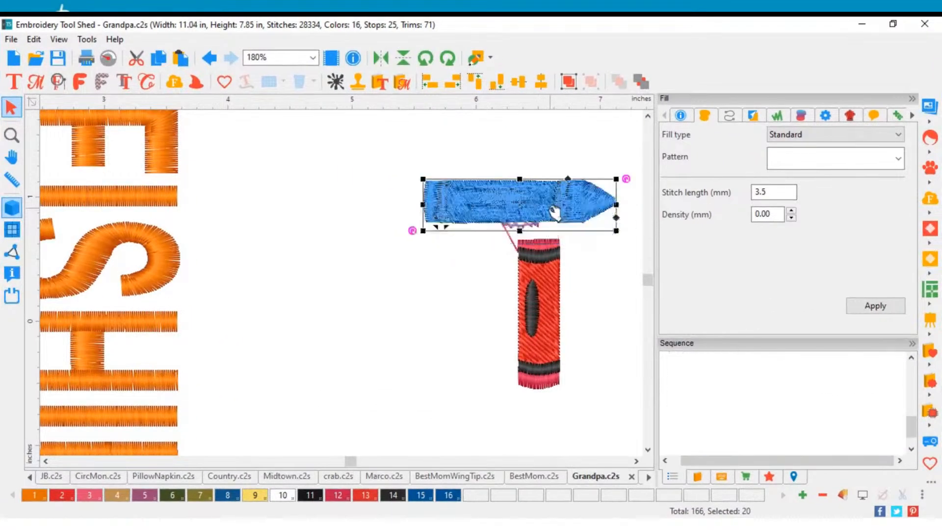
{"action": "left_click_drag", "start_coordinate": [554, 212], "coordinate": [545, 203]}
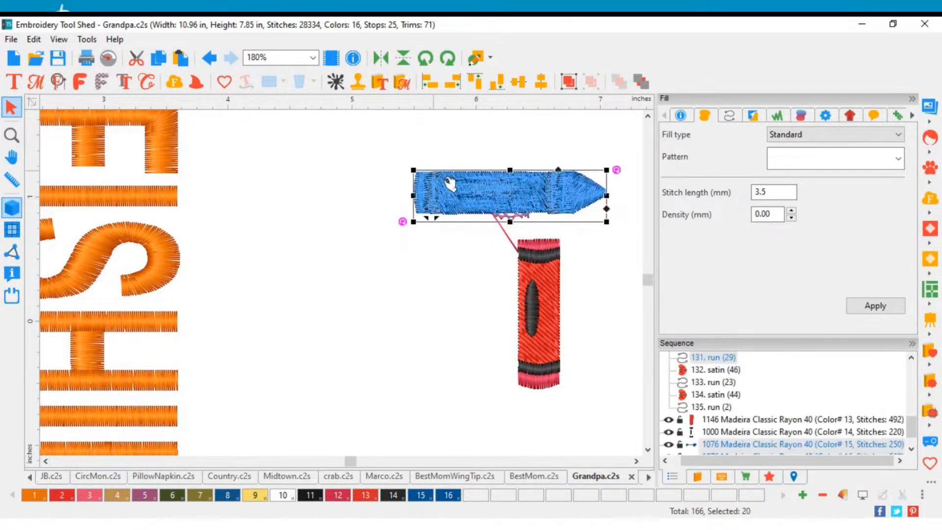
{"action": "left_click", "coordinate": [210, 59]}
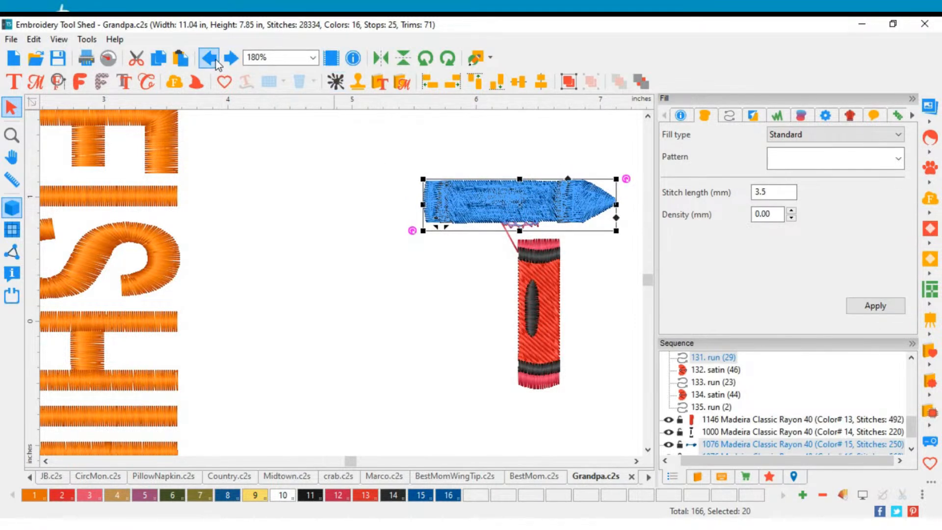
{"action": "left_click", "coordinate": [216, 61]}
{"action": "left_click", "coordinate": [431, 245]}
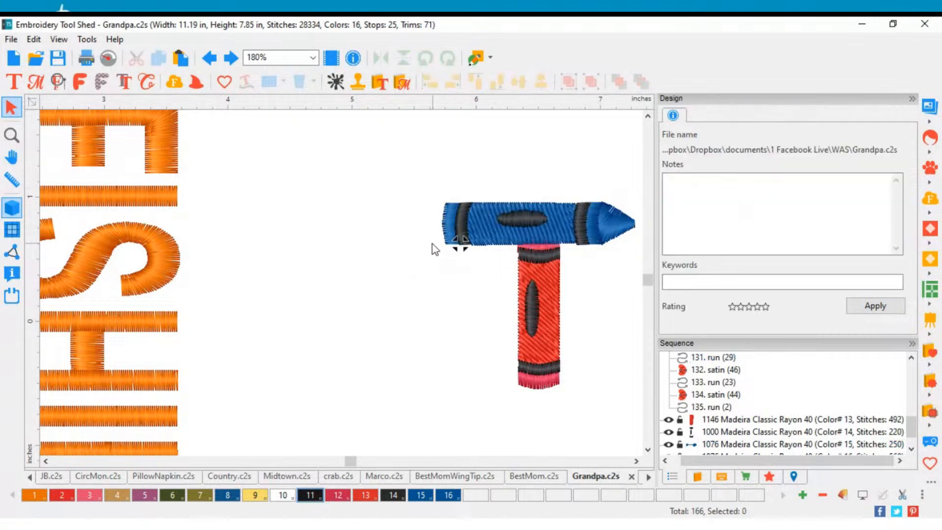
Step: Select the blue crayon's pieces without its two black bands, try to move them upward, and undo the move
{"action": "scroll", "coordinate": [467, 270], "scroll_direction": "up", "scroll_amount": 2}
{"action": "scroll", "coordinate": [569, 315], "scroll_direction": "down", "scroll_amount": 2}
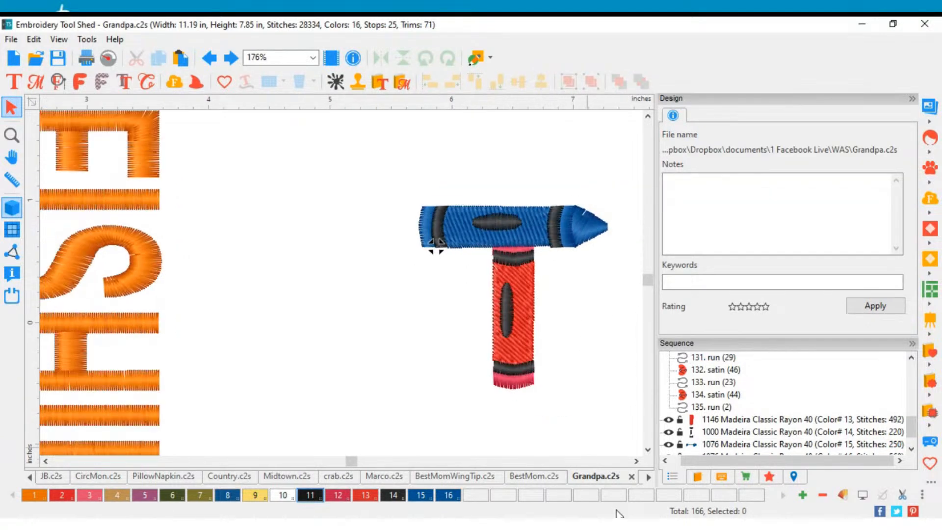
{"action": "left_click", "coordinate": [636, 461]}
{"action": "scroll", "coordinate": [304, 248], "scroll_direction": "up", "scroll_amount": 1}
{"action": "scroll", "coordinate": [304, 248], "scroll_direction": "up", "scroll_amount": 2}
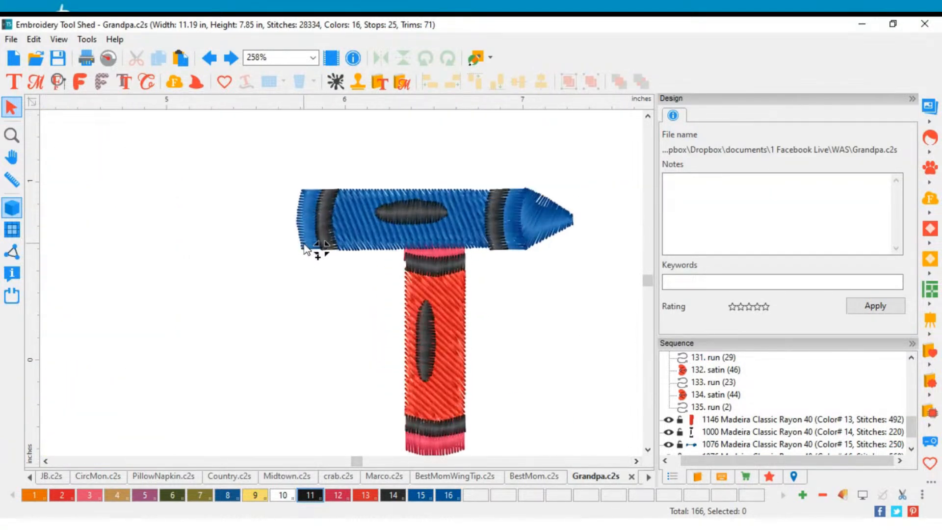
{"action": "scroll", "coordinate": [305, 248], "scroll_direction": "down", "scroll_amount": 1}
{"action": "left_click_drag", "start_coordinate": [277, 181], "coordinate": [556, 254]}
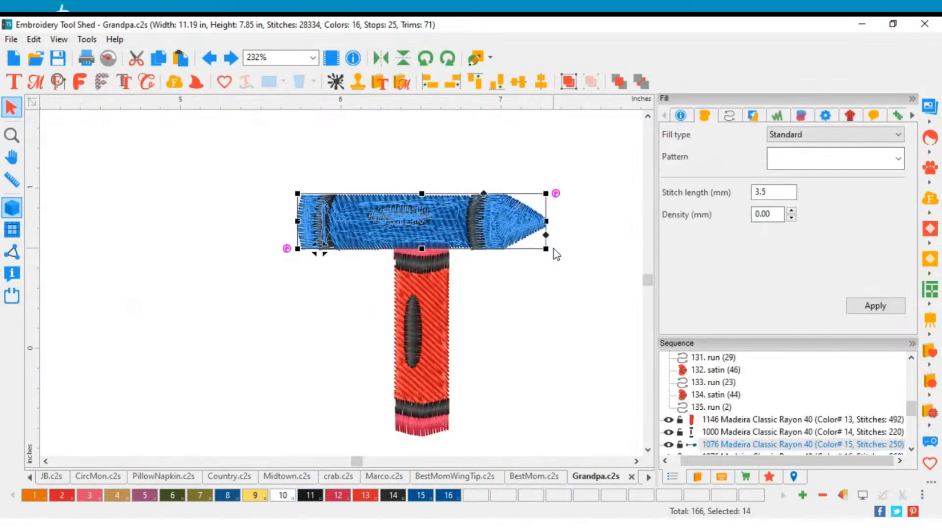
{"action": "left_click", "coordinate": [449, 240], "text": "ctrl"}
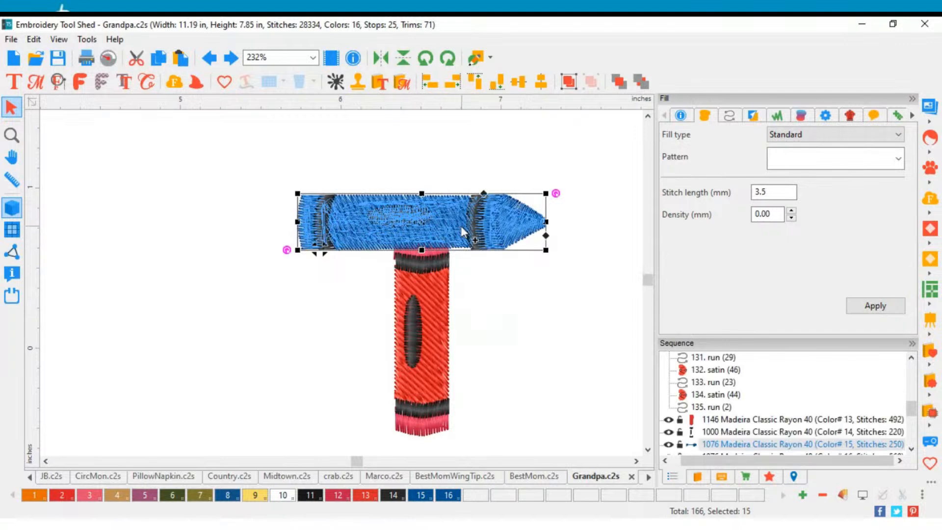
{"action": "scroll", "coordinate": [724, 418], "scroll_direction": "down", "scroll_amount": 1}
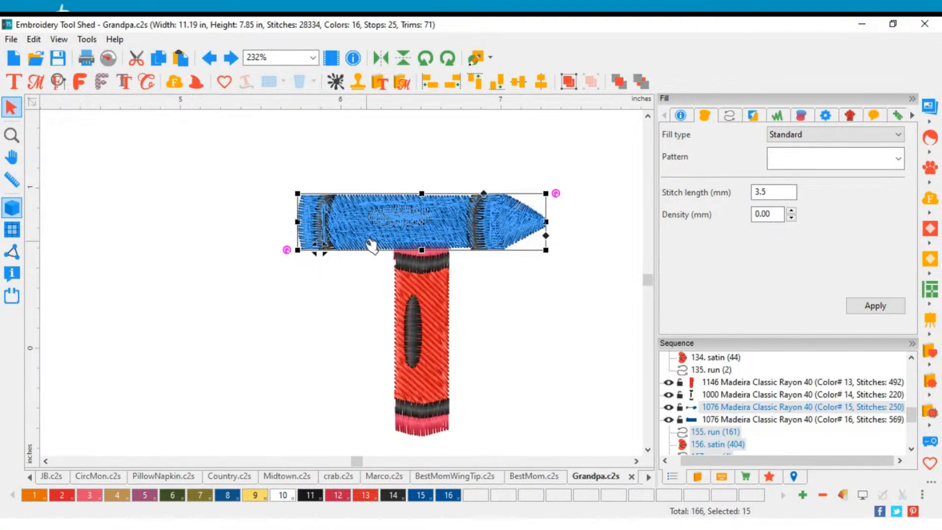
{"action": "scroll", "coordinate": [754, 427], "scroll_direction": "up", "scroll_amount": 1}
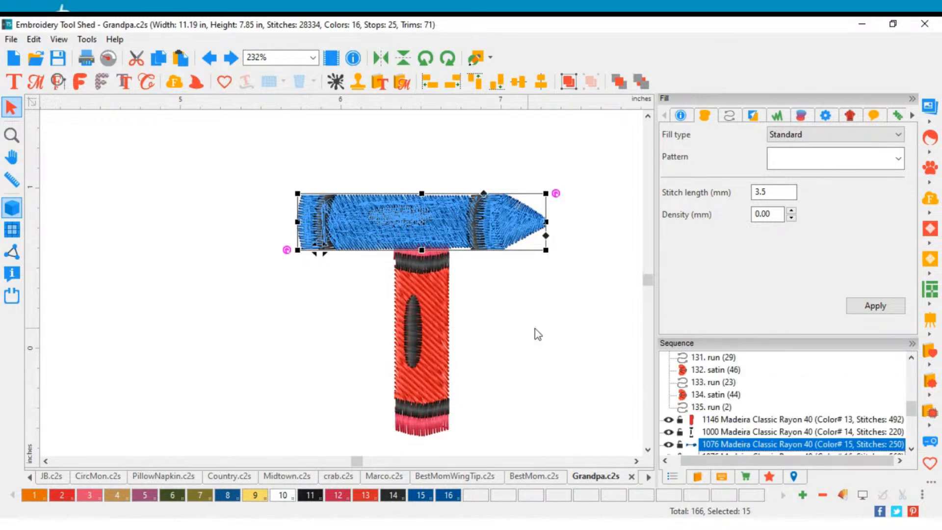
{"action": "left_click_drag", "start_coordinate": [444, 229], "coordinate": [433, 188]}
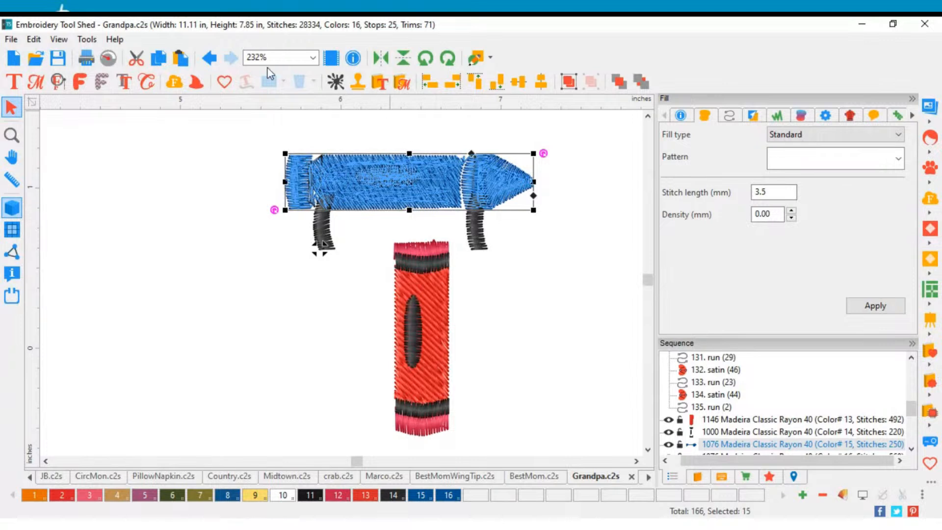
{"action": "left_click", "coordinate": [210, 58]}
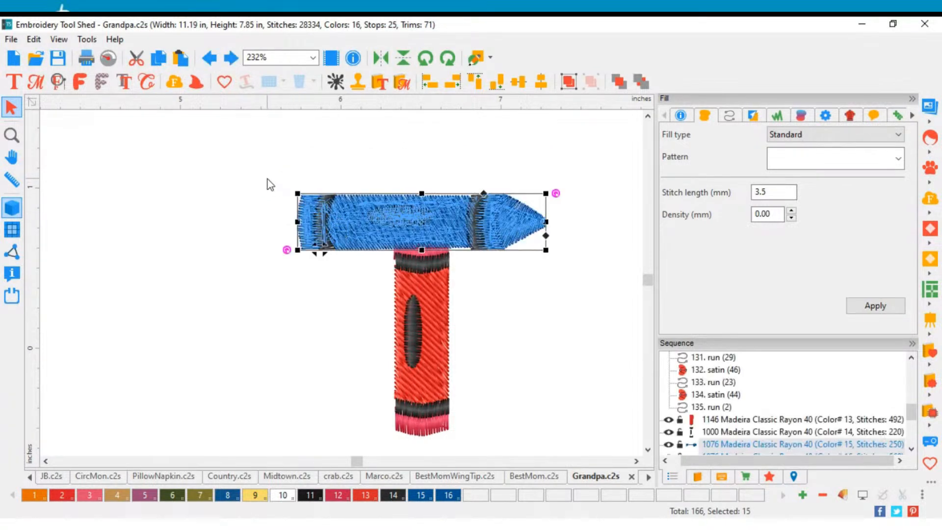
Step: Add the black end bands to the blue crayon selection, try to move the complete crayon above the red one, and undo it
{"action": "left_click_drag", "start_coordinate": [268, 179], "coordinate": [362, 269]}
{"action": "left_click_drag", "start_coordinate": [577, 271], "coordinate": [475, 177]}
{"action": "left_click", "coordinate": [543, 313]}
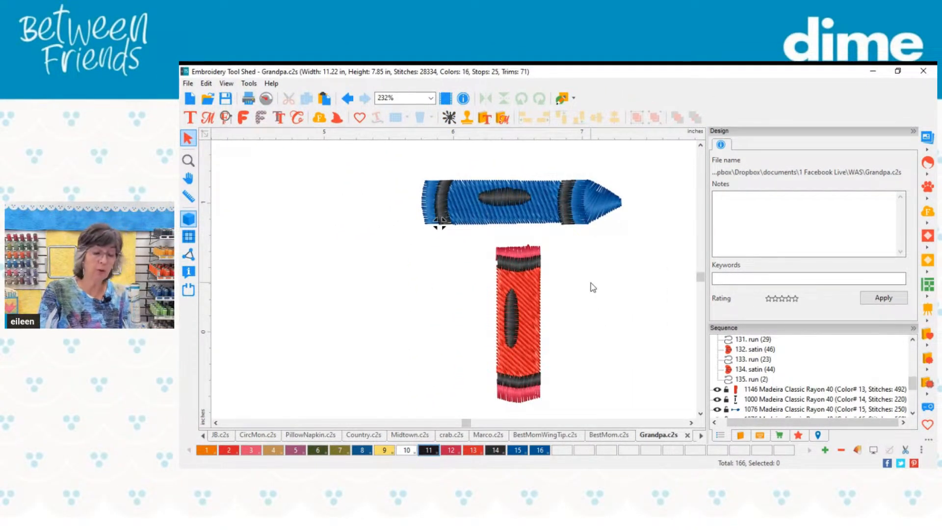
{"action": "left_click", "coordinate": [351, 101]}
{"action": "left_click", "coordinate": [352, 101]}
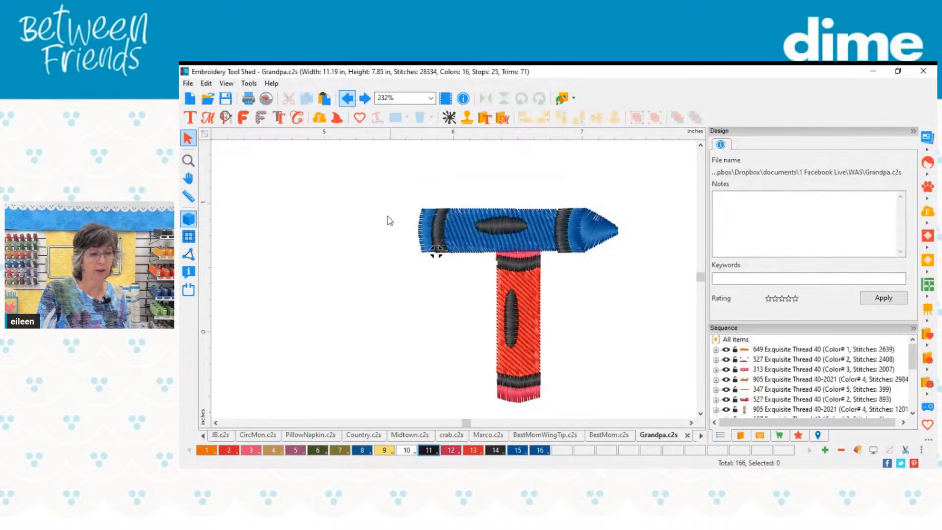
Step: Select all pieces of the crayon letter T and delete them
{"action": "scroll", "coordinate": [400, 276], "scroll_direction": "down", "scroll_amount": 2}
{"action": "left_click_drag", "start_coordinate": [393, 226], "coordinate": [577, 396]}
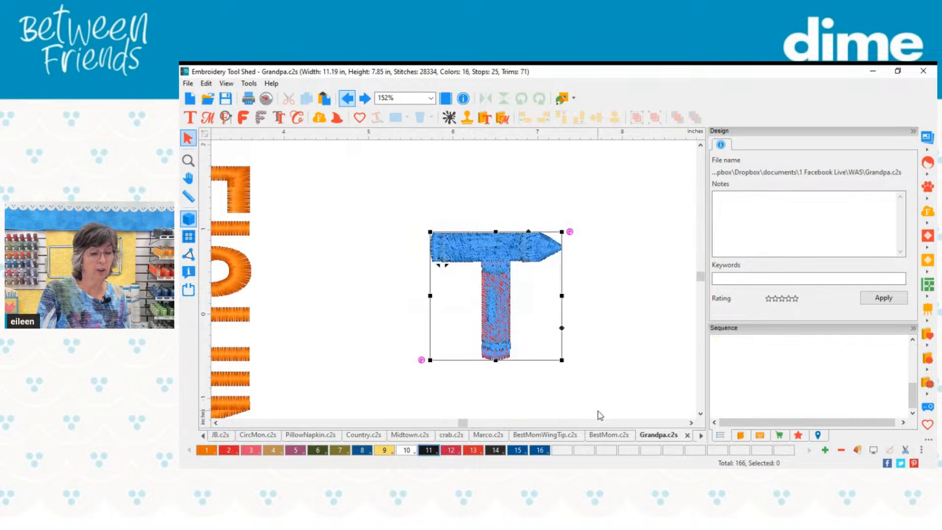
{"action": "key", "text": "Delete"}
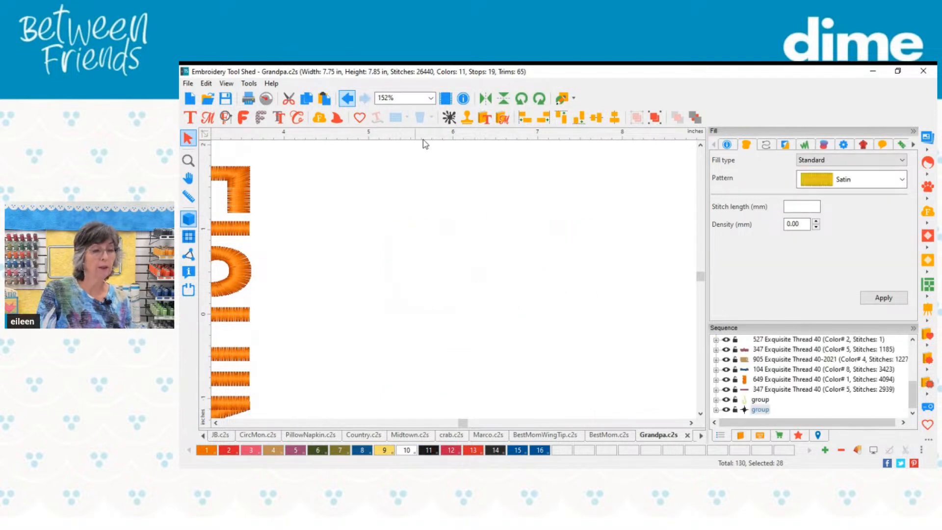
Step: Insert the Baby 4X4 design from the Subway category of the text designs catalog
{"action": "left_click", "coordinate": [485, 117]}
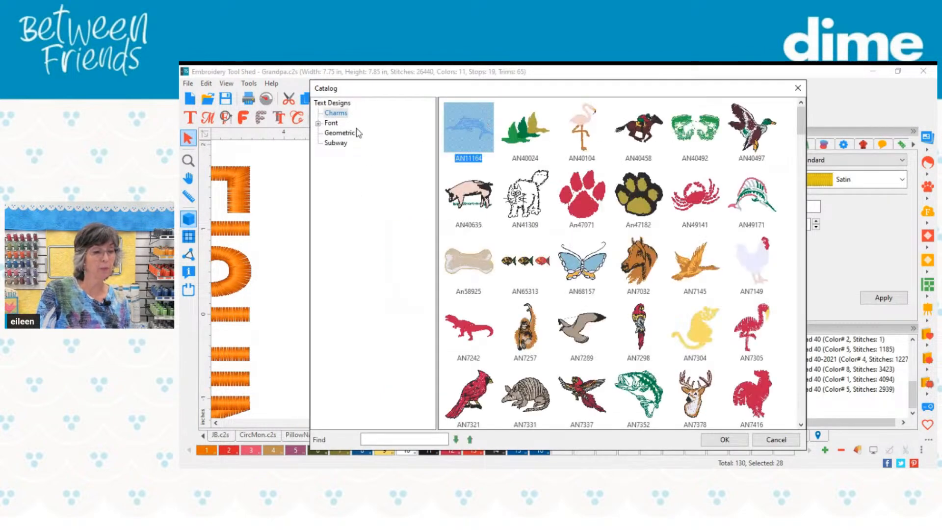
{"action": "left_click", "coordinate": [332, 143]}
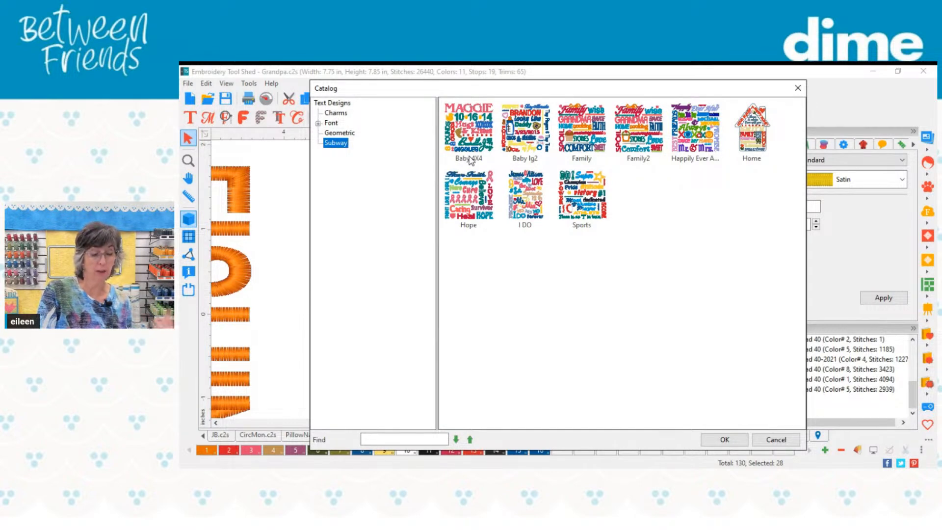
{"action": "left_click", "coordinate": [479, 146]}
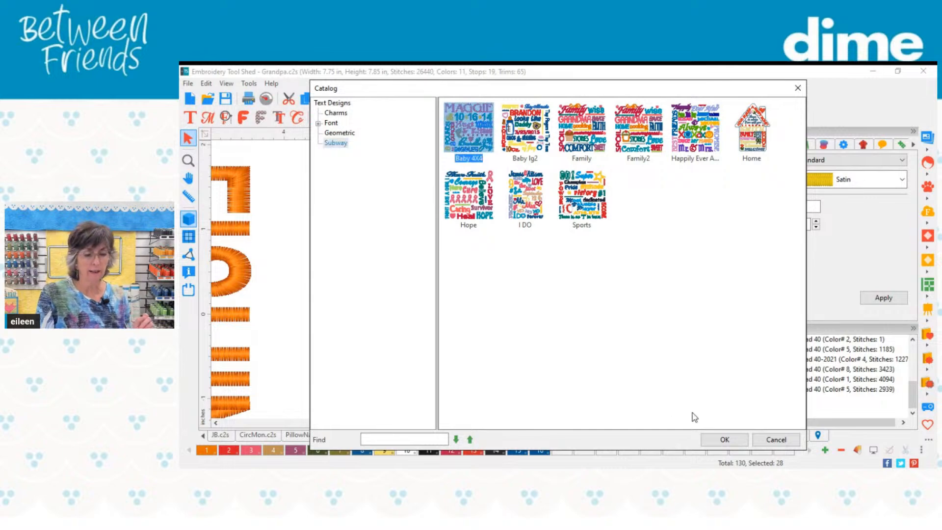
{"action": "left_click", "coordinate": [712, 437]}
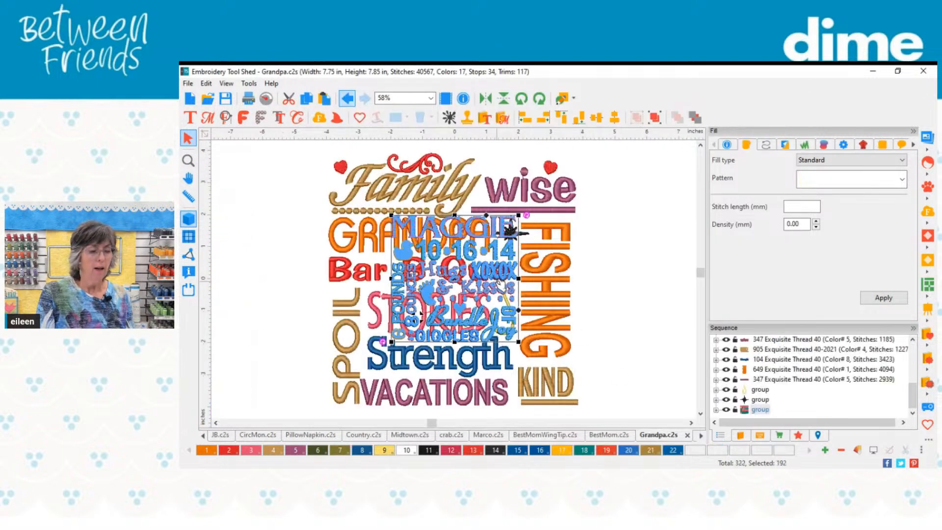
Step: Move the inserted Baby 4X4 design off the Grandpa lettering into the empty area beside it
{"action": "scroll", "coordinate": [462, 275], "scroll_direction": "down", "scroll_amount": 2}
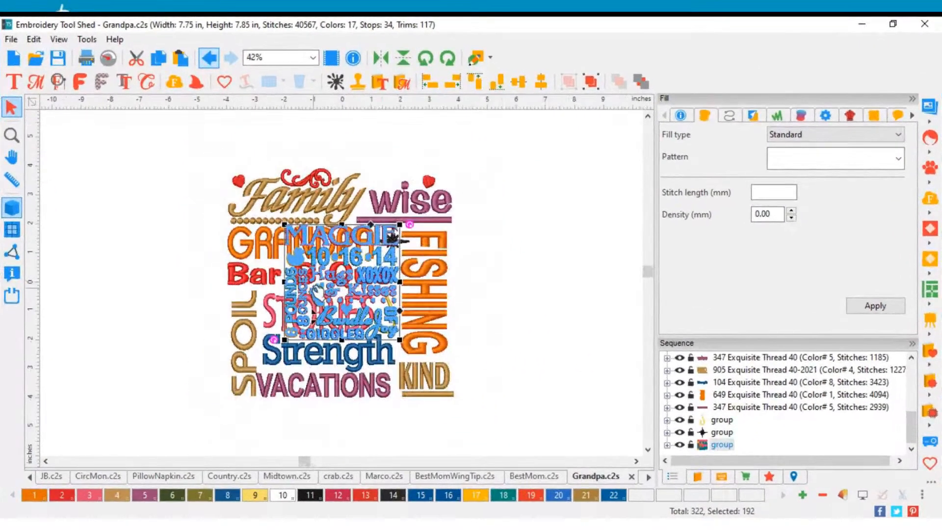
{"action": "left_click_drag", "start_coordinate": [438, 283], "coordinate": [638, 268]}
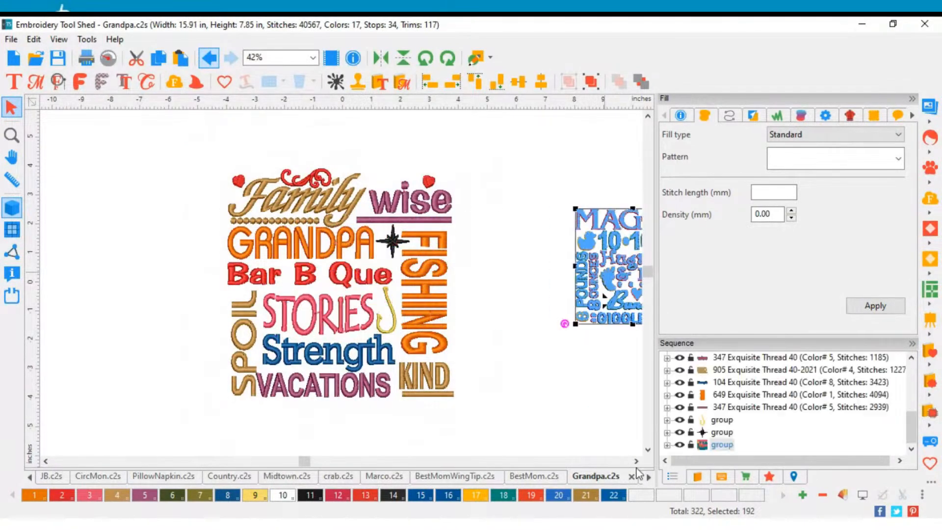
{"action": "left_click", "coordinate": [636, 461]}
{"action": "scroll", "coordinate": [442, 289], "scroll_direction": "up", "scroll_amount": 2}
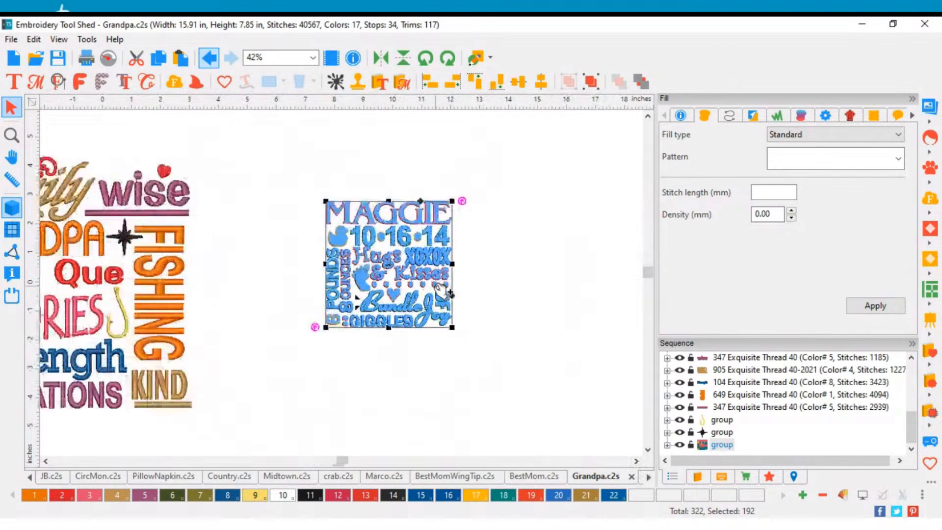
Step: Select the complete baby Subway design and check its width and height in the transform settings
{"action": "scroll", "coordinate": [441, 289], "scroll_direction": "up", "scroll_amount": 2}
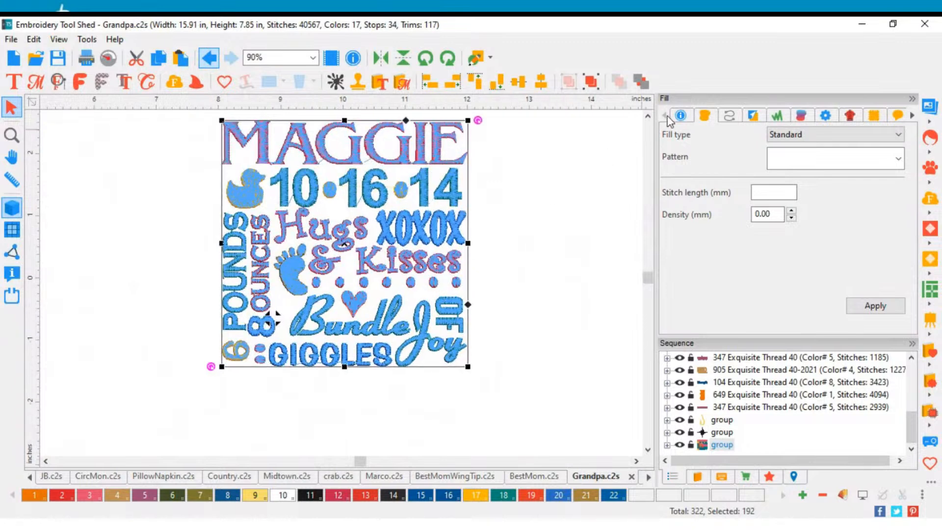
{"action": "left_click", "coordinate": [647, 118]}
{"action": "left_click", "coordinate": [541, 198]}
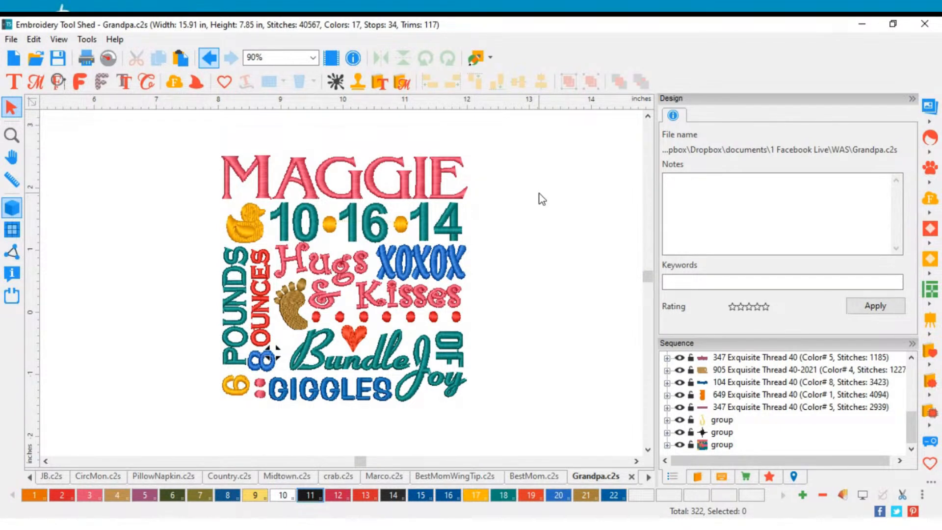
{"action": "left_click_drag", "start_coordinate": [209, 139], "coordinate": [468, 434]}
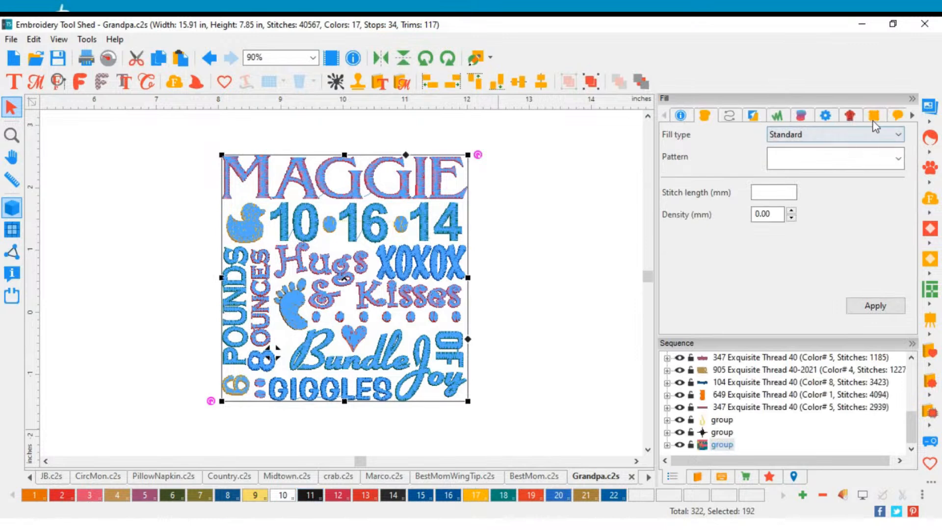
{"action": "left_click", "coordinate": [912, 116]}
{"action": "left_click", "coordinate": [912, 116]}
{"action": "left_click", "coordinate": [913, 116]}
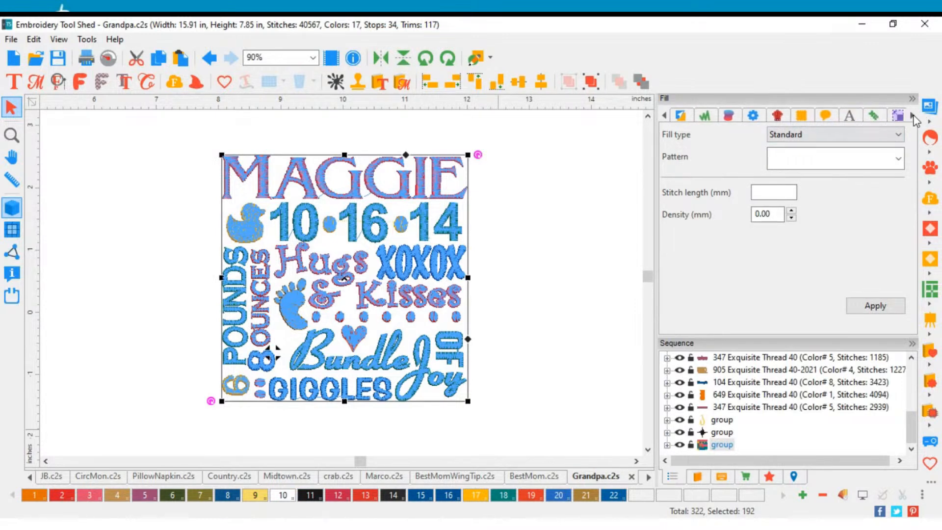
{"action": "left_click", "coordinate": [898, 115]}
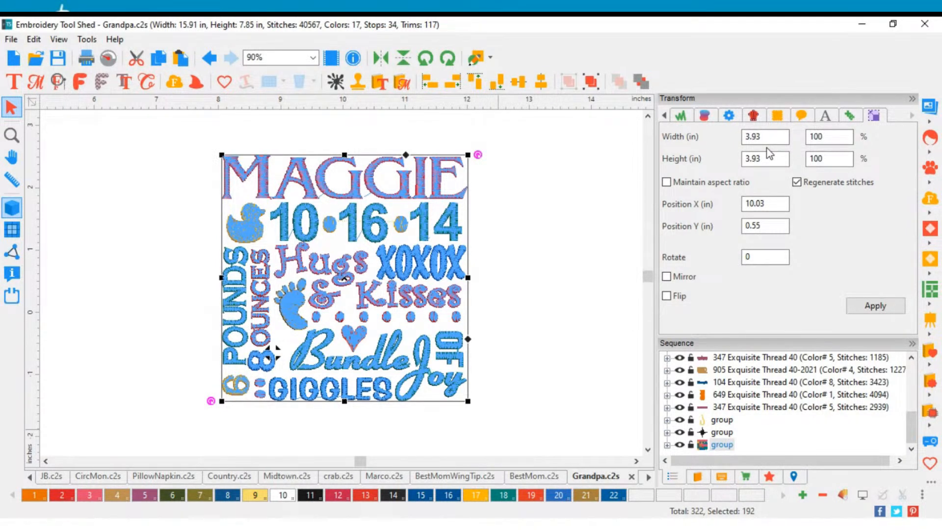
Step: Ungroup the baby design and replace the name in its top row with a capitalised first and middle name
{"action": "left_click", "coordinate": [501, 247]}
{"action": "left_click", "coordinate": [431, 187]}
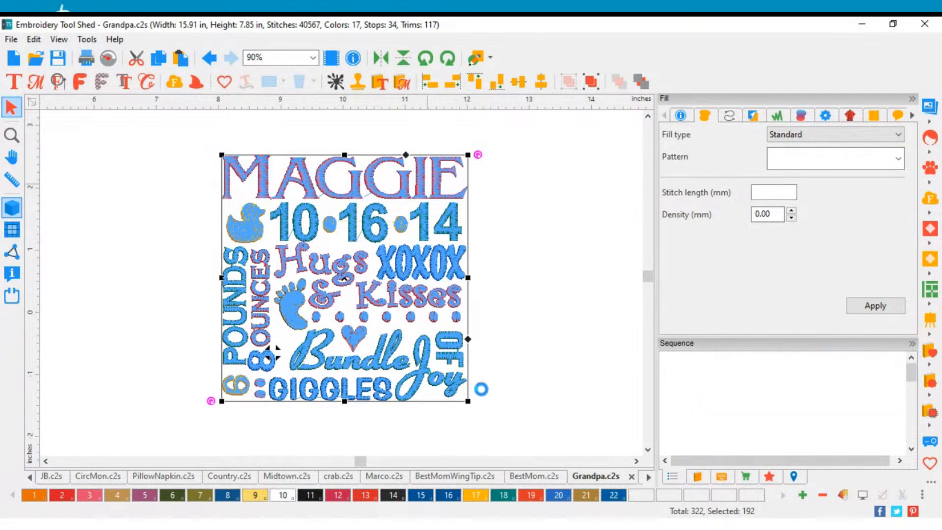
{"action": "left_click", "coordinate": [540, 338]}
{"action": "left_click", "coordinate": [431, 190]}
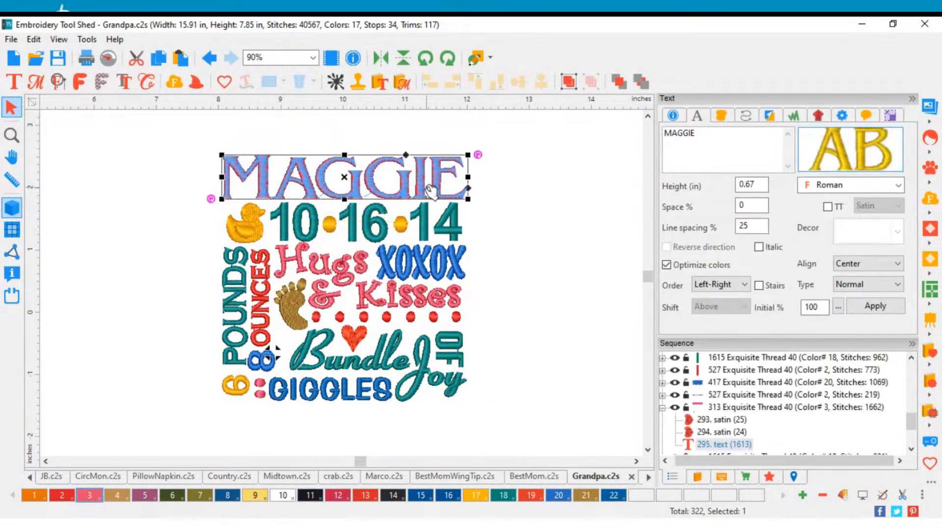
{"action": "left_click_drag", "start_coordinate": [698, 138], "coordinate": [660, 142]}
{"action": "type", "text": "EMMA GRAC"}
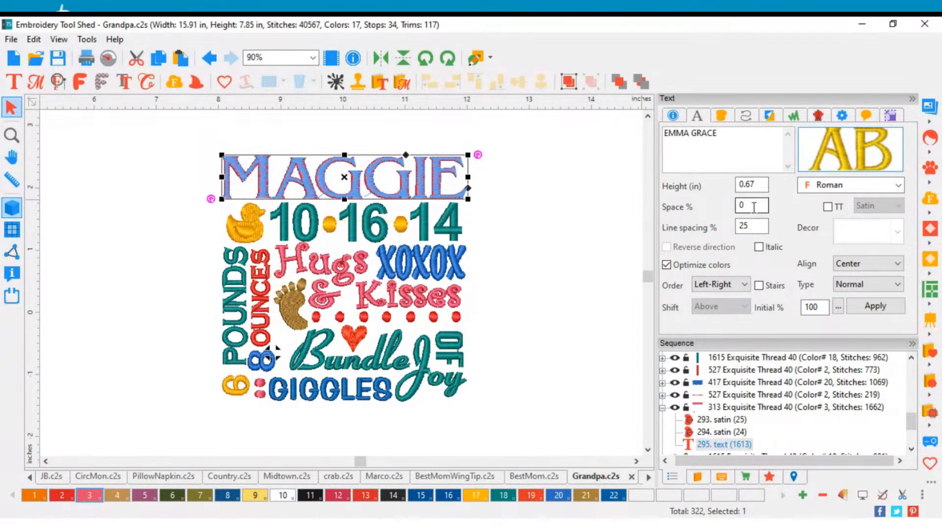
{"action": "left_click", "coordinate": [882, 305]}
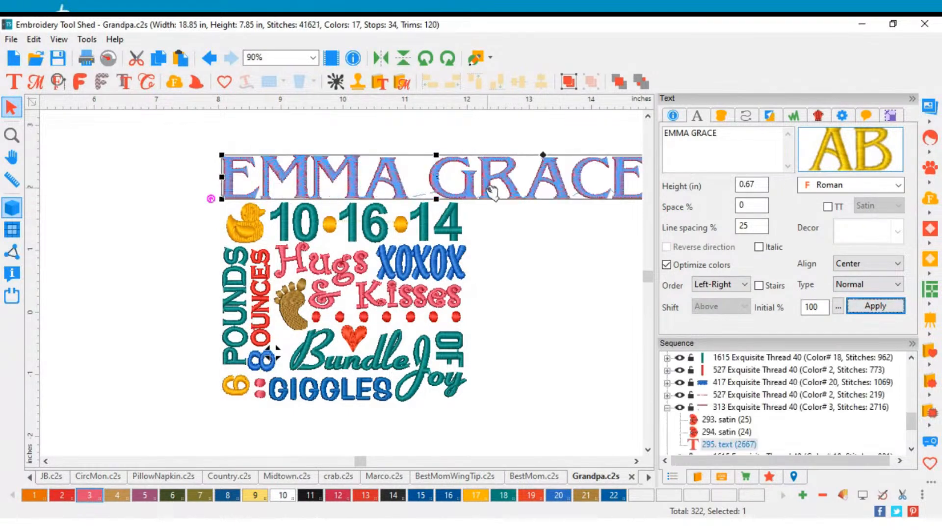
Step: Try narrowing the two-part name to the width of the date row below it, and undo the resize
{"action": "scroll", "coordinate": [491, 193], "scroll_direction": "down", "scroll_amount": 3}
{"action": "scroll", "coordinate": [448, 229], "scroll_direction": "up", "scroll_amount": 2}
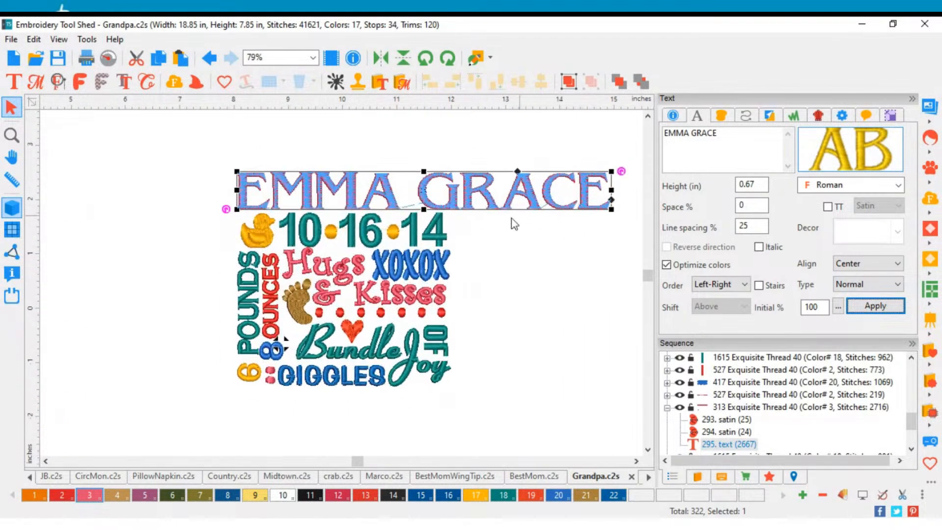
{"action": "left_click_drag", "start_coordinate": [610, 195], "coordinate": [450, 194]}
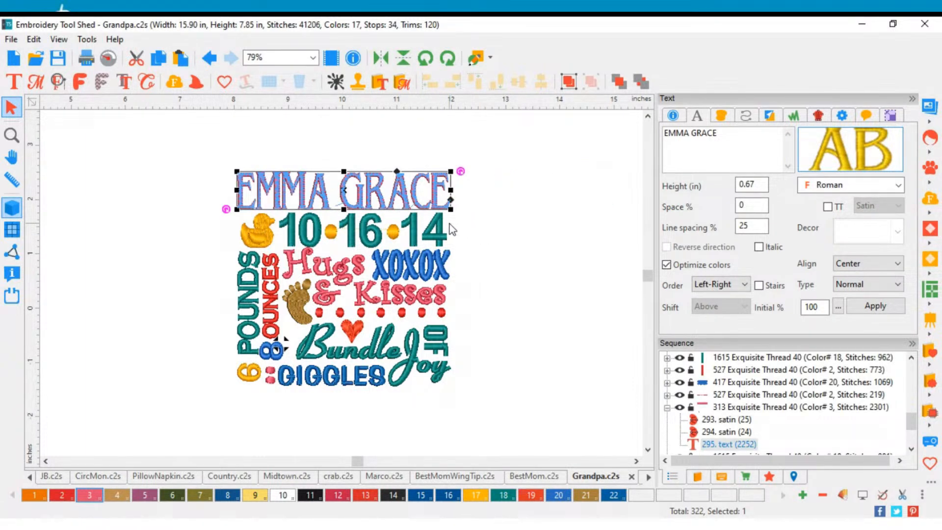
{"action": "left_click", "coordinate": [209, 58]}
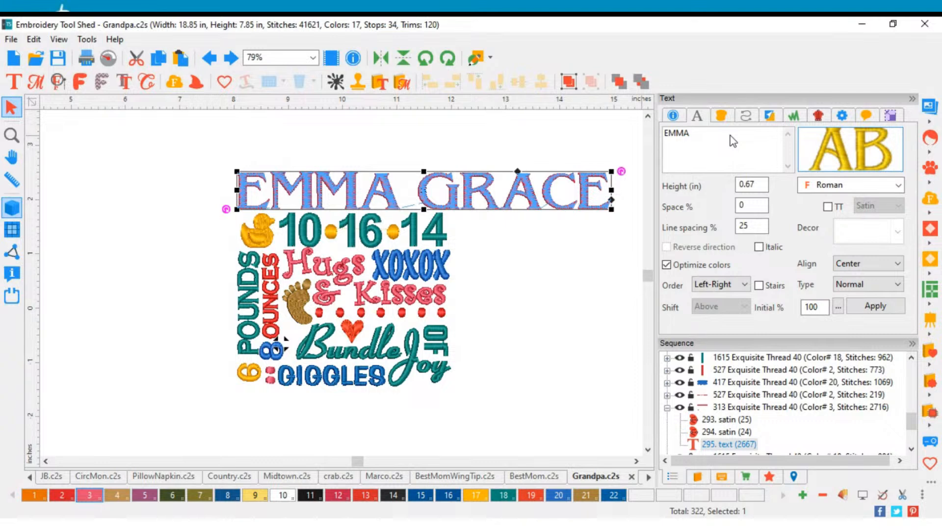
Step: Shorten the name in the baby design's top row to the first name only
{"action": "left_click", "coordinate": [876, 306]}
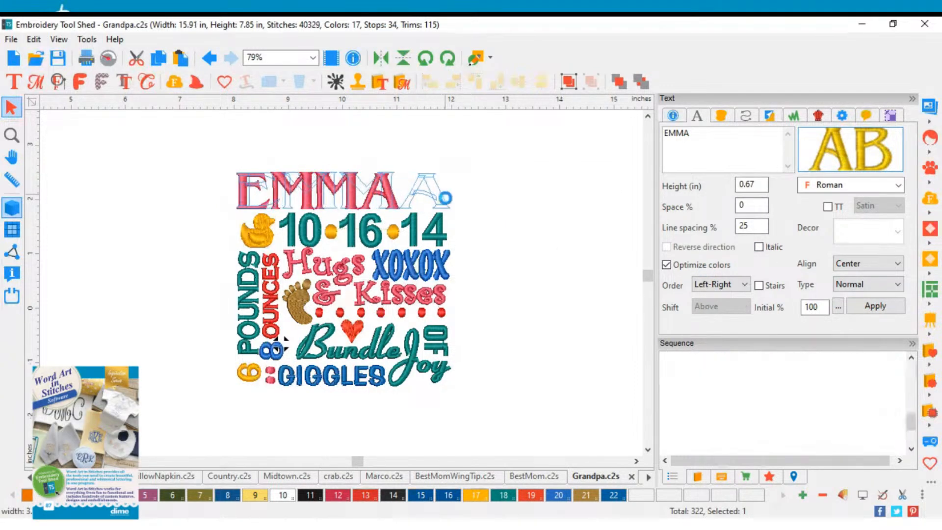
{"action": "left_click", "coordinate": [523, 248]}
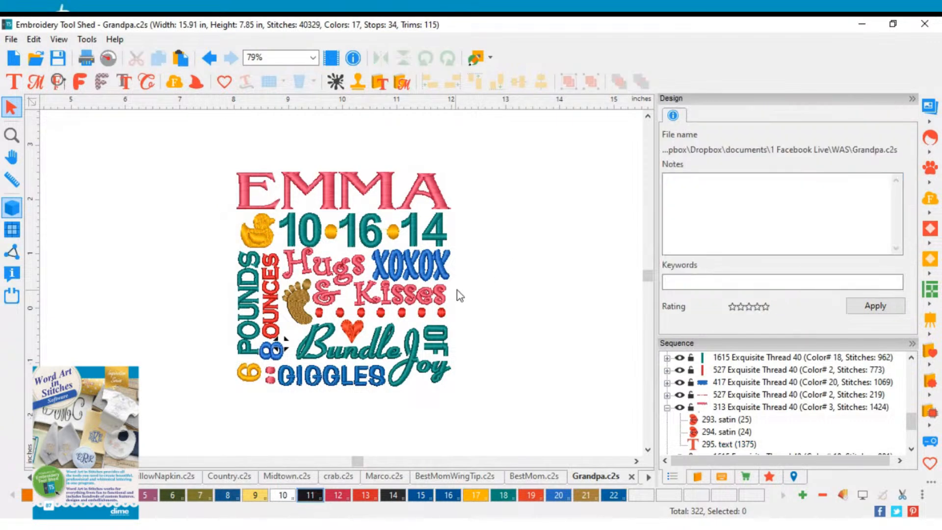
{"action": "scroll", "coordinate": [373, 265], "scroll_direction": "up", "scroll_amount": 1}
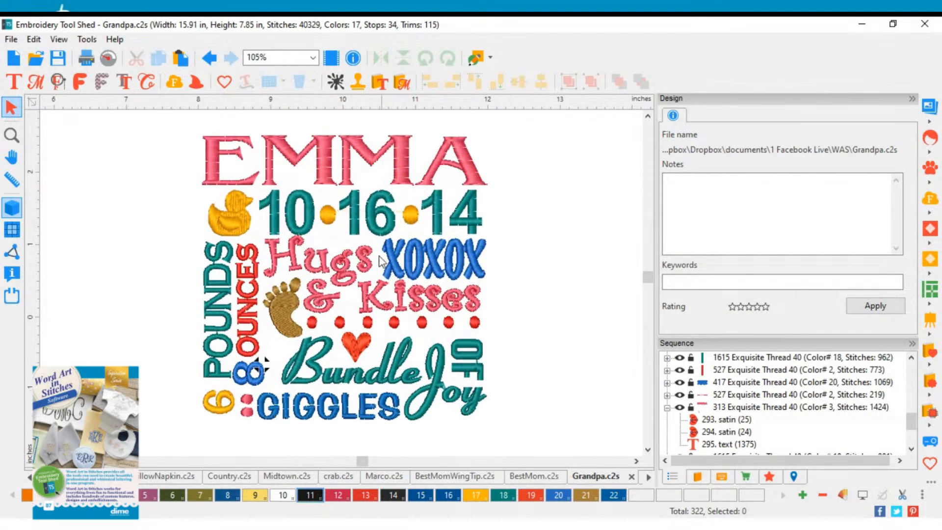
{"action": "left_click", "coordinate": [389, 233]}
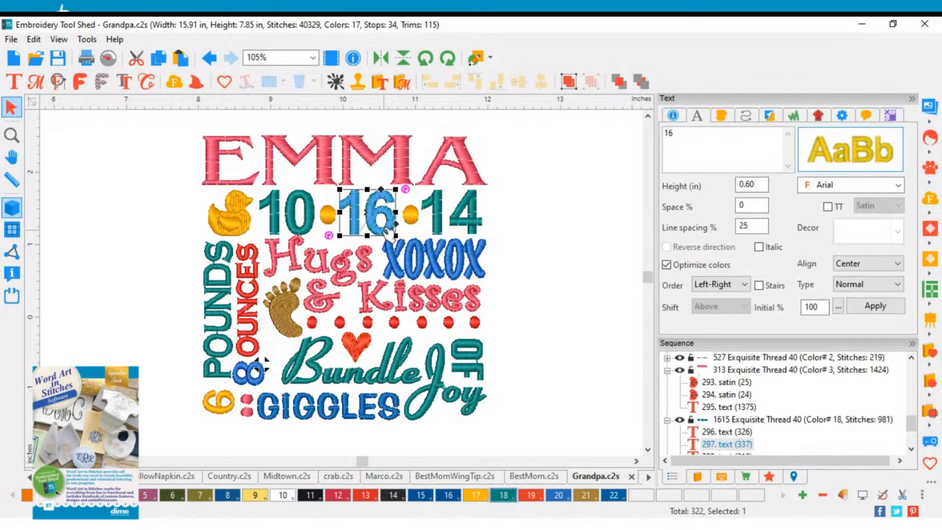
{"action": "key", "text": "1"}
{"action": "key", "text": "6"}
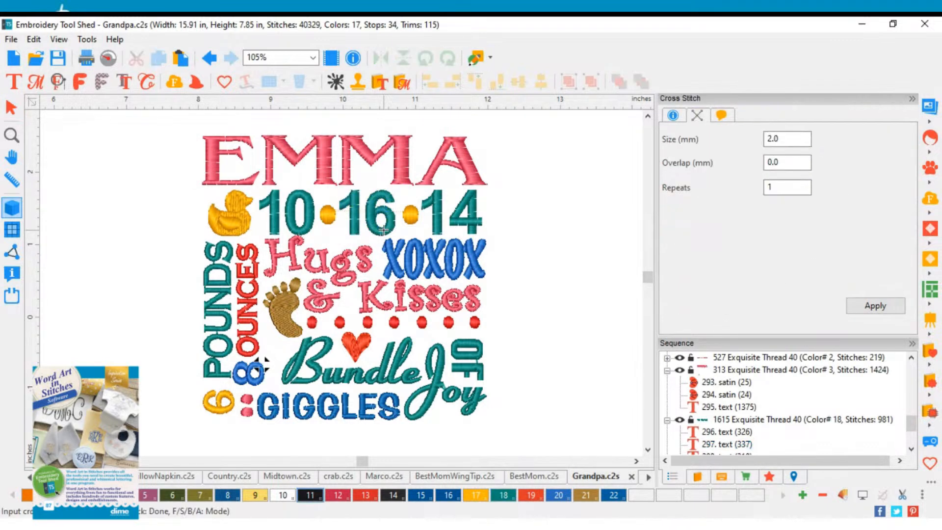
{"action": "left_click", "coordinate": [387, 203]}
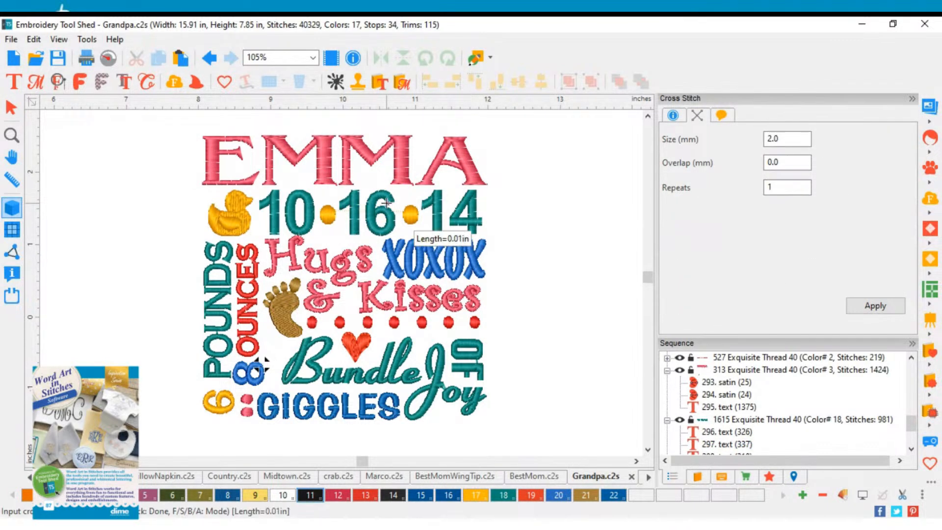
{"action": "right_click", "coordinate": [388, 200]}
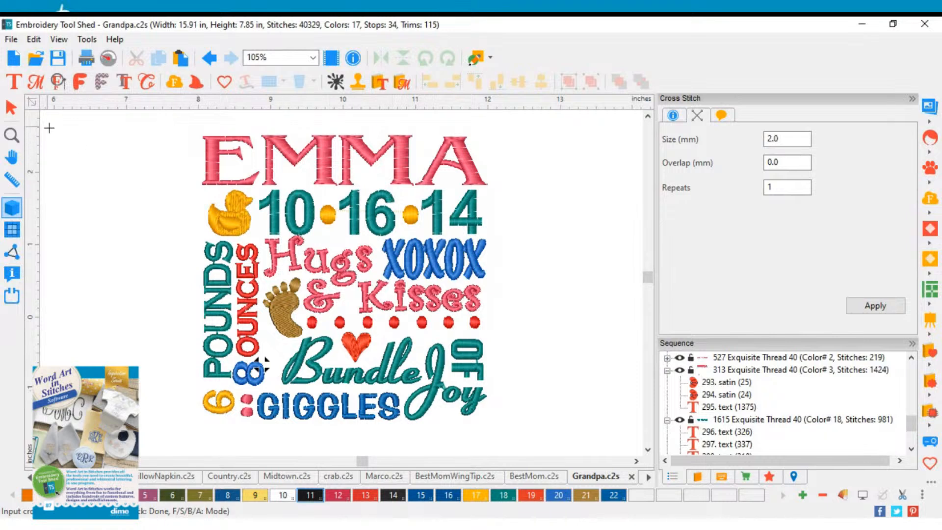
{"action": "left_click", "coordinate": [10, 107]}
Step: Replace the day and the year in the baby design's birth date row with the new baby's values
{"action": "left_click", "coordinate": [379, 216]}
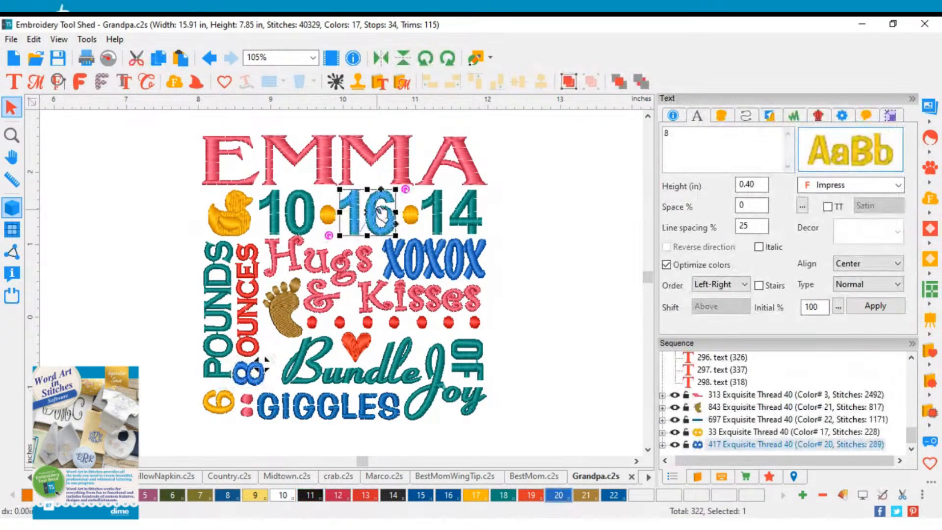
{"action": "left_click_drag", "start_coordinate": [688, 141], "coordinate": [658, 146]}
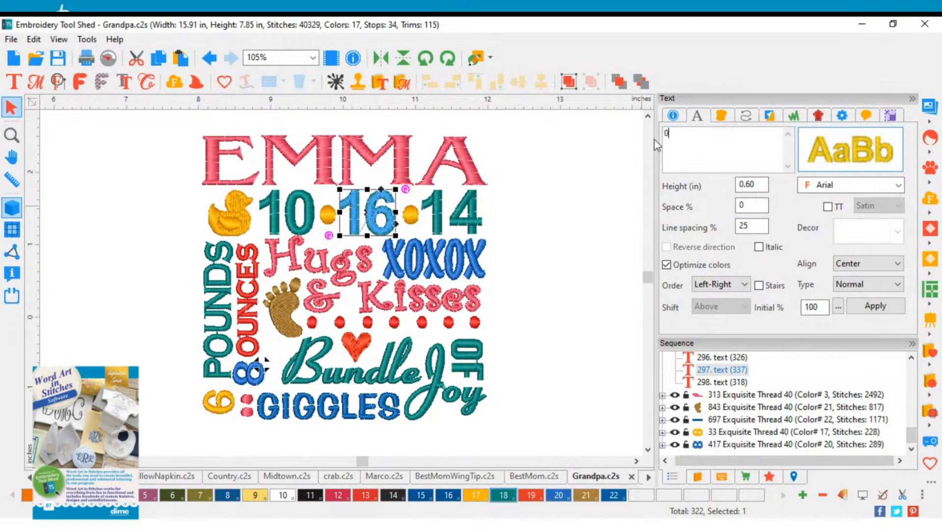
{"action": "type", "text": "08"}
{"action": "left_click", "coordinate": [875, 306]}
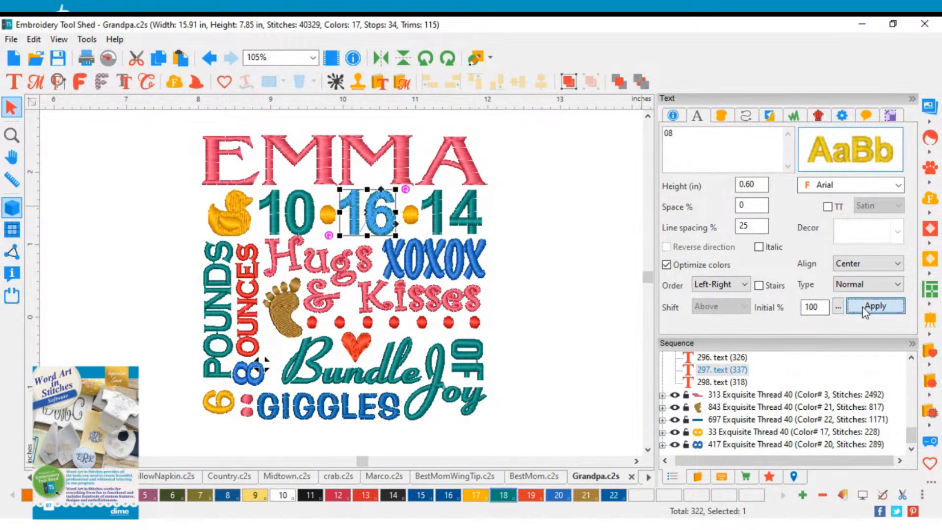
{"action": "left_click", "coordinate": [467, 216]}
{"action": "left_click_drag", "start_coordinate": [690, 143], "coordinate": [653, 138]}
{"action": "type", "text": "22"}
{"action": "left_click", "coordinate": [875, 305]}
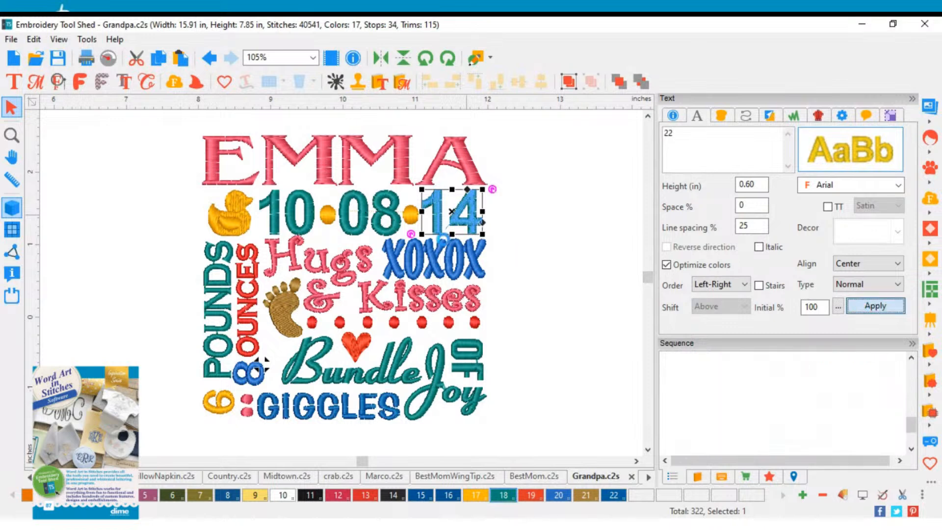
Step: Replace the month in the baby design's birth date row with the new birth month in two-digit form
{"action": "left_click", "coordinate": [311, 218]}
{"action": "double_click", "coordinate": [670, 135]}
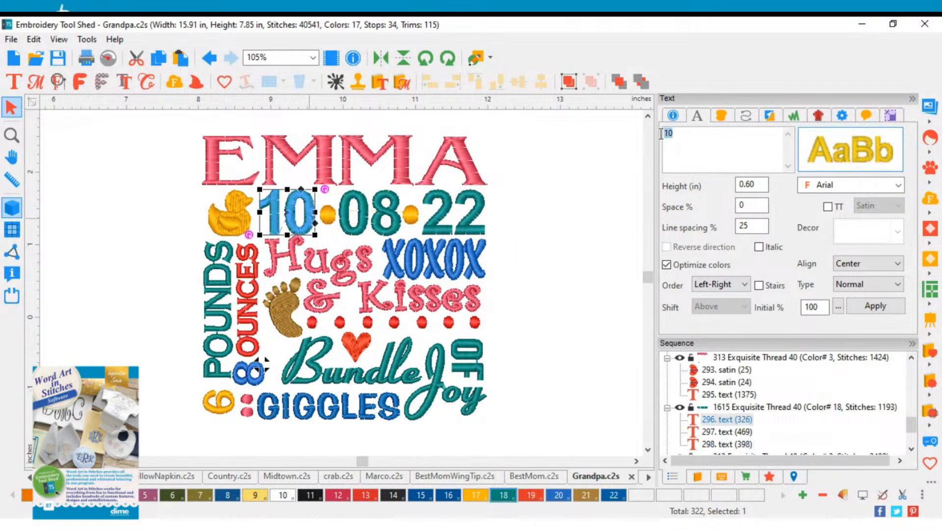
{"action": "type", "text": "4"}
{"action": "left_click", "coordinate": [875, 305]}
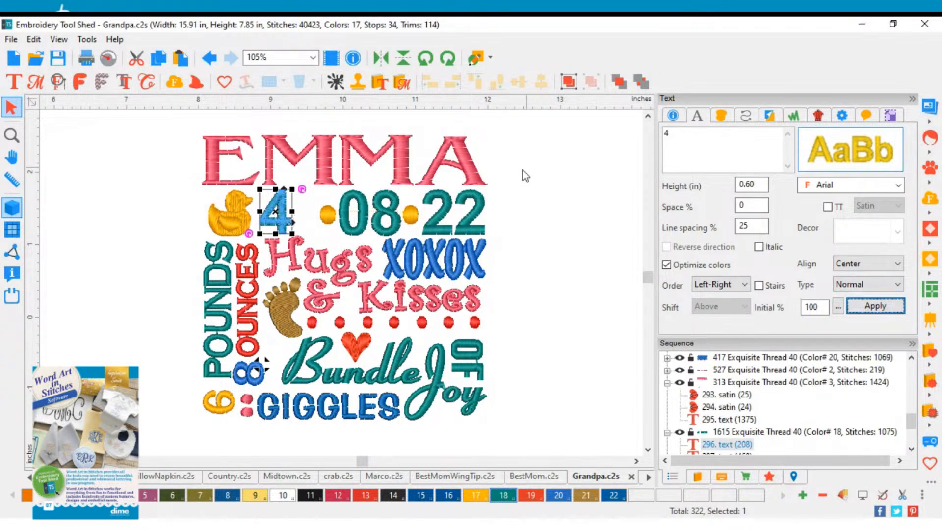
{"action": "left_click", "coordinate": [665, 133]}
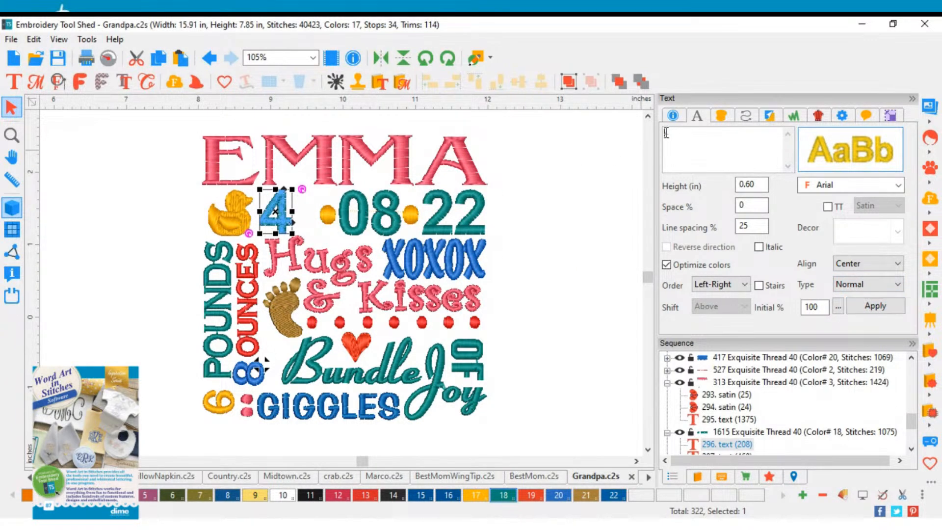
{"action": "type", "text": "04"}
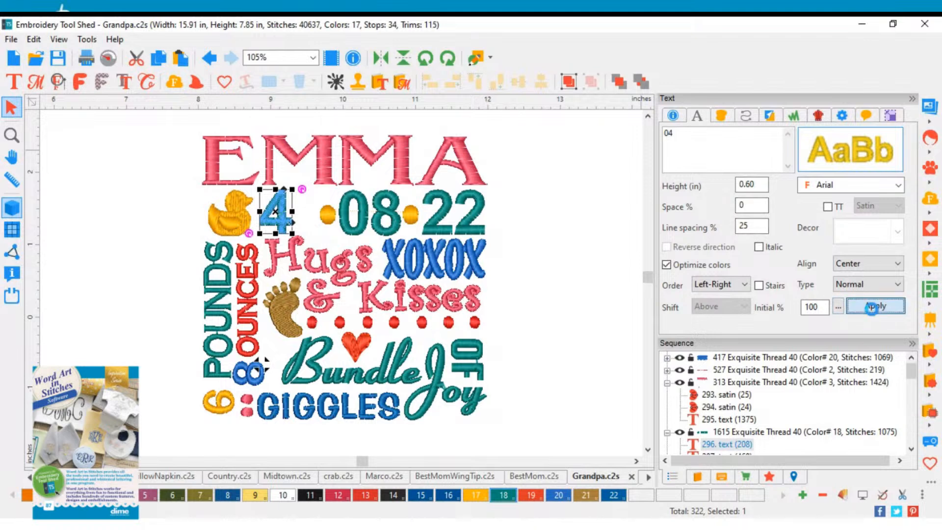
{"action": "left_click", "coordinate": [875, 305]}
{"action": "left_click", "coordinate": [520, 229]}
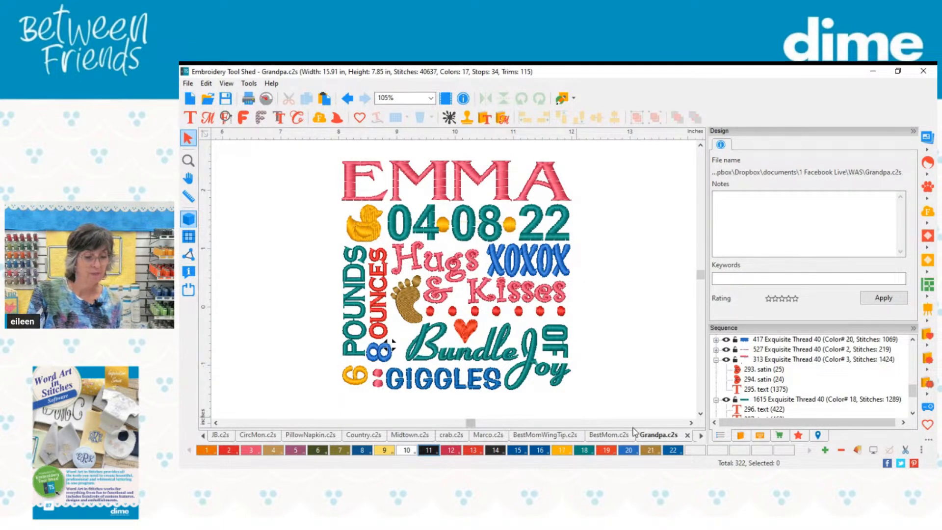
Step: Select all pieces of the customised baby design and delete them, leaving only the Grandpa lettering
{"action": "left_click_drag", "start_coordinate": [284, 150], "coordinate": [614, 418]}
{"action": "key", "text": "Delete"}
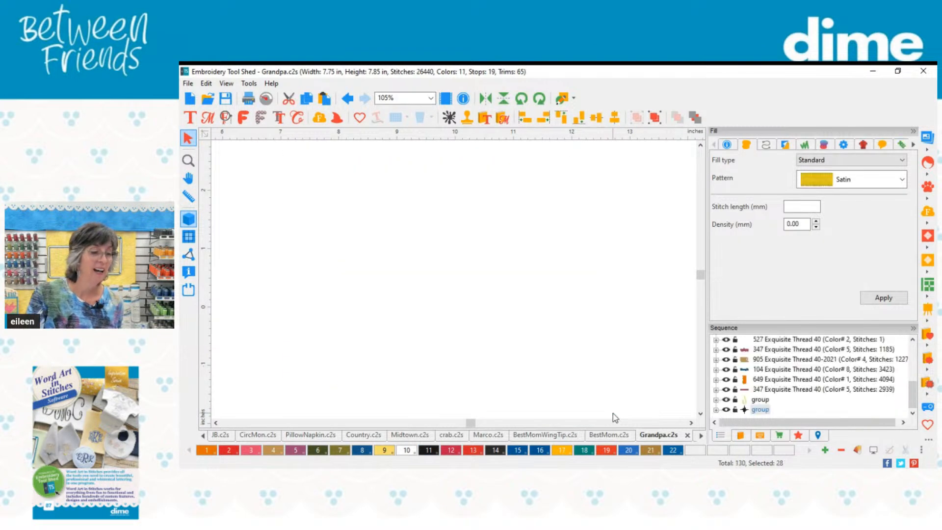
{"action": "left_click", "coordinate": [431, 98]}
{"action": "left_click", "coordinate": [404, 131]}
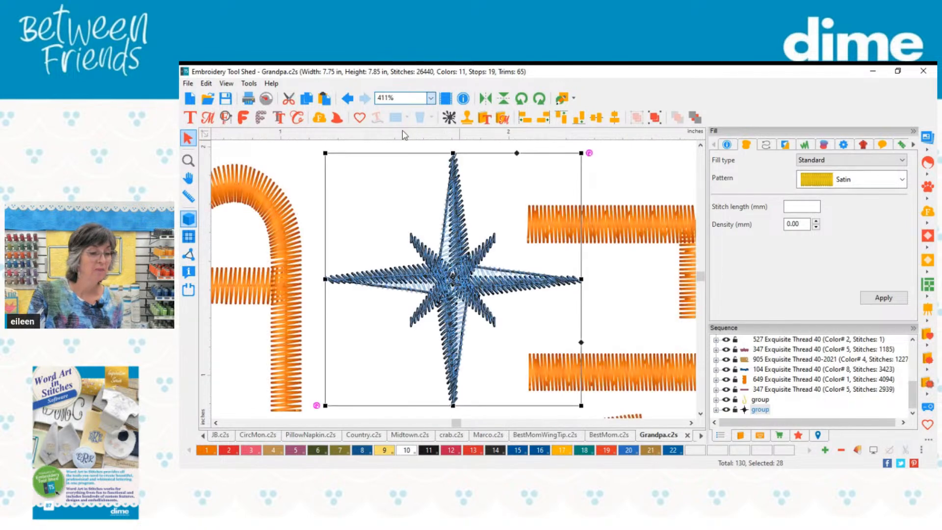
{"action": "left_click", "coordinate": [432, 100]}
{"action": "left_click", "coordinate": [410, 138]}
{"action": "left_click", "coordinate": [608, 268]}
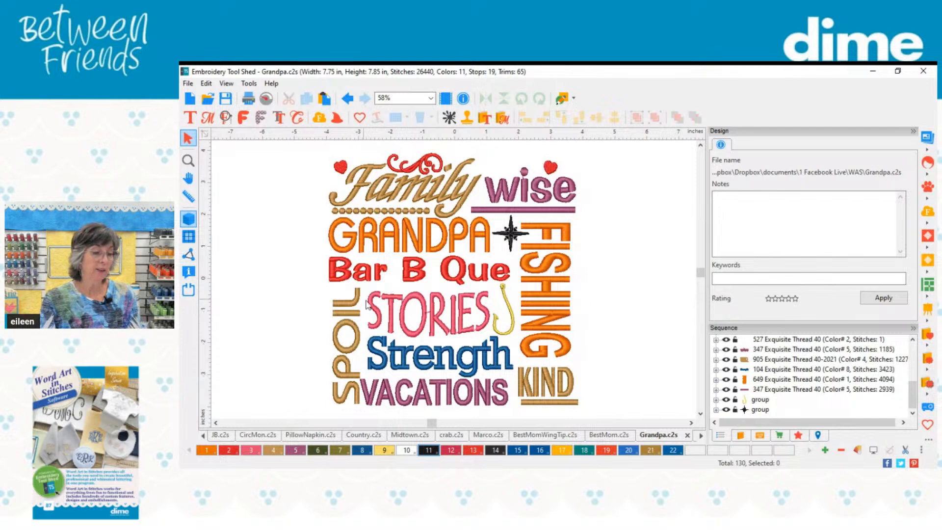
Step: Replace the word VACATIONS in the Grandpa design with HUNTING and widen it to match the word Strength above
{"action": "left_click", "coordinate": [450, 271]}
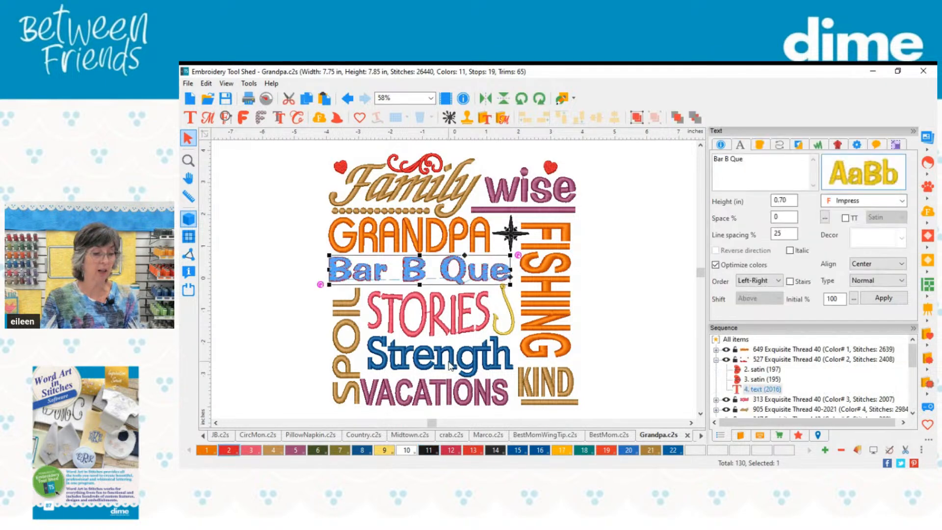
{"action": "left_click", "coordinate": [448, 387]}
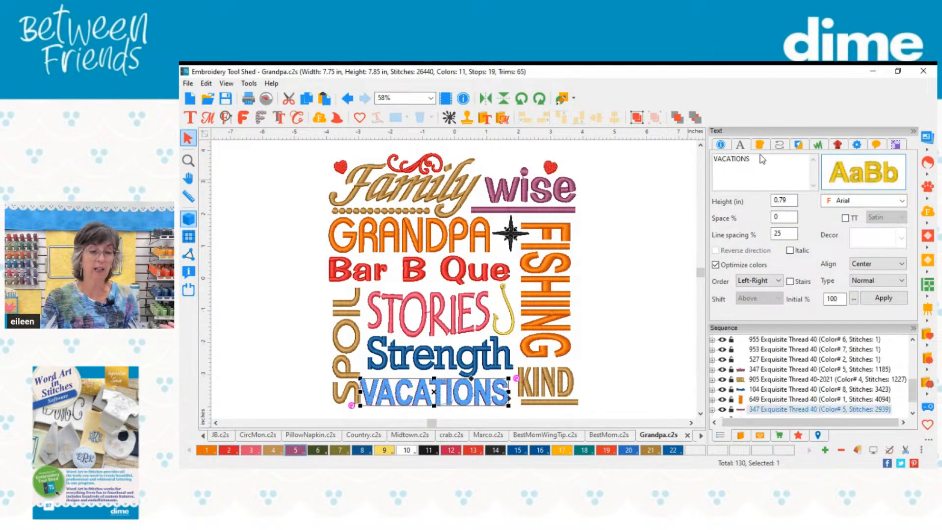
{"action": "left_click_drag", "start_coordinate": [763, 160], "coordinate": [704, 166]}
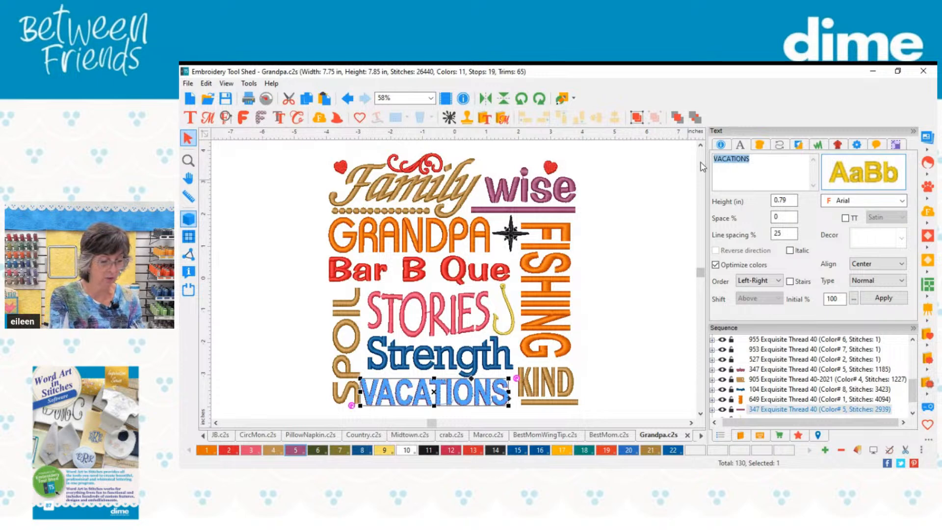
{"action": "type", "text": "hunting"}
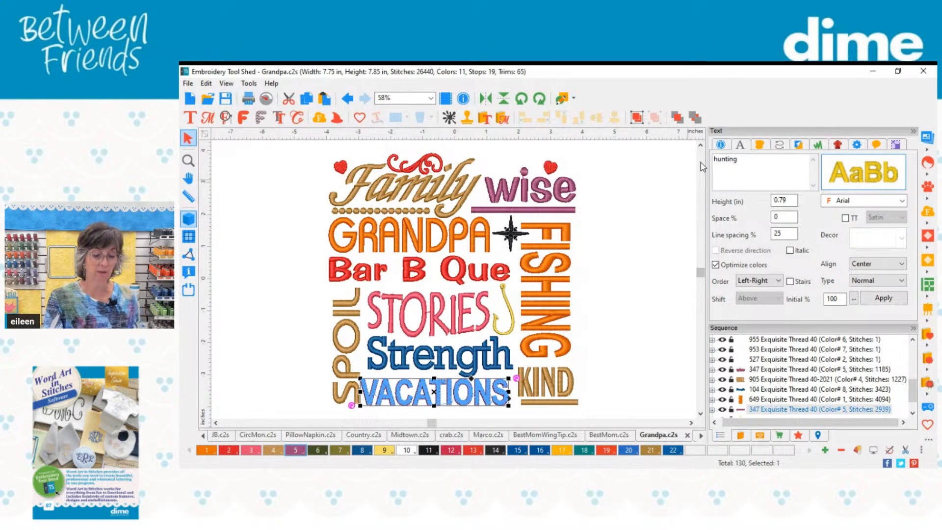
{"action": "key", "text": "BackSpace"}
{"action": "key", "text": "BackSpace"}
{"action": "key", "text": "BackSpace"}
{"action": "key", "text": "BackSpace"}
{"action": "key", "text": "BackSpace"}
{"action": "key", "text": "BackSpace"}
{"action": "key", "text": "BackSpace"}
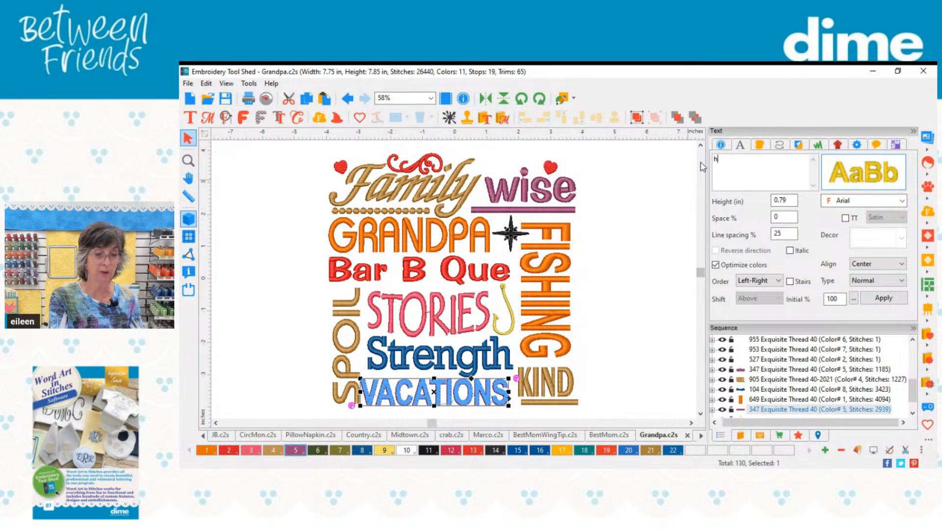
{"action": "type", "text": "HUNTING"}
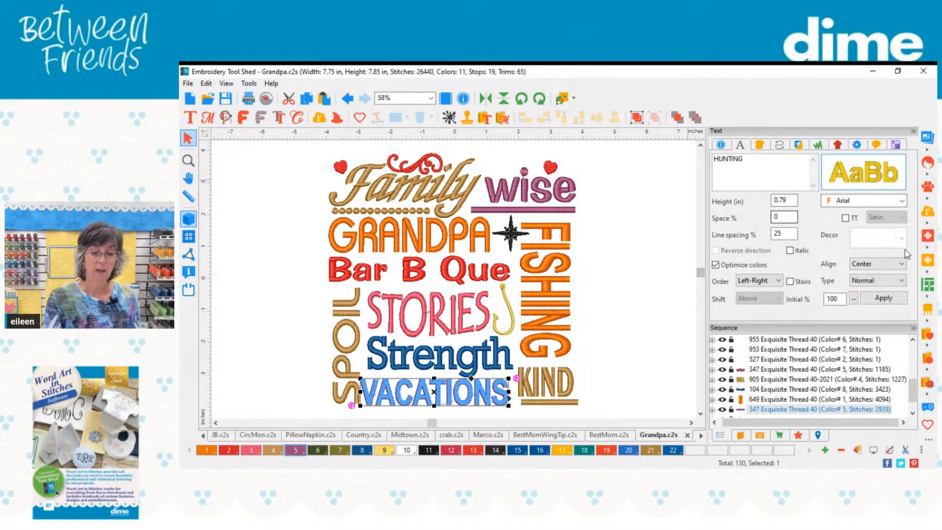
{"action": "left_click", "coordinate": [878, 301]}
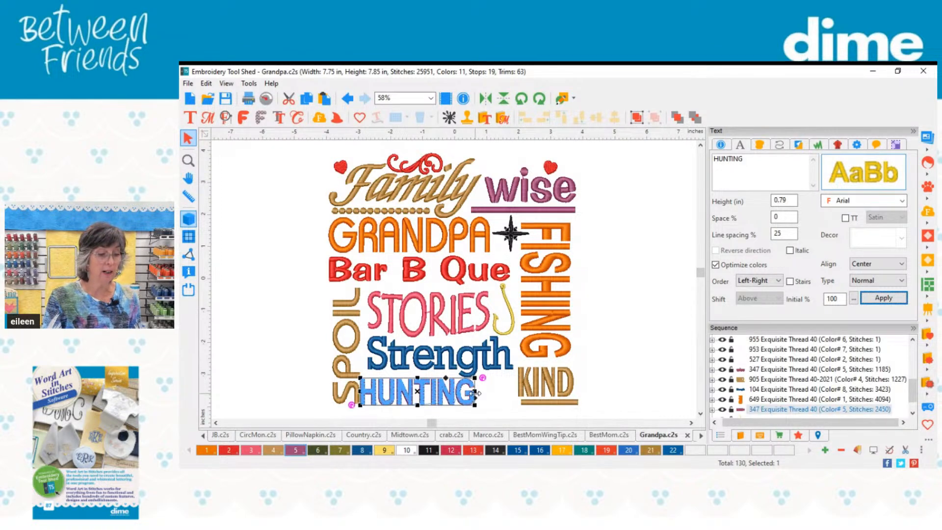
{"action": "left_click_drag", "start_coordinate": [475, 398], "coordinate": [513, 394]}
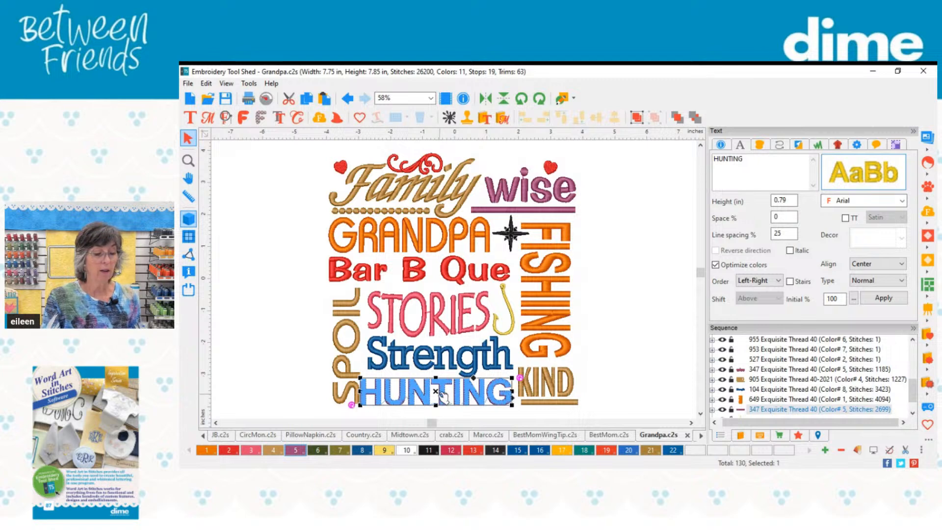
{"action": "left_click", "coordinate": [611, 308]}
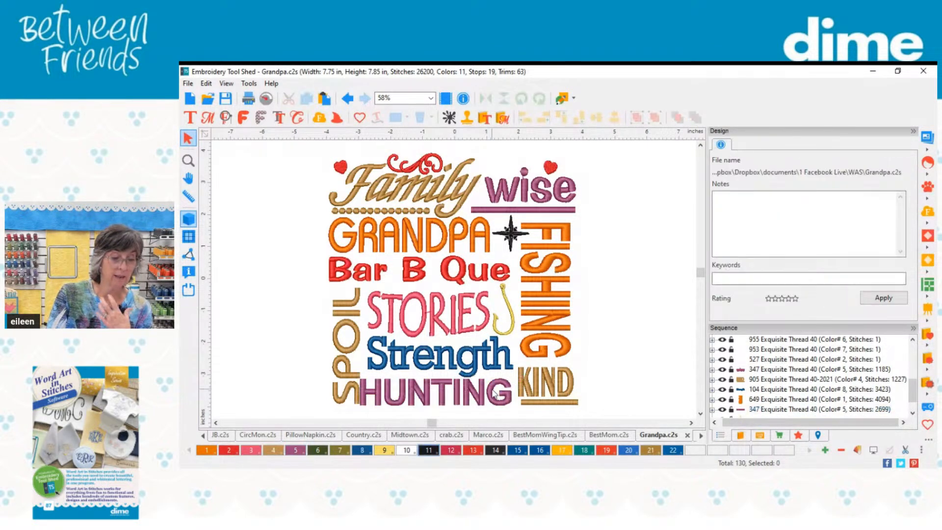